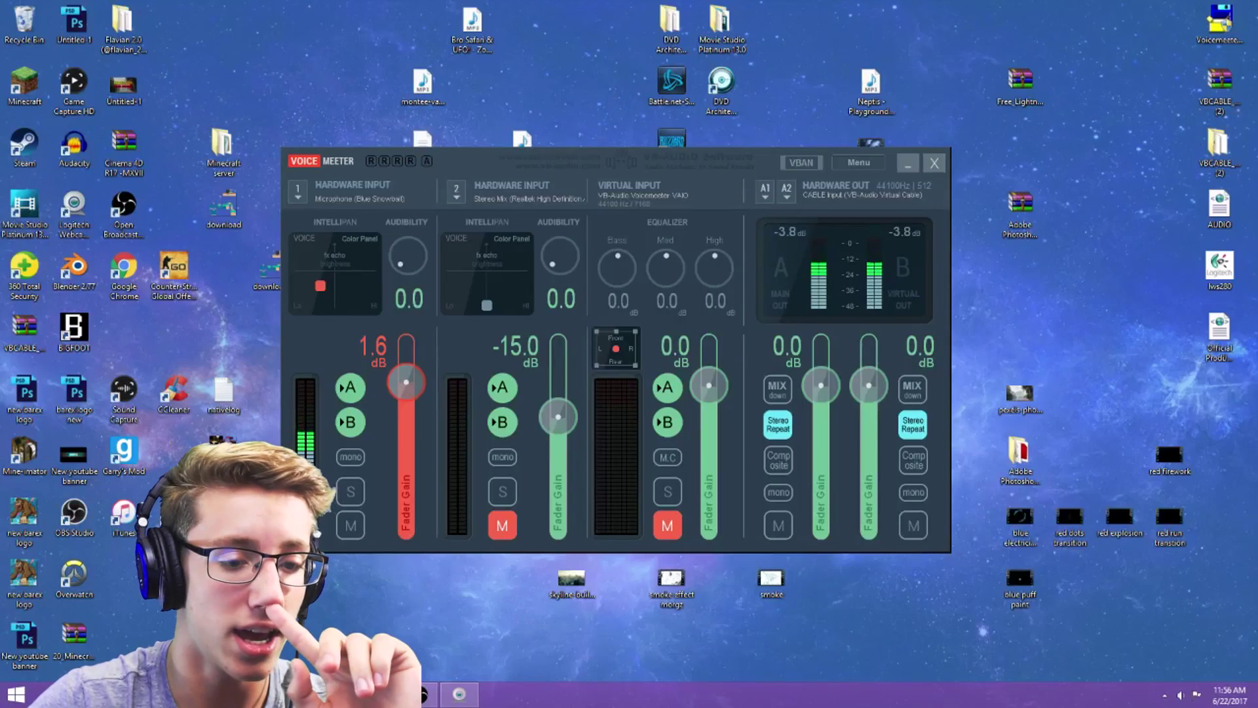
- Bring up the Open Broadcaster Software window, and minimize both it and the VoiceMeeter mixer
click(422, 695)
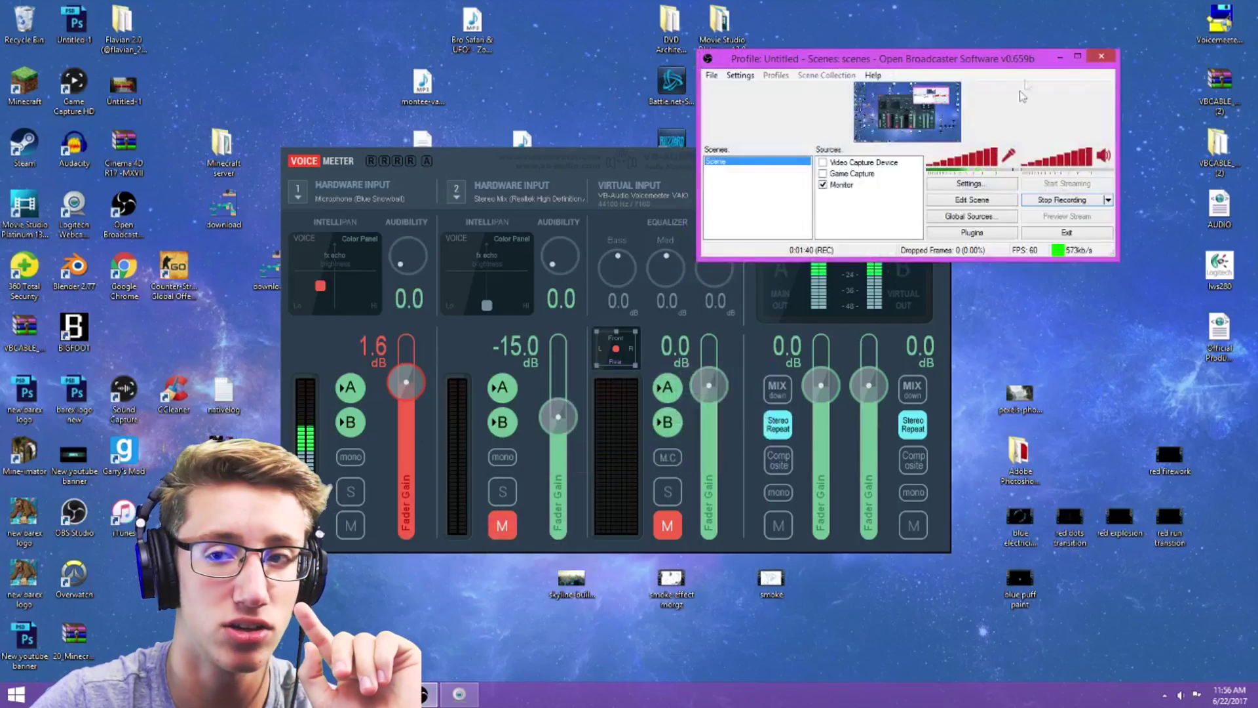
click(1060, 58)
click(909, 164)
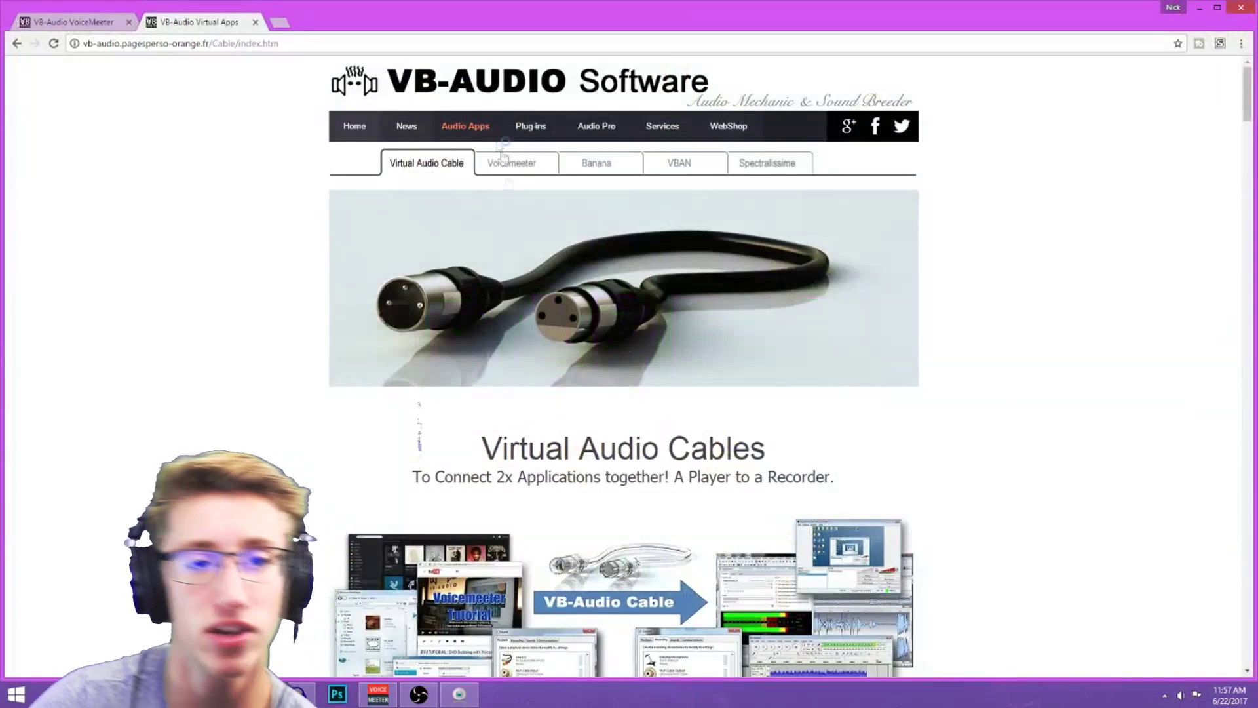
- Look over the VB-Audio VoiceMeeter download page and the Virtual Audio Cable page in the browser
click(78, 22)
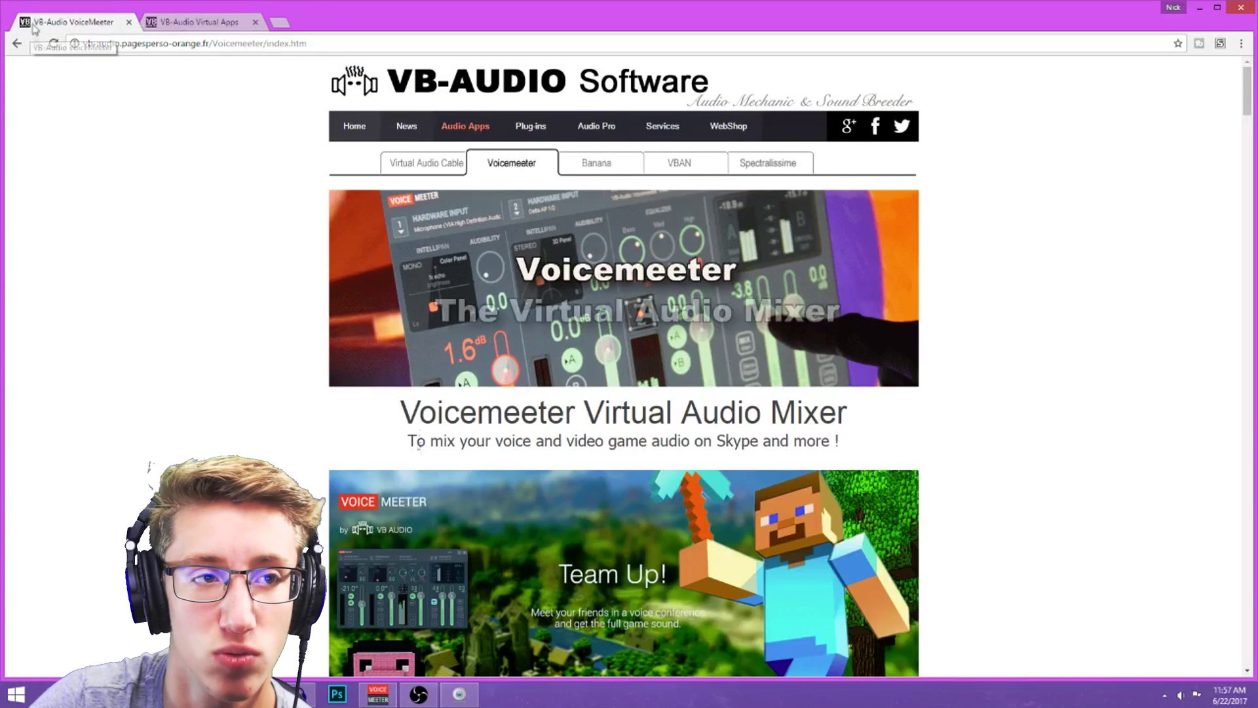
scroll(490, 318, down, 6)
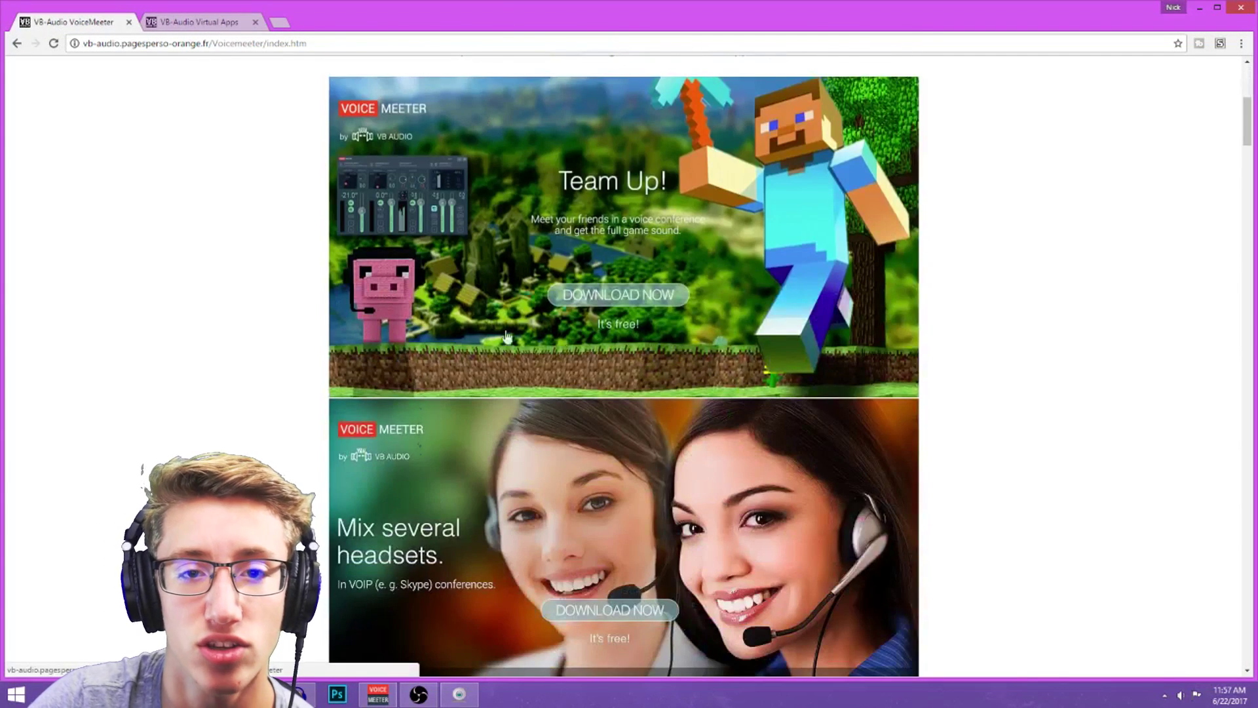
scroll(613, 283, up, 4)
scroll(754, 316, down, 2)
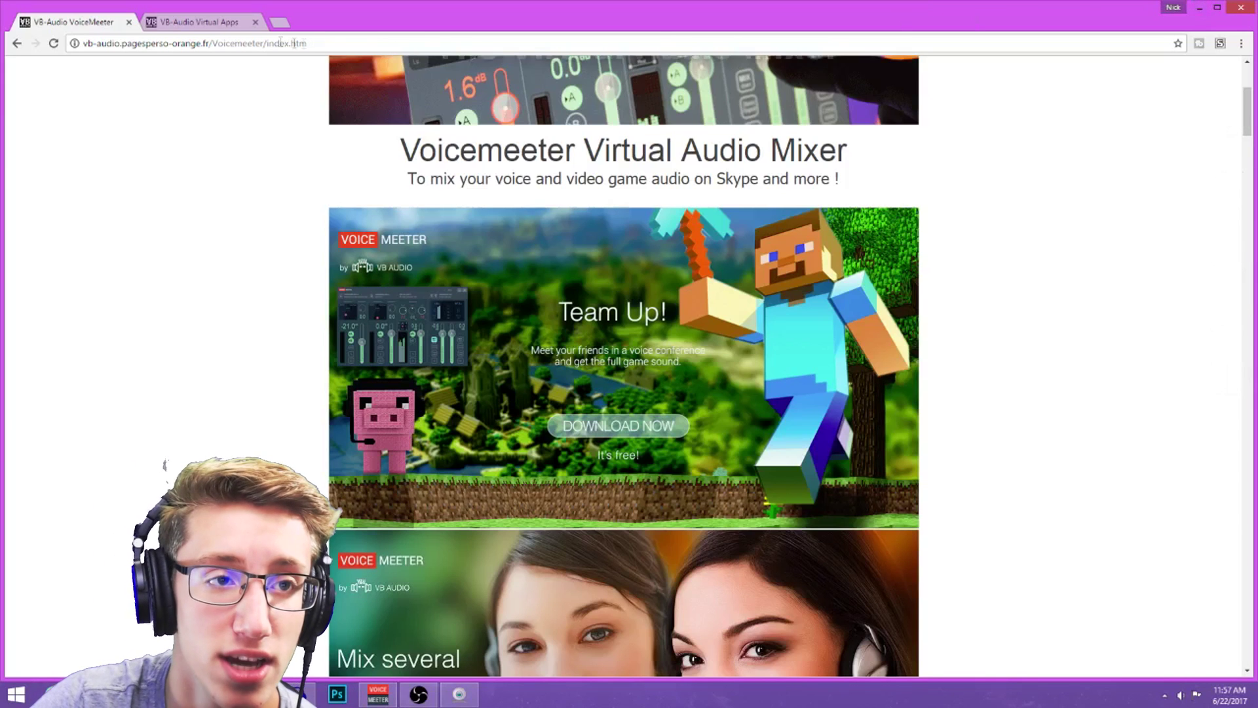
click(186, 26)
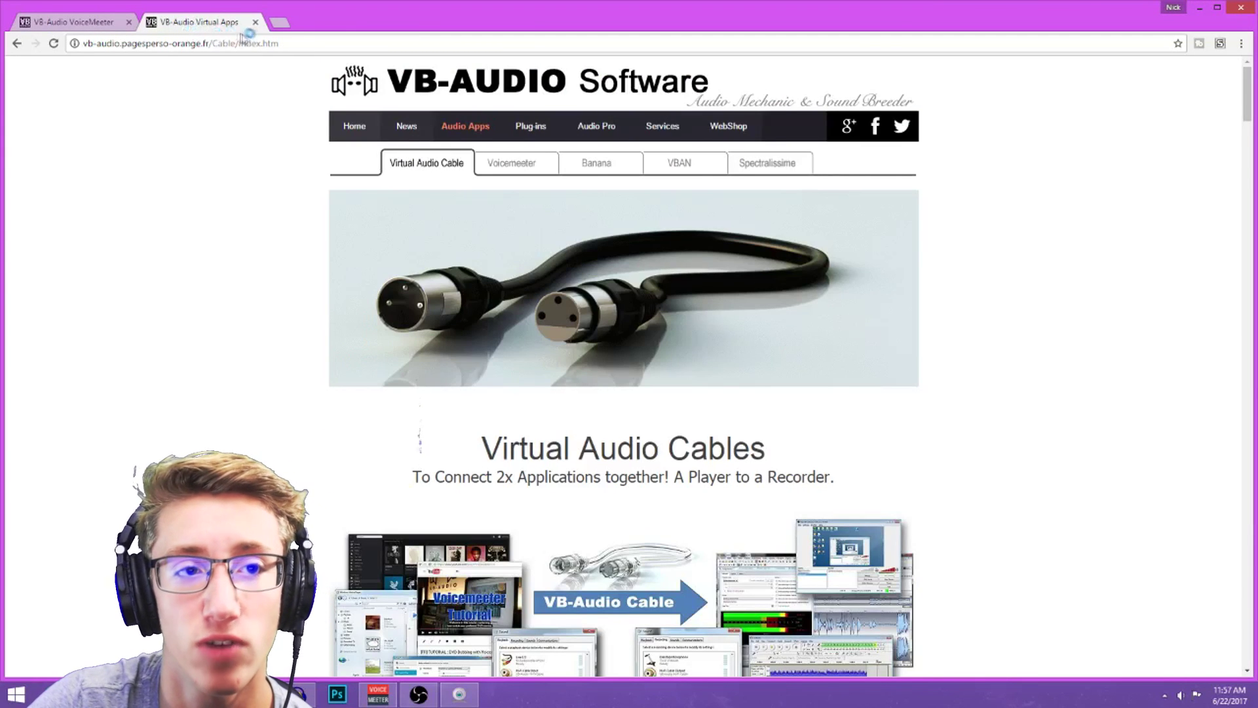
click(83, 26)
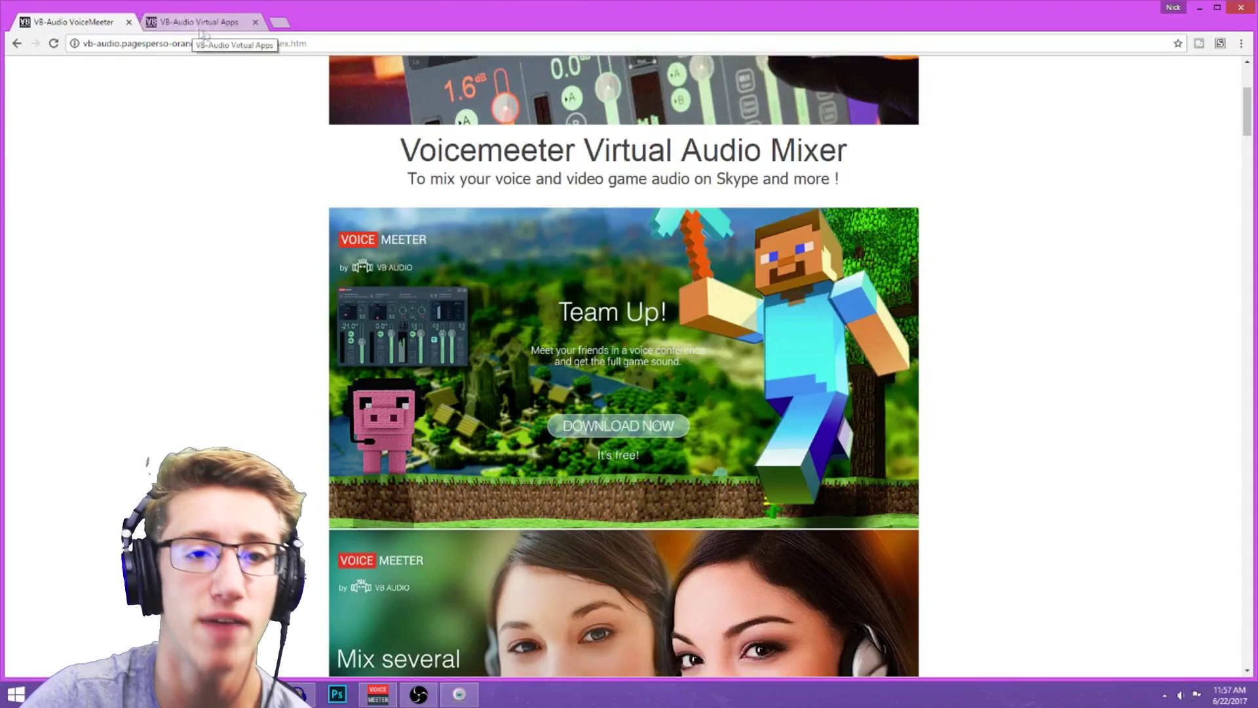
scroll(491, 315, up, 4)
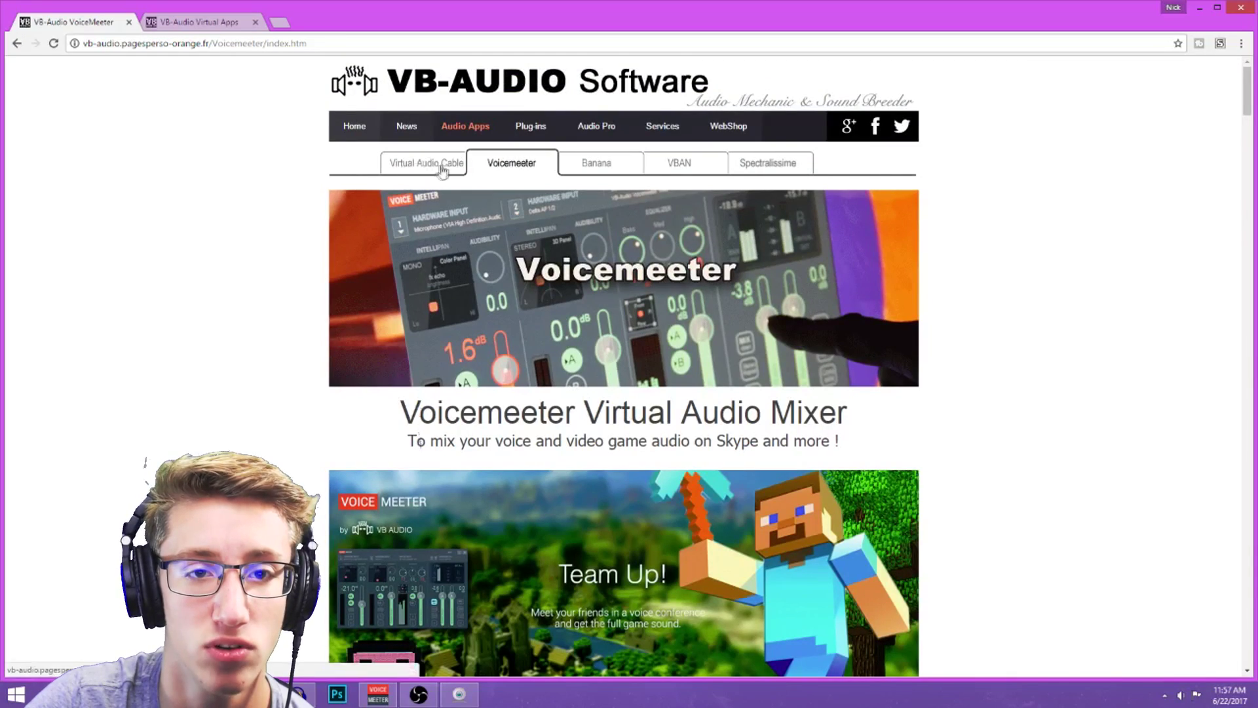
scroll(517, 354, down, 2)
scroll(520, 356, up, 2)
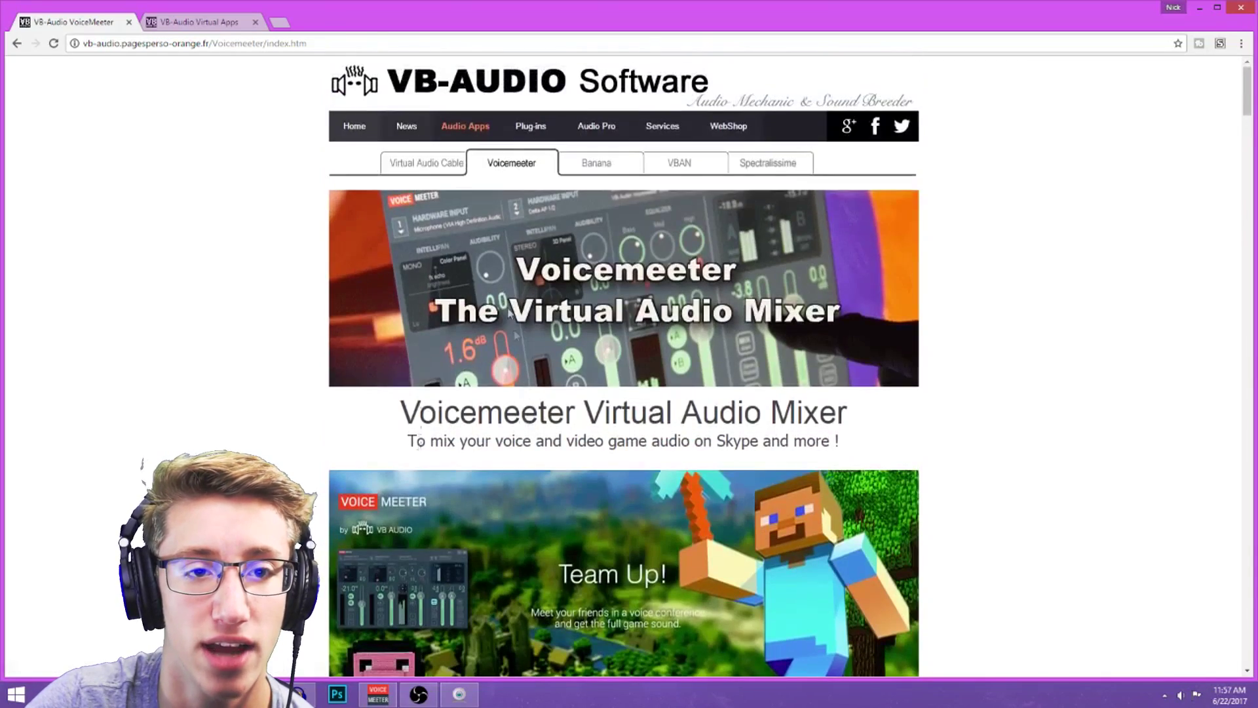
- Download the VB-CABLE driver package VBCABLE_Driver_Pack43.zip from the Virtual Audio Cable page
click(422, 165)
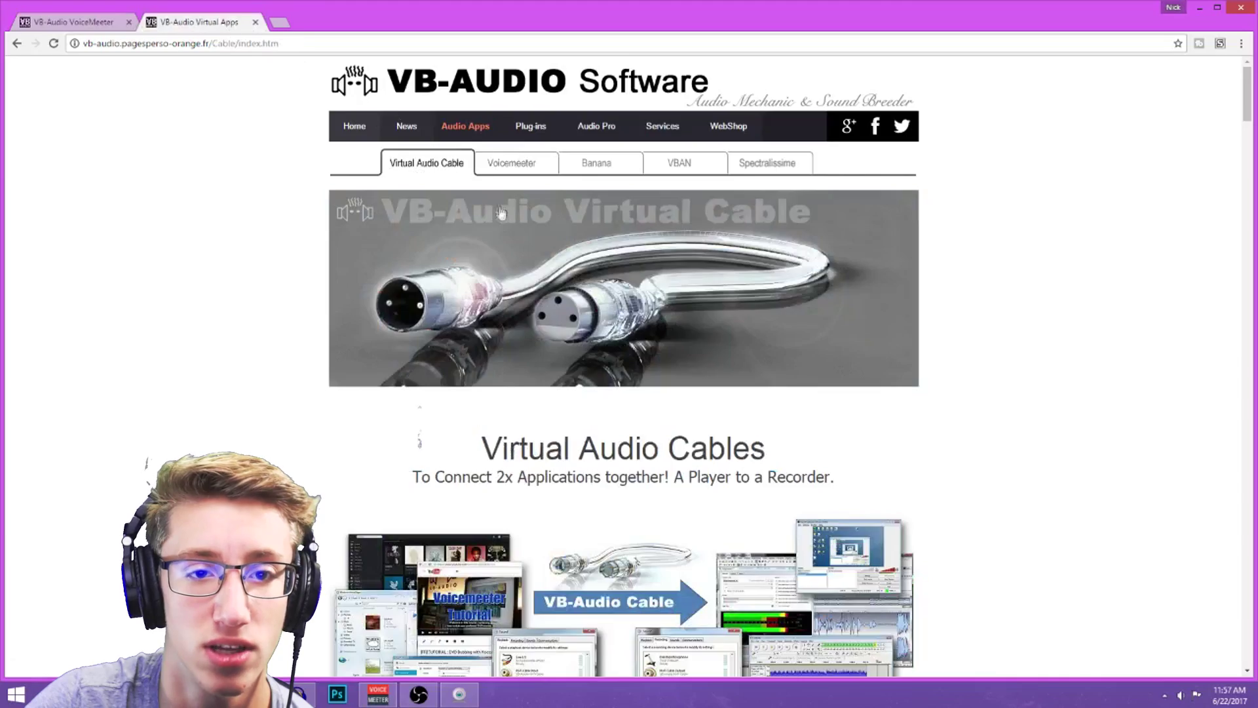
scroll(498, 230, down, 6)
scroll(501, 236, down, 5)
scroll(500, 238, up, 2)
scroll(498, 232, down, 7)
scroll(419, 439, down, 3)
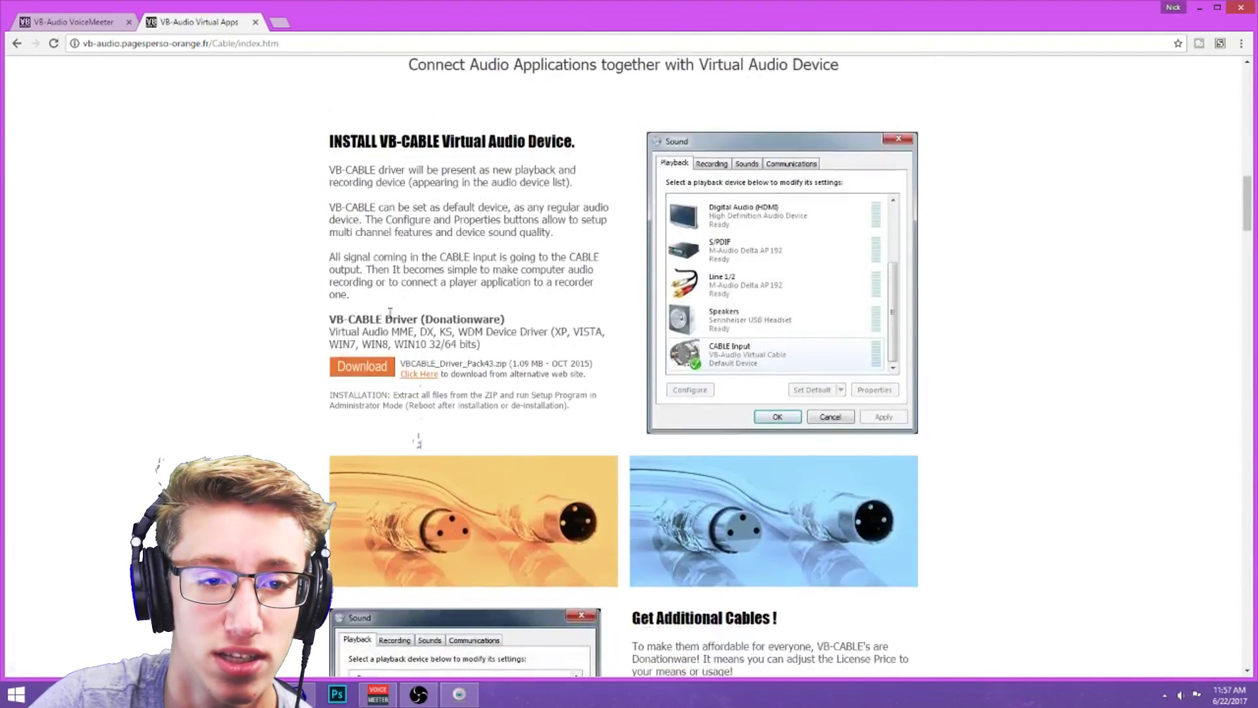
click(370, 372)
- Show the downloaded driver package in its folder, and close the folder window and the browser's download bar
click(124, 658)
click(65, 613)
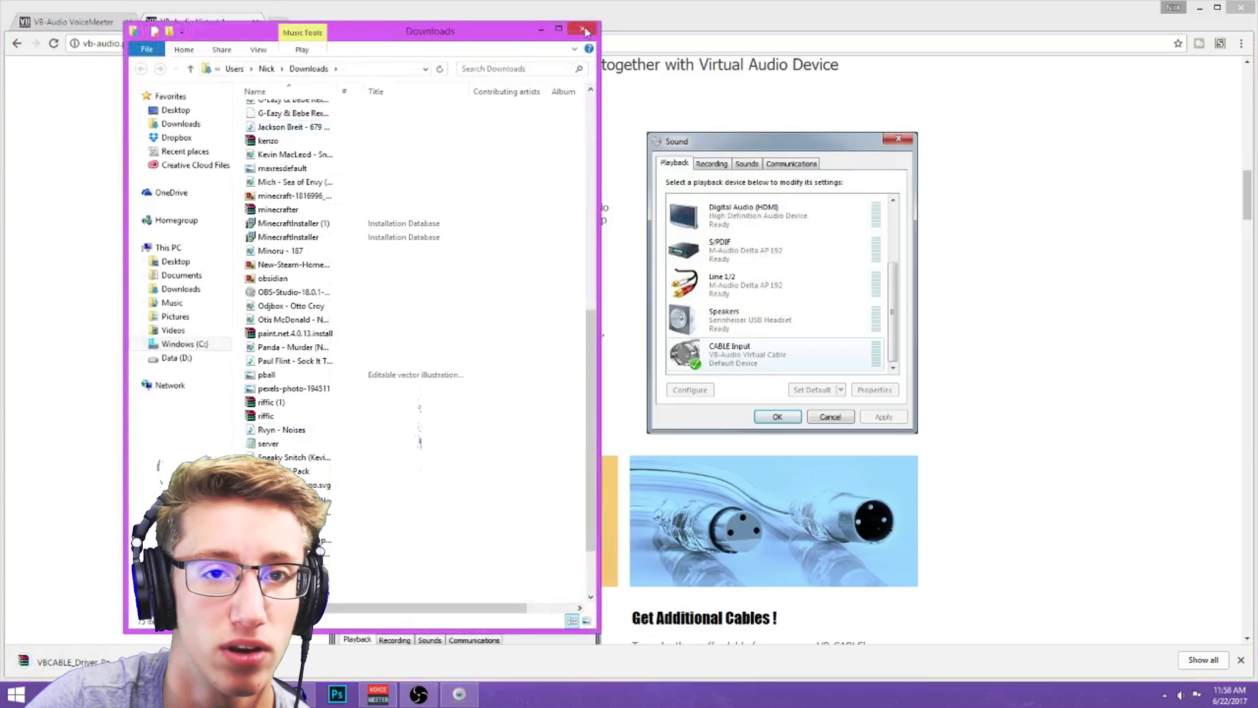
click(249, 18)
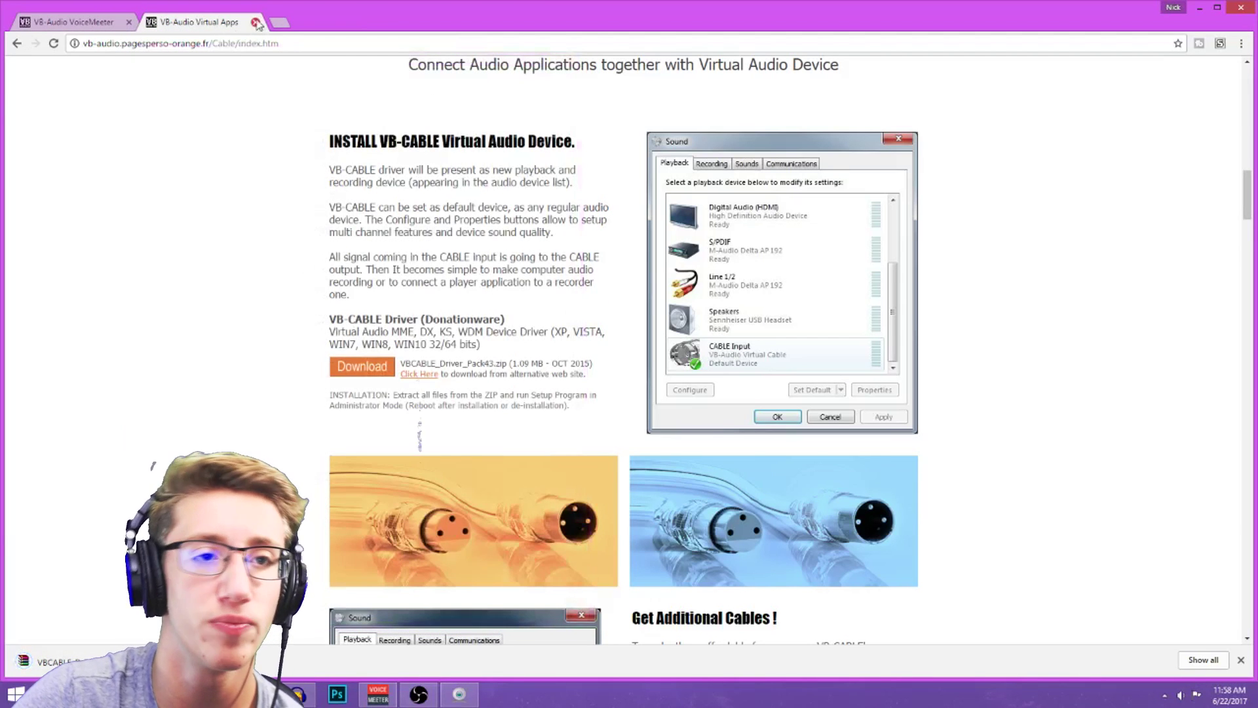
click(1241, 660)
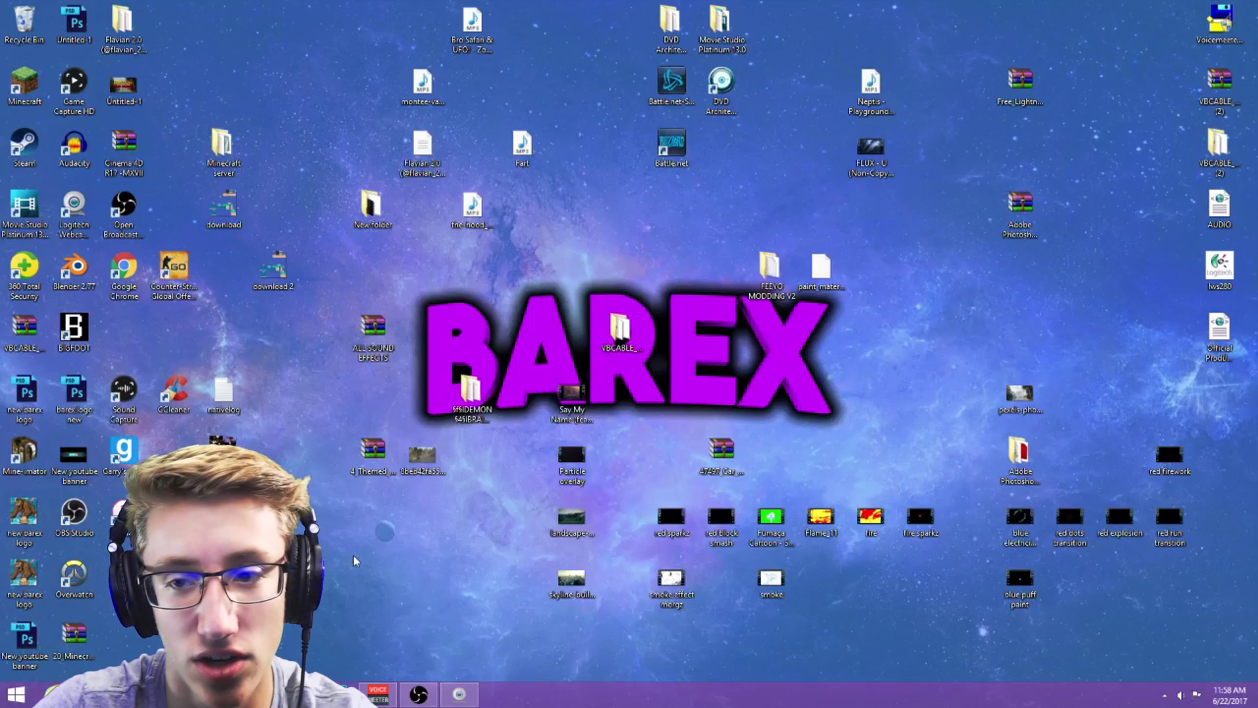
- Open the Downloads folder in File Explorer and select the VBCABLE_Driver_Pack43 archive
key(super+e)
click(183, 288)
click(366, 195)
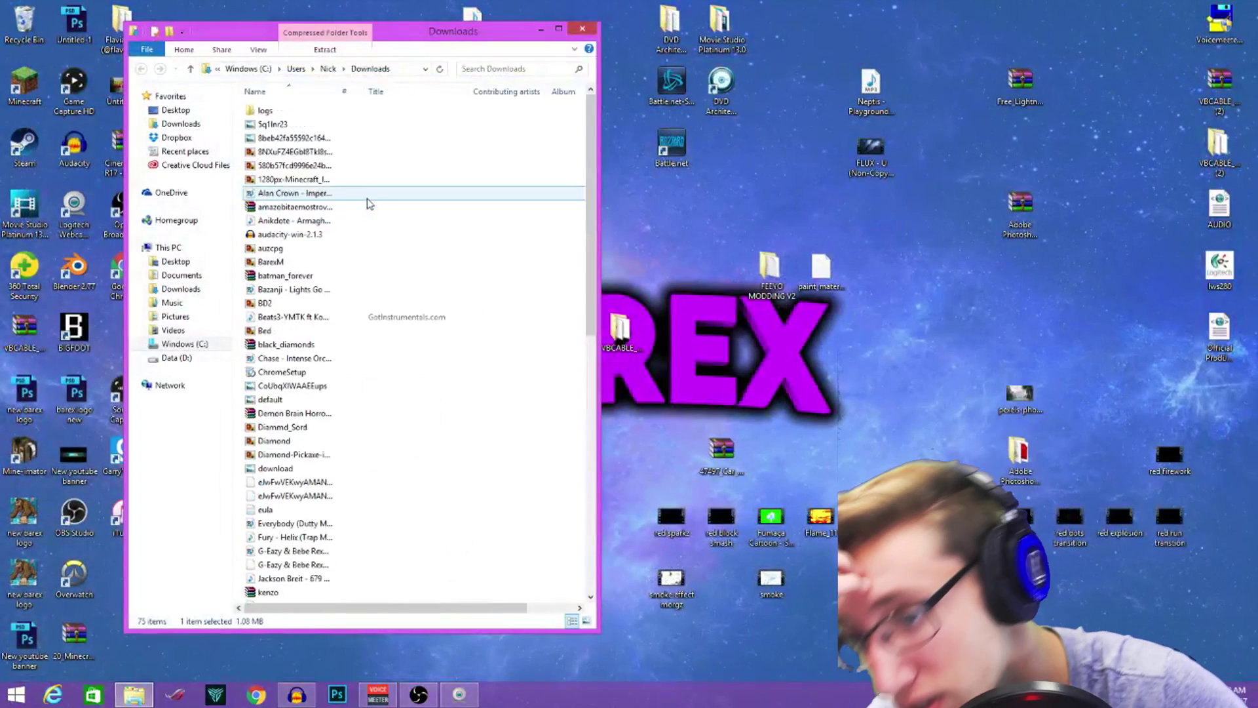
scroll(369, 203, down, 7)
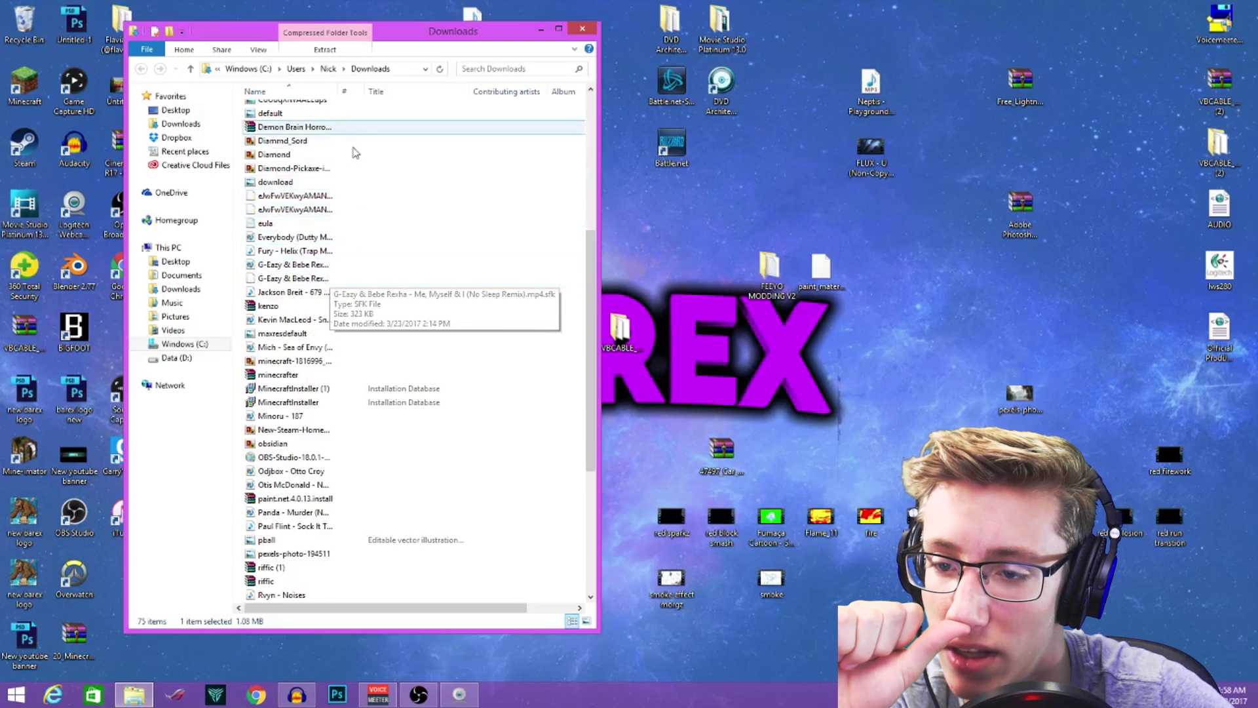
scroll(354, 406, down, 6)
click(392, 540)
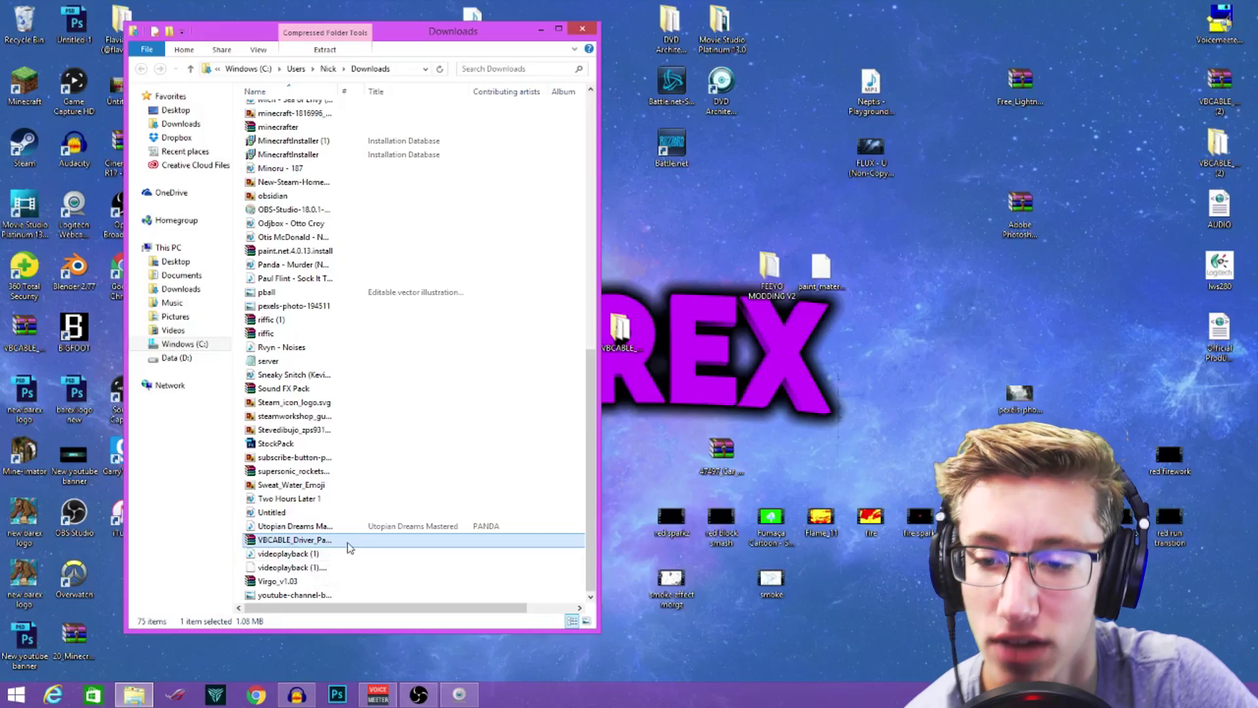
double_click(294, 540)
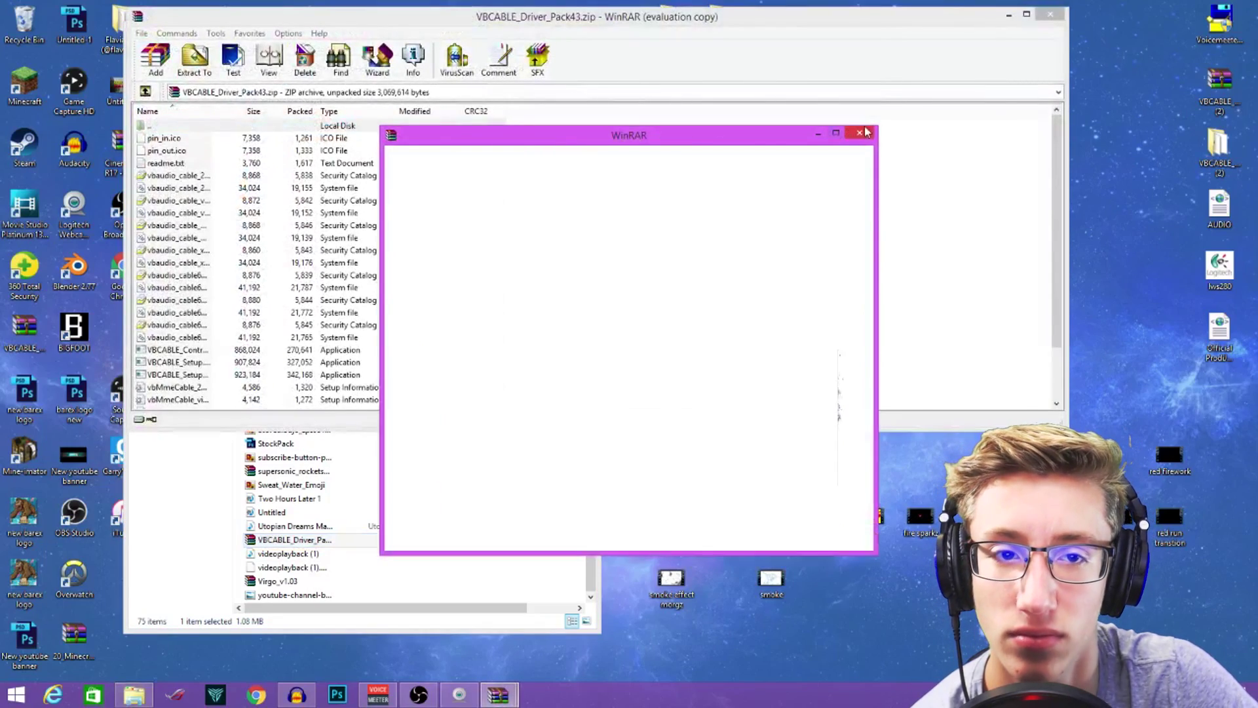
click(865, 133)
click(1050, 15)
- Move the VBCABLE_Driver_Pack43 archive from Downloads to the desktop and clear the open windows out of the way
drag(340, 539, 805, 364)
click(359, 264)
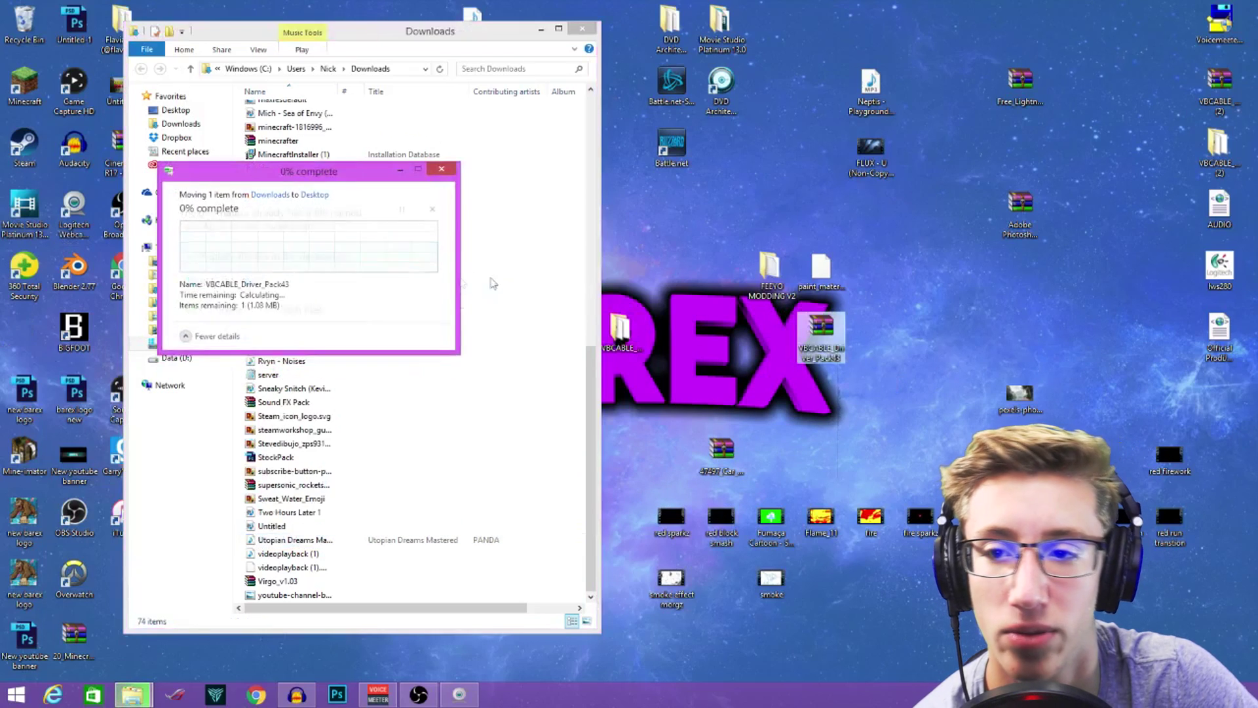
key(super+d)
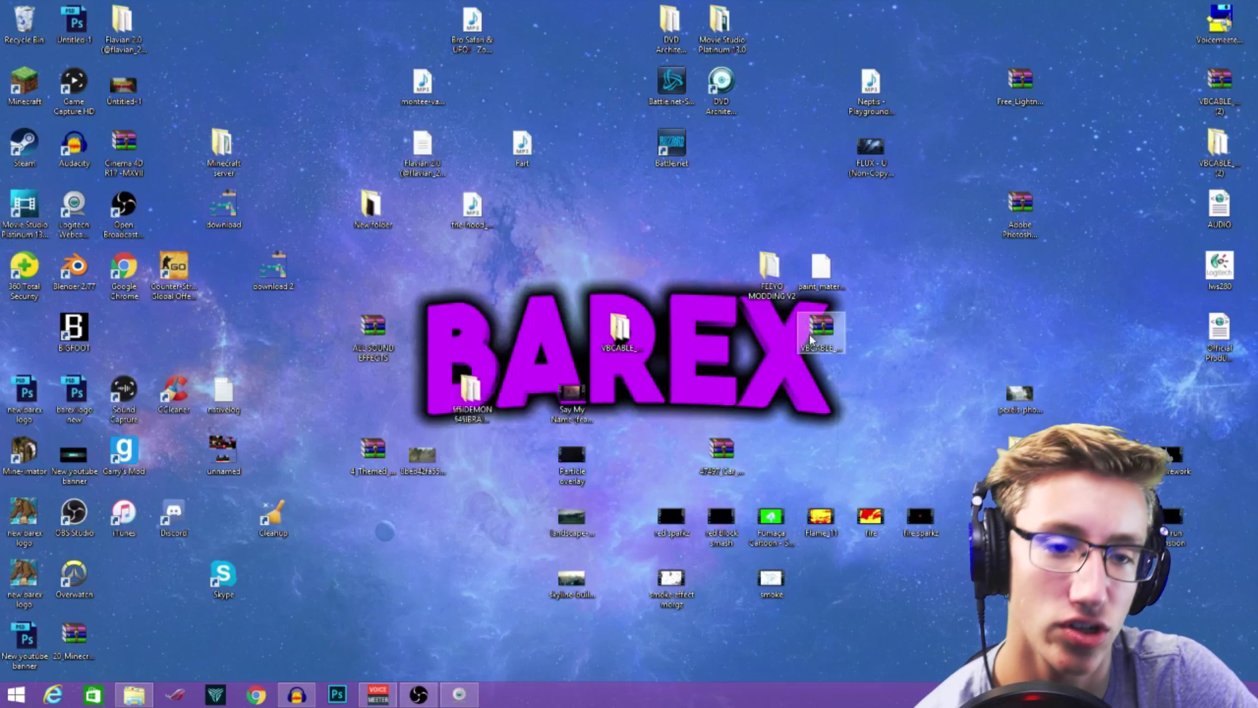
- Use Extract Here on the VBCABLE_Driver_Pack43 archive and place the VBCABLE_Driver_Pack43 folder beside it on the desktop
right_click(811, 339)
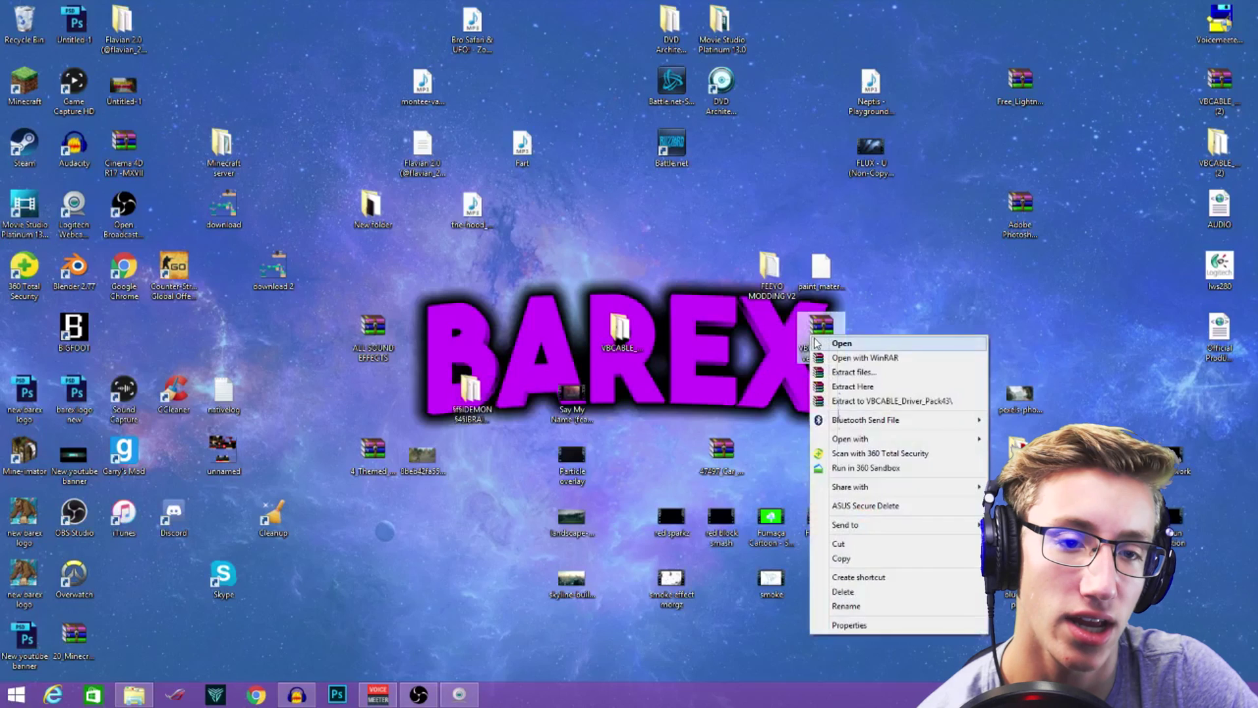
click(880, 387)
drag(615, 334, 590, 287)
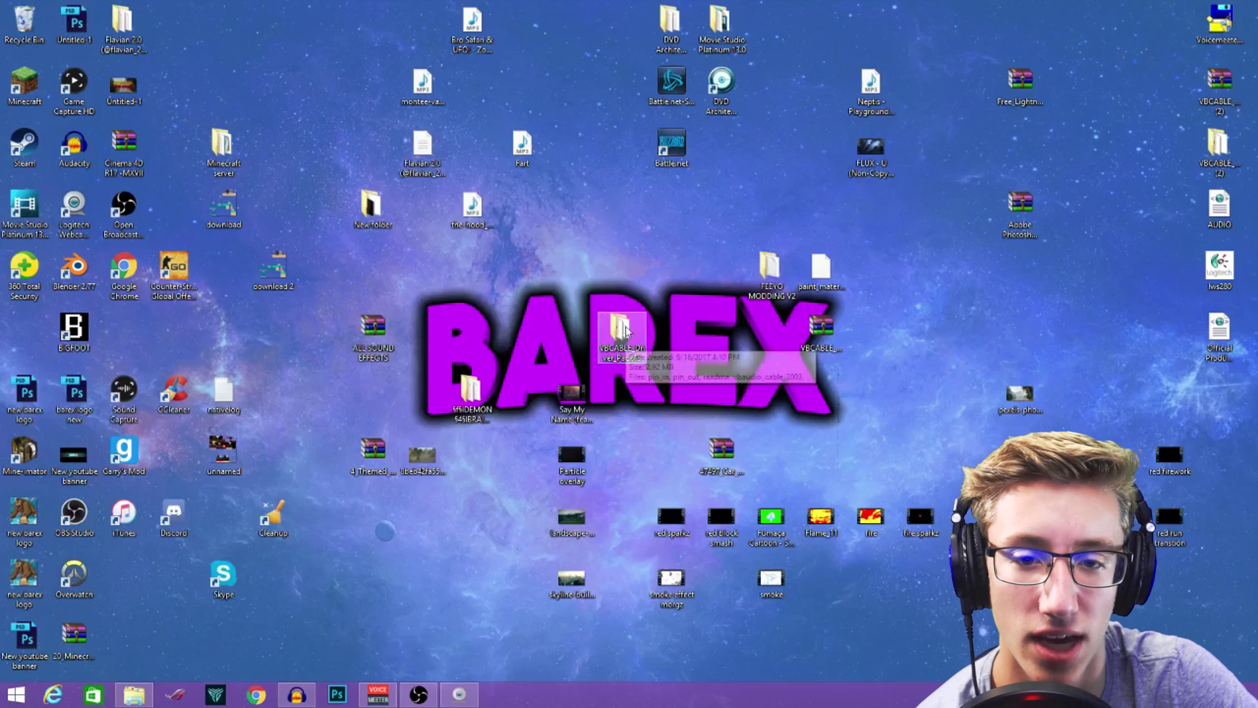
drag(622, 332, 716, 352)
drag(716, 291, 719, 331)
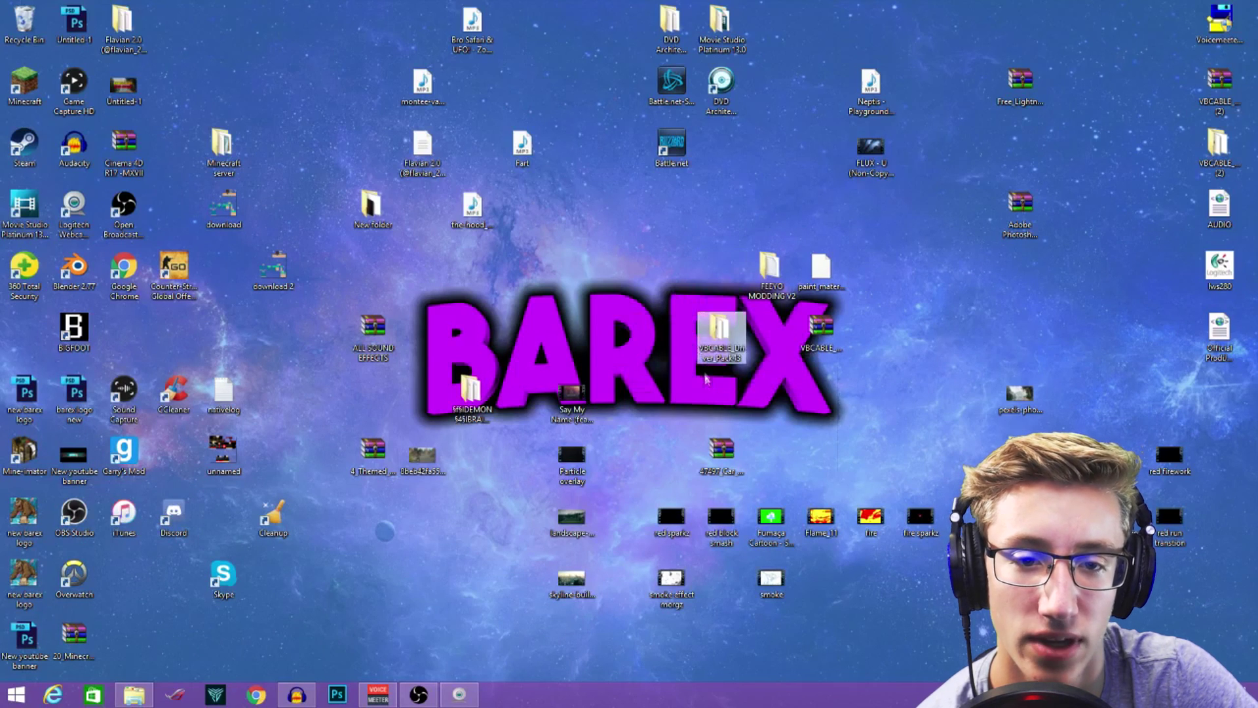
- Open the VBCABLE_Driver_Pack43 folder to examine its driver and setup files, and close it
double_click(719, 328)
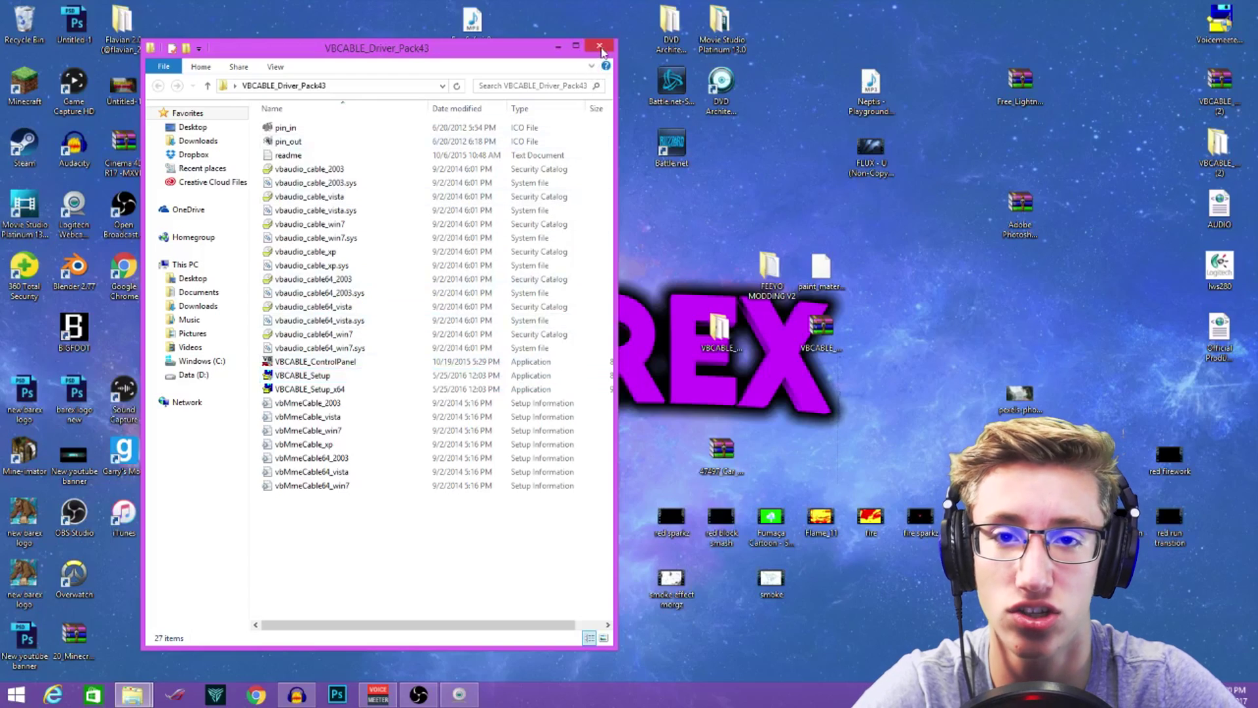
click(599, 45)
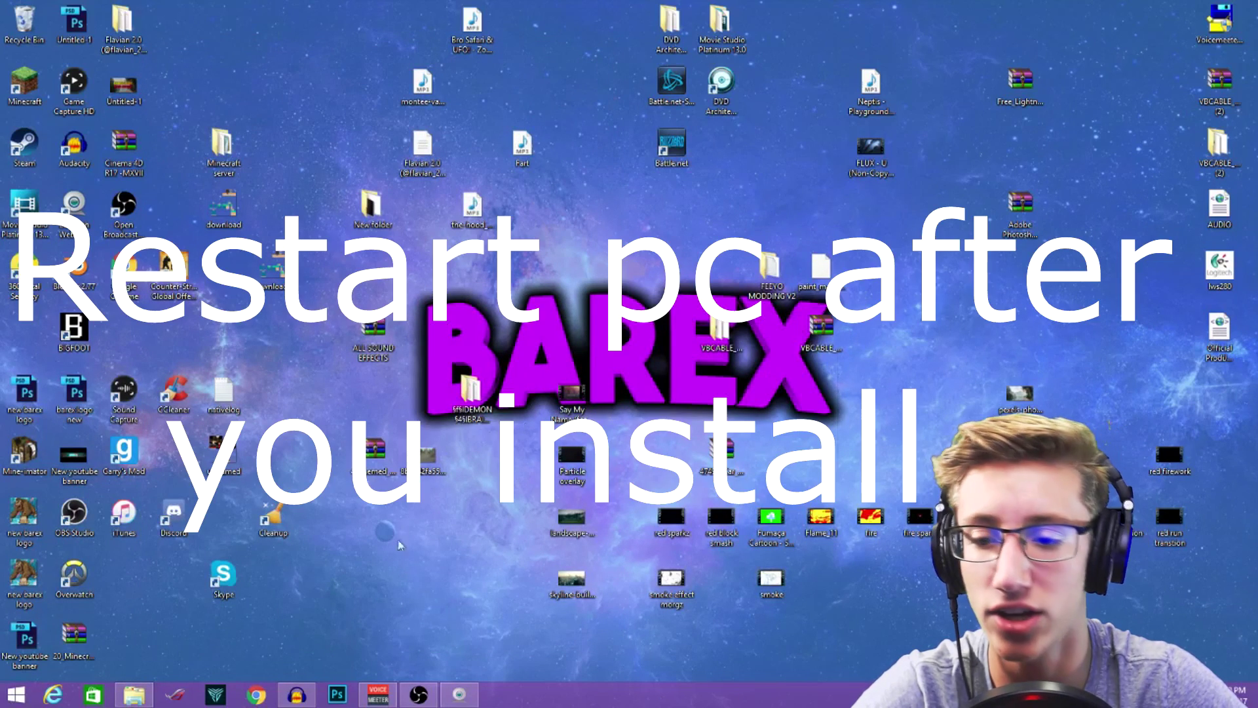
- Switch to VoiceMeeter and set hardware output A1 to WDM: CABLE Input (VB-Audio Virtual Cable)
mouse_move(385, 698)
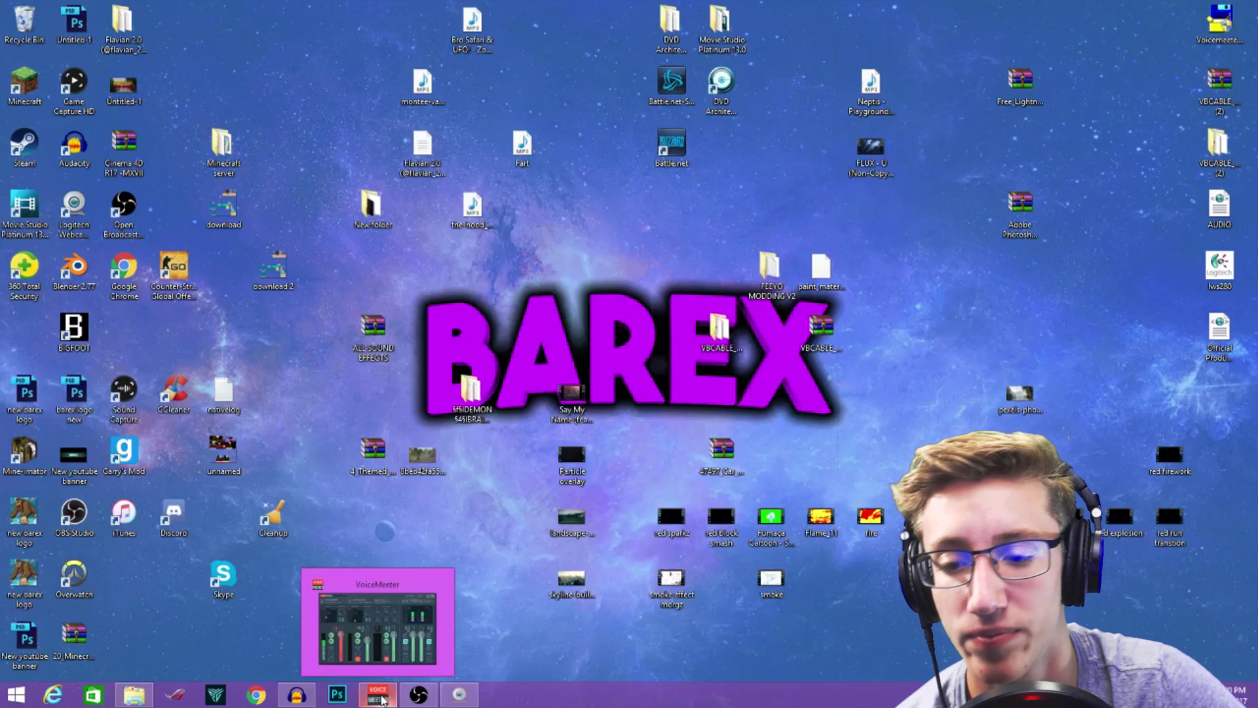
click(388, 699)
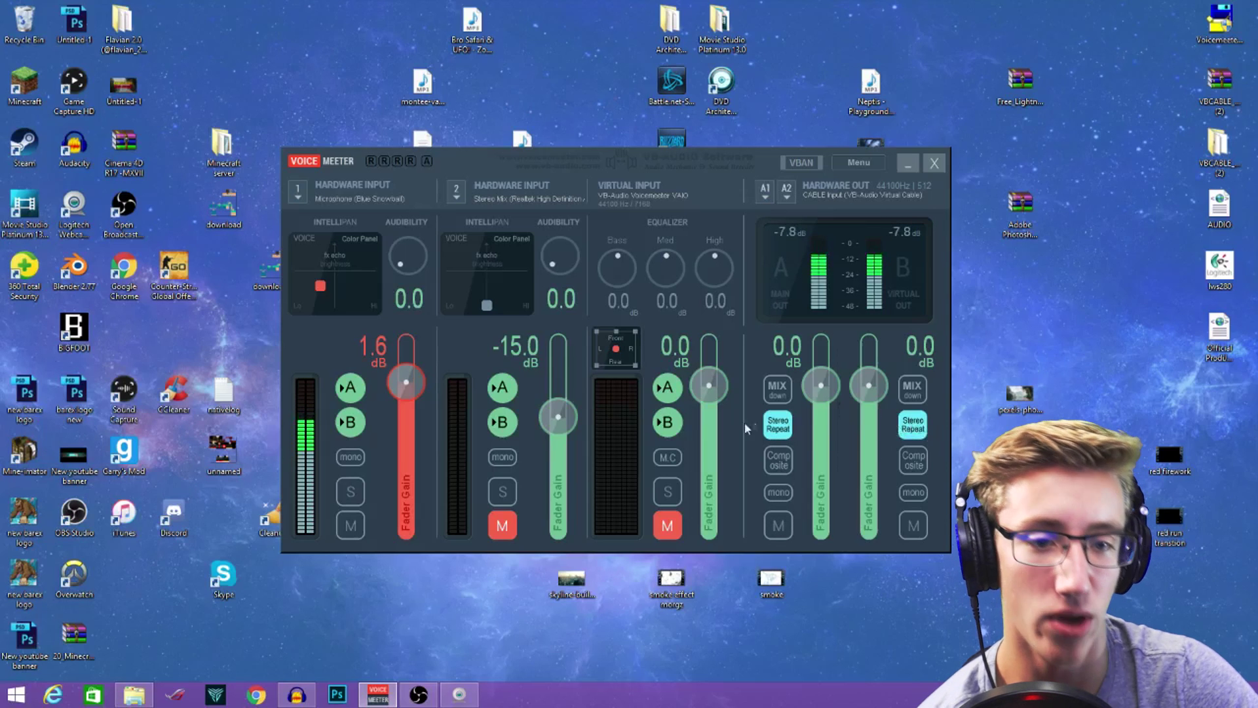
click(765, 191)
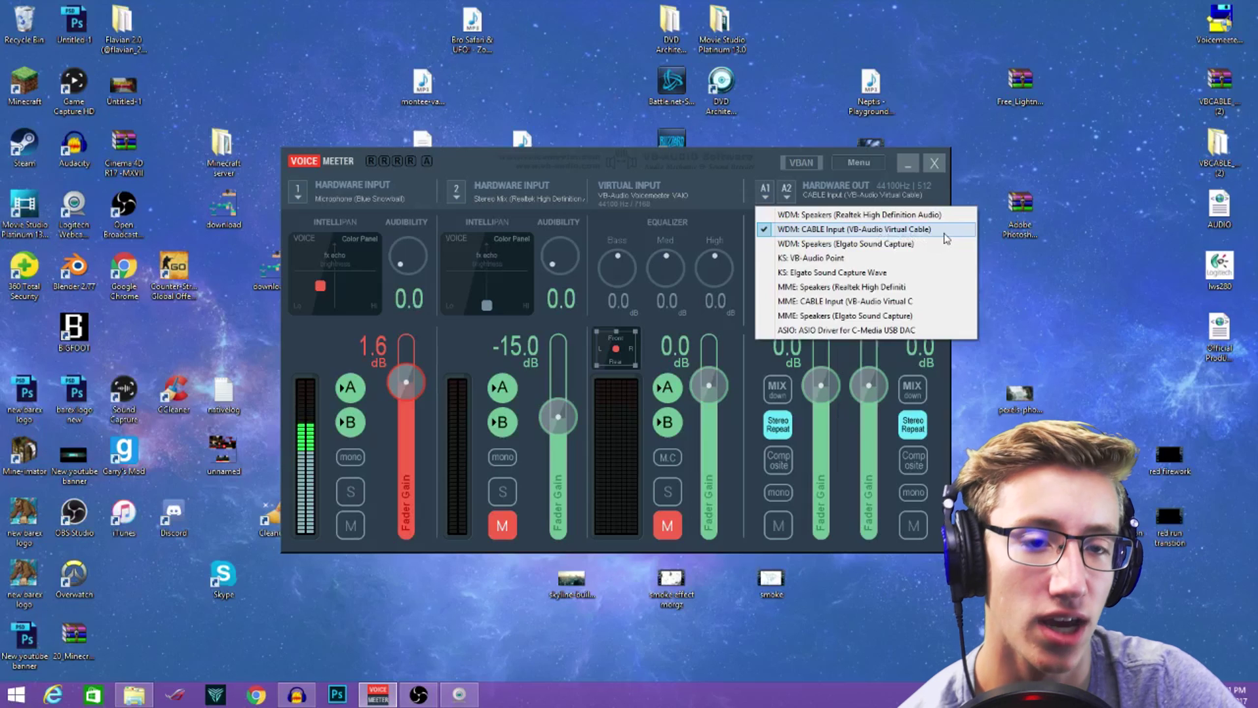
click(946, 236)
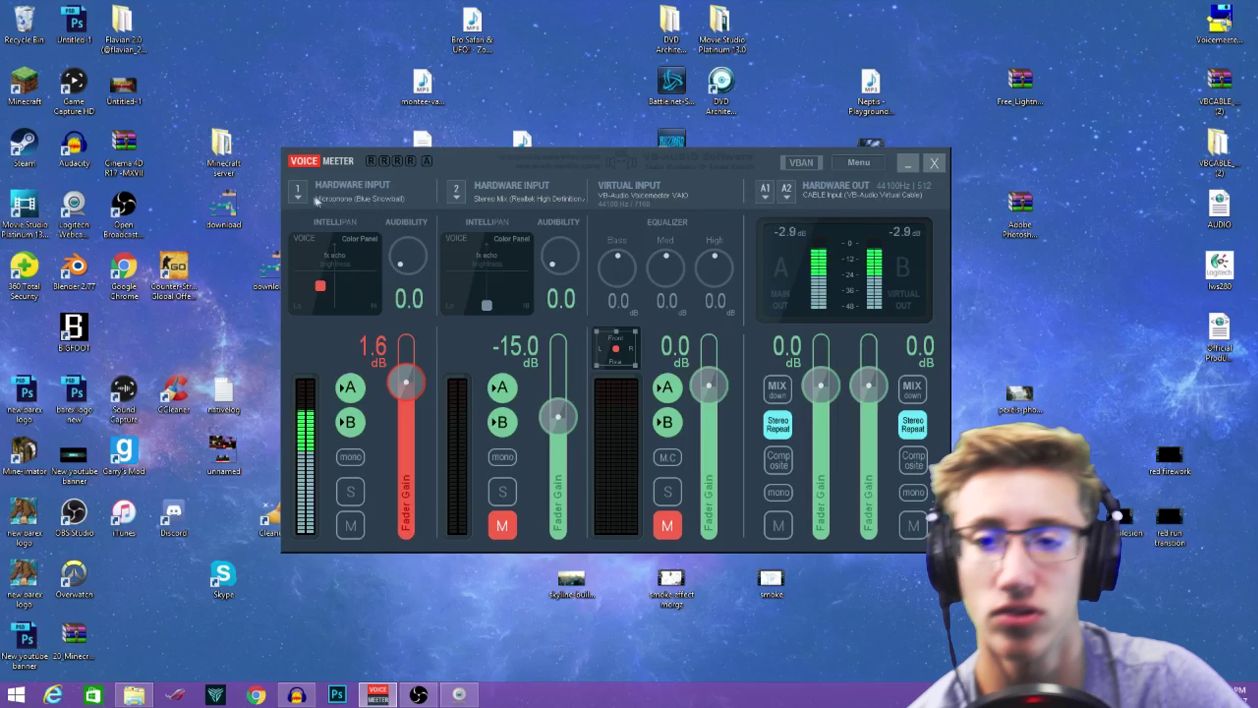
- Review the devices available for Hardware Input 1, keeping the Blue Snowball microphone as its source
click(317, 200)
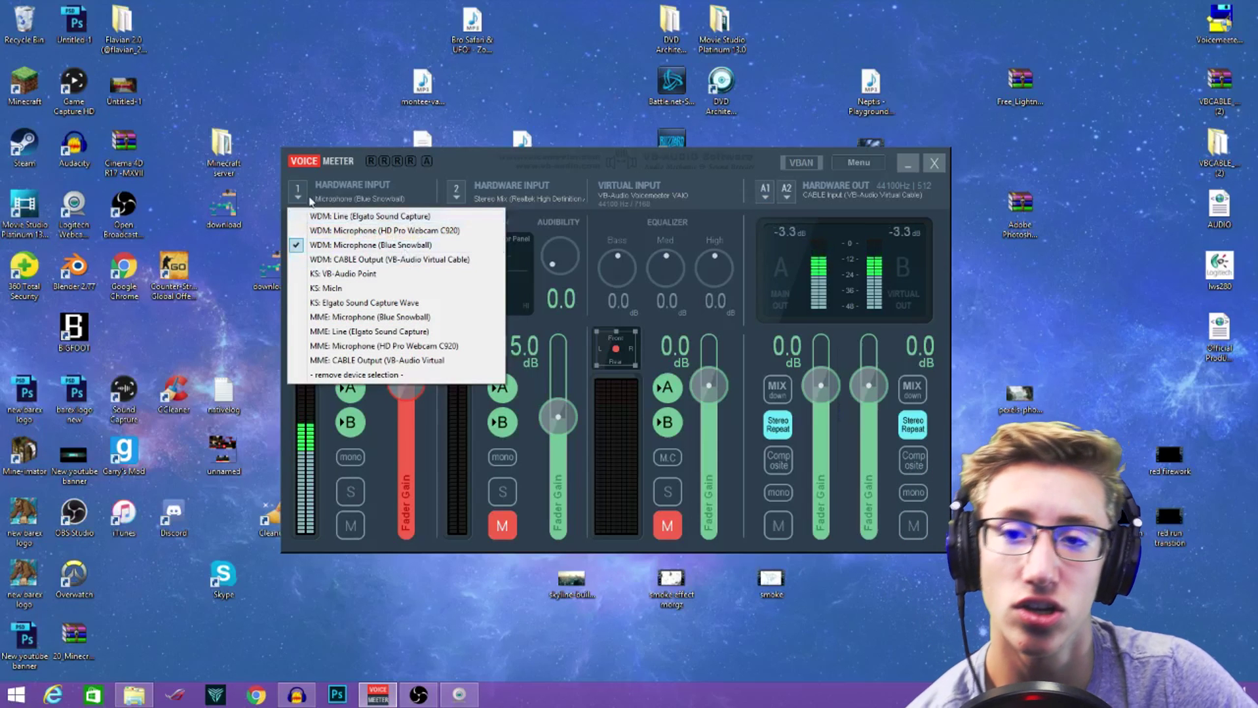
click(301, 194)
click(303, 195)
click(302, 195)
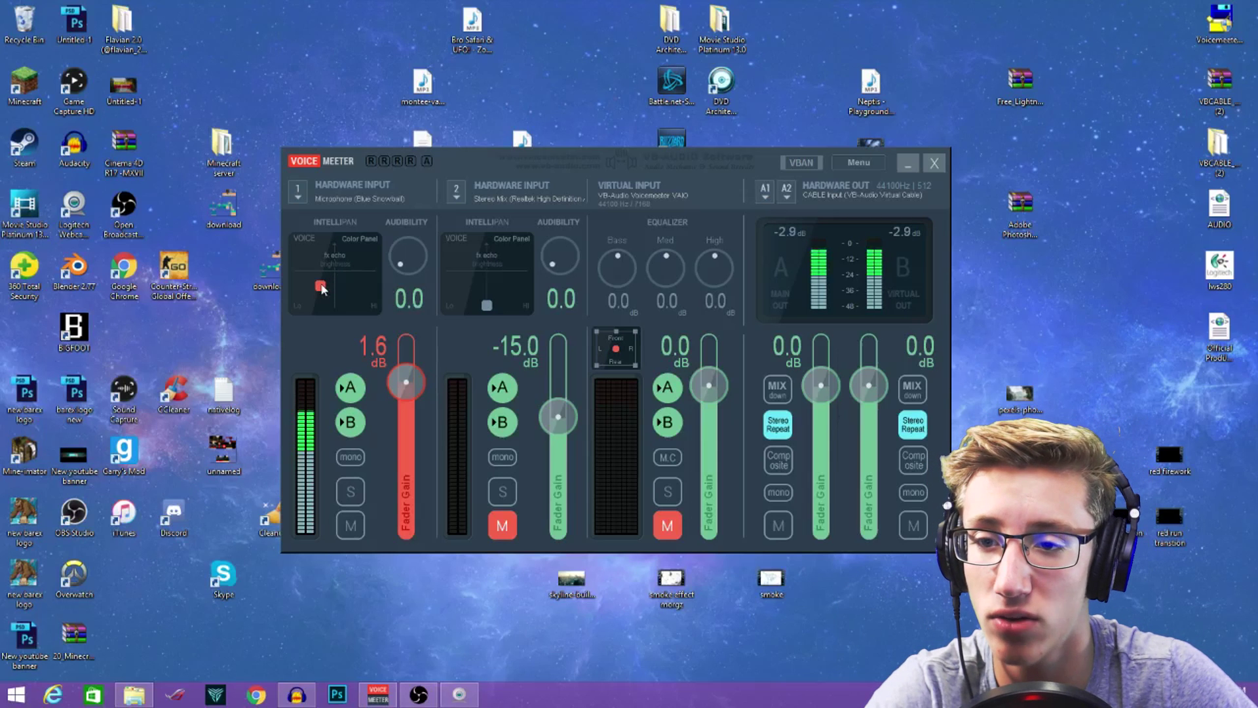
- Shift the Intellipan voice point of Hardware Input 1 toward Lo and return it to its previous spot
mouse_move(323, 288)
mouse_down()
mouse_move(354, 268)
mouse_move(308, 293)
mouse_up()
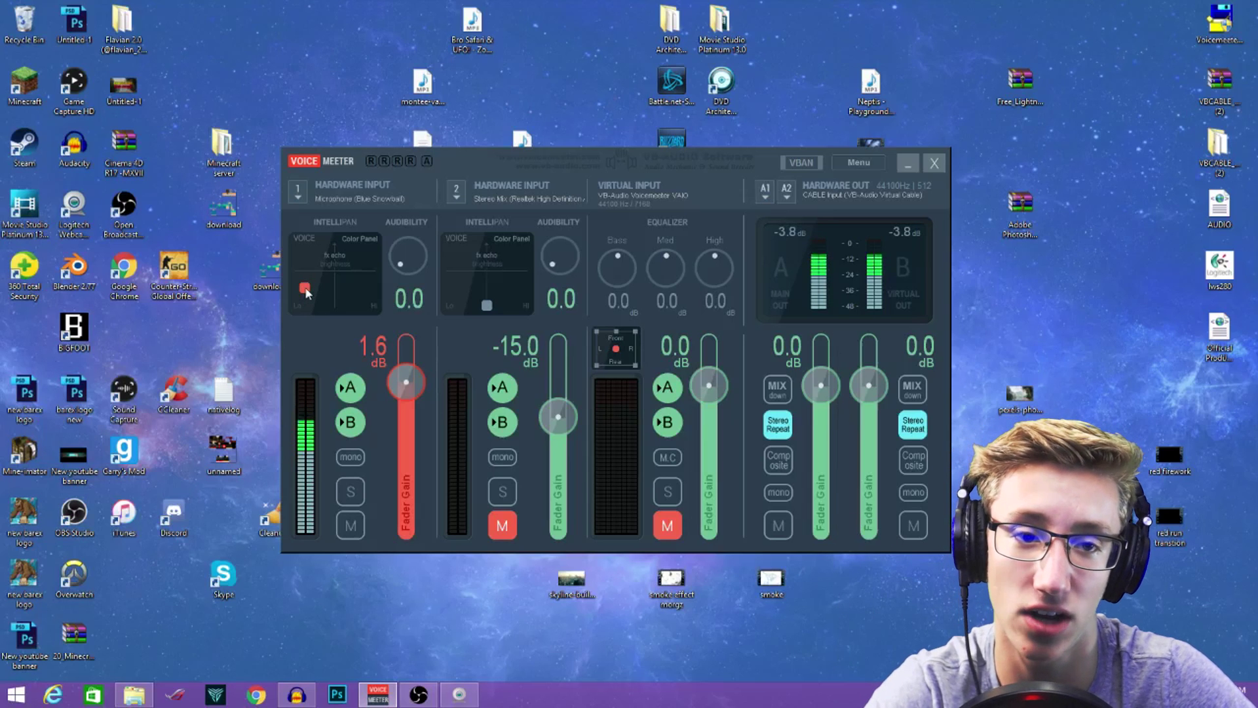
drag(306, 290, 317, 288)
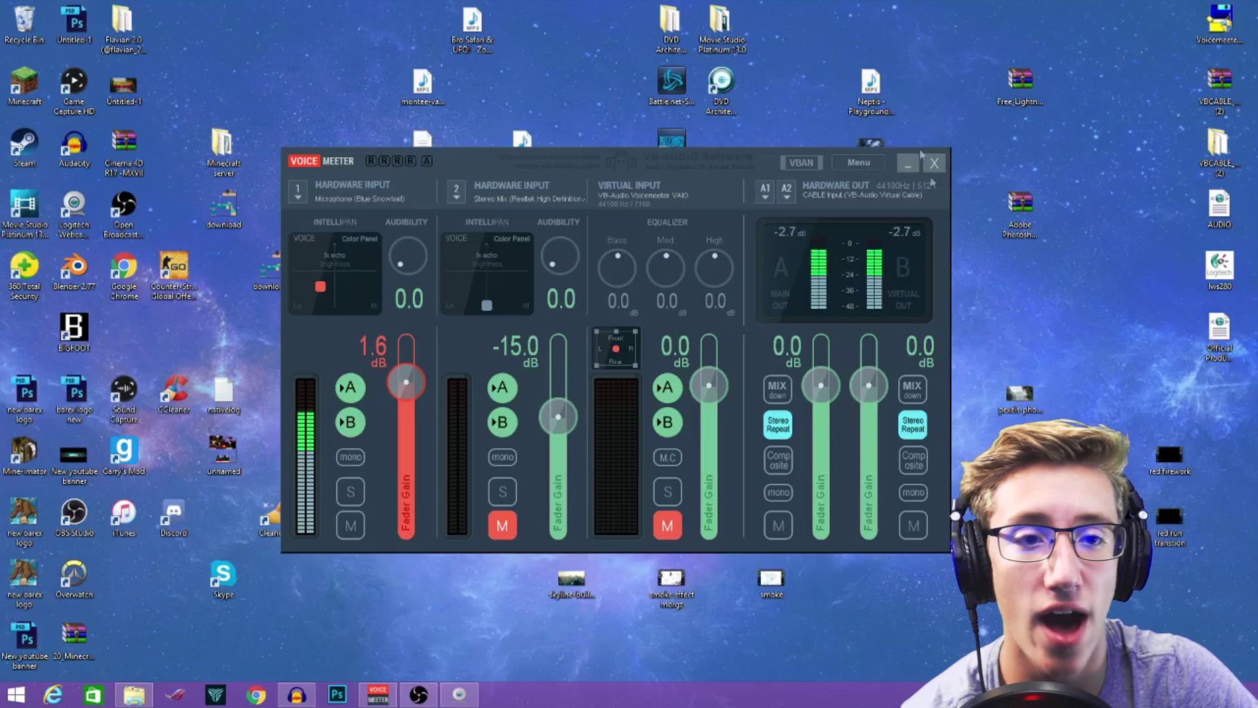
drag(1219, 210, 1168, 275)
drag(1204, 319, 1154, 333)
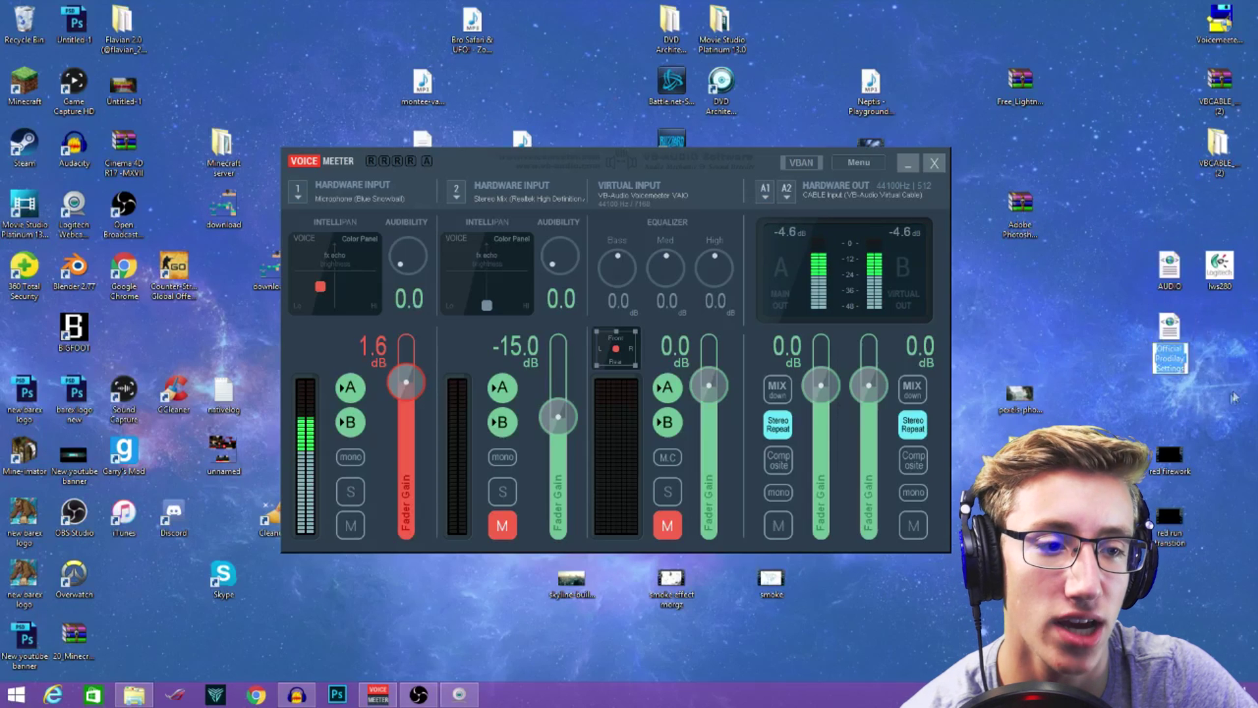
drag(1179, 341, 1228, 342)
drag(1173, 272, 1220, 221)
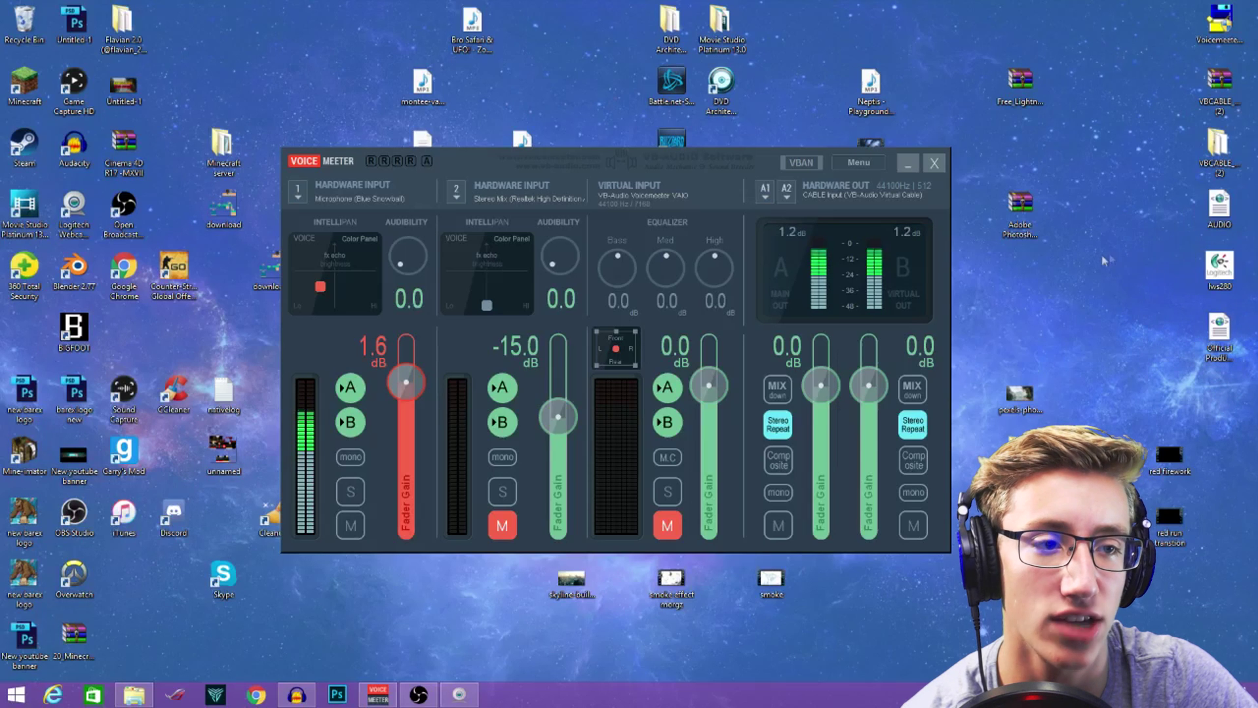
- Load the AUDIO settings file from the Desktop into VoiceMeeter and minimize the VoiceMeeter window
click(1215, 213)
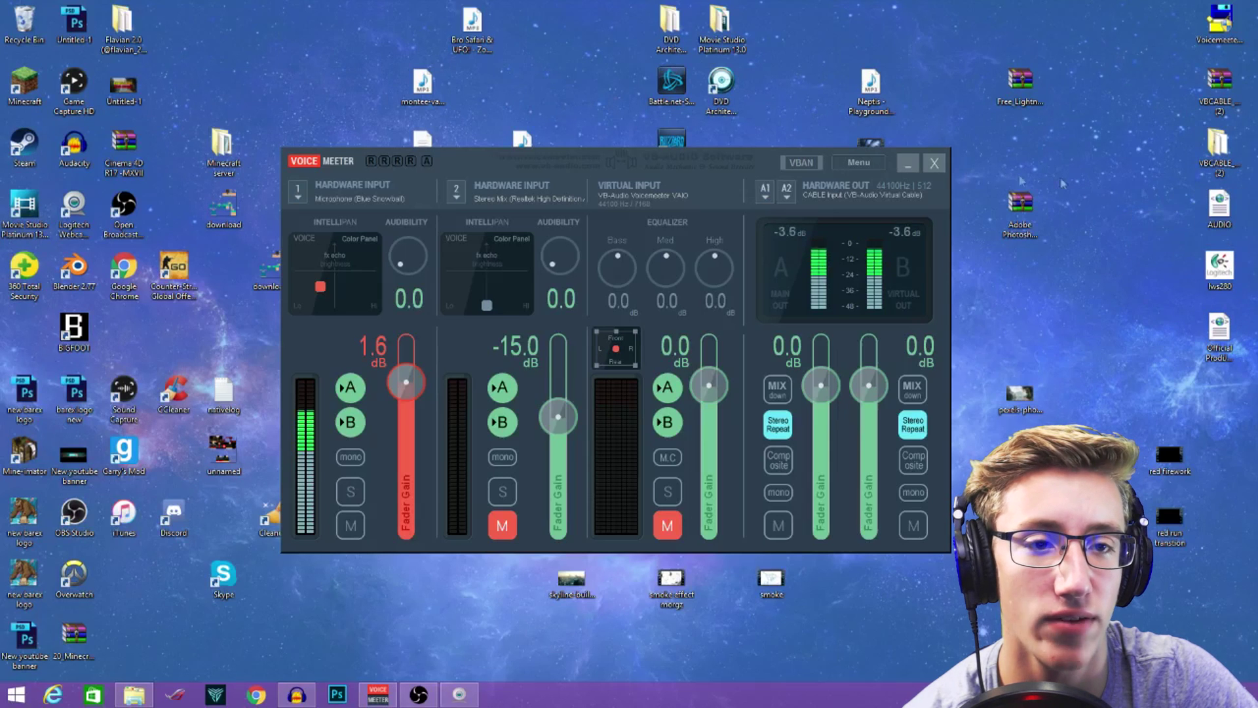
click(852, 164)
click(859, 191)
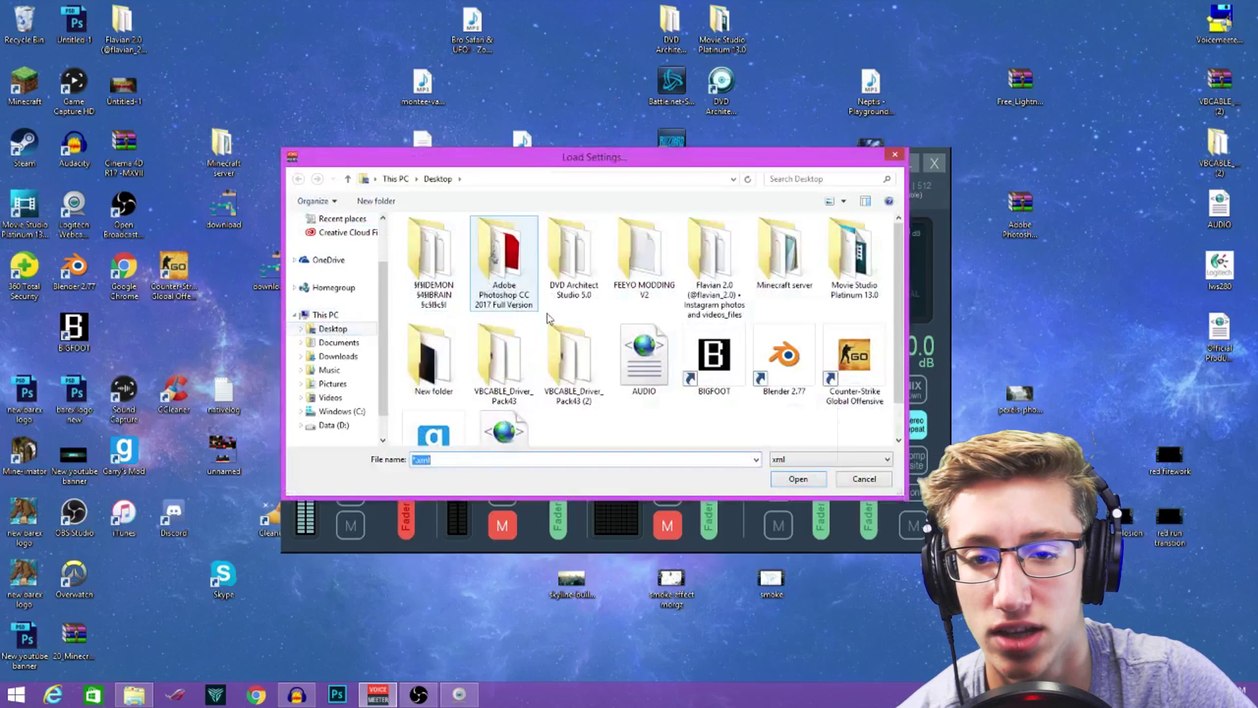
double_click(650, 357)
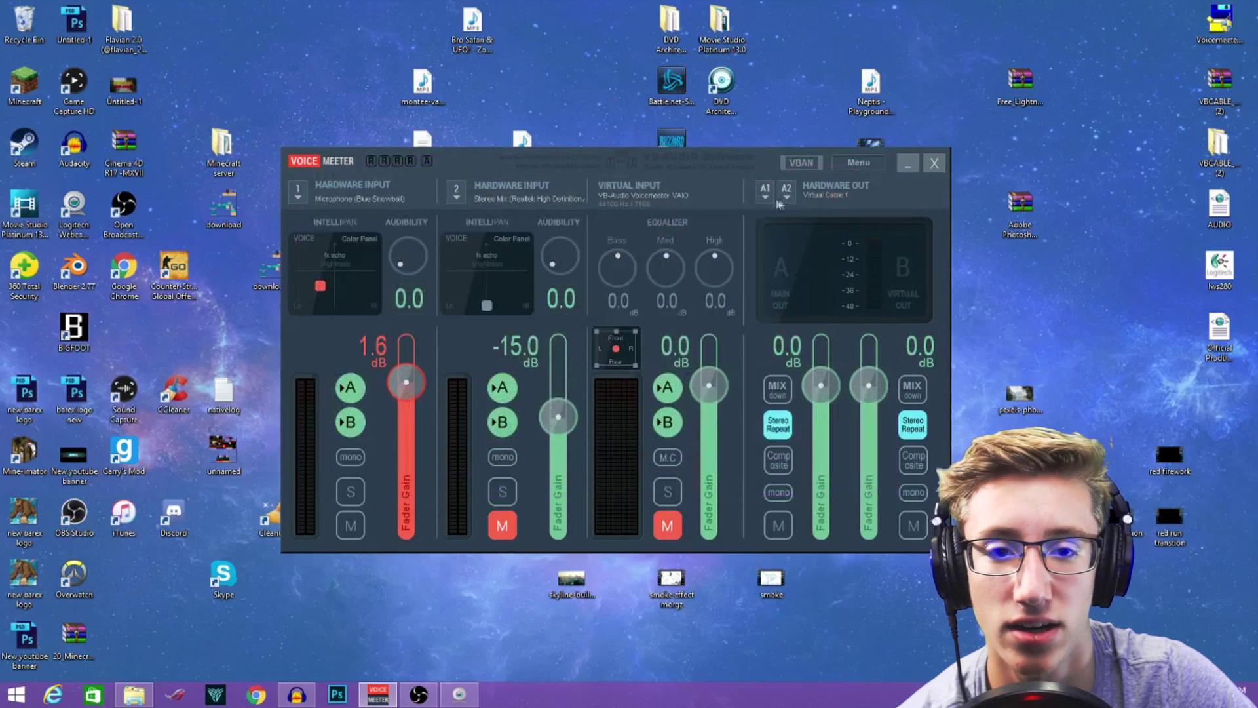
click(907, 163)
- Switch to Audacity and reposition its window on the desktop
mouse_move(299, 692)
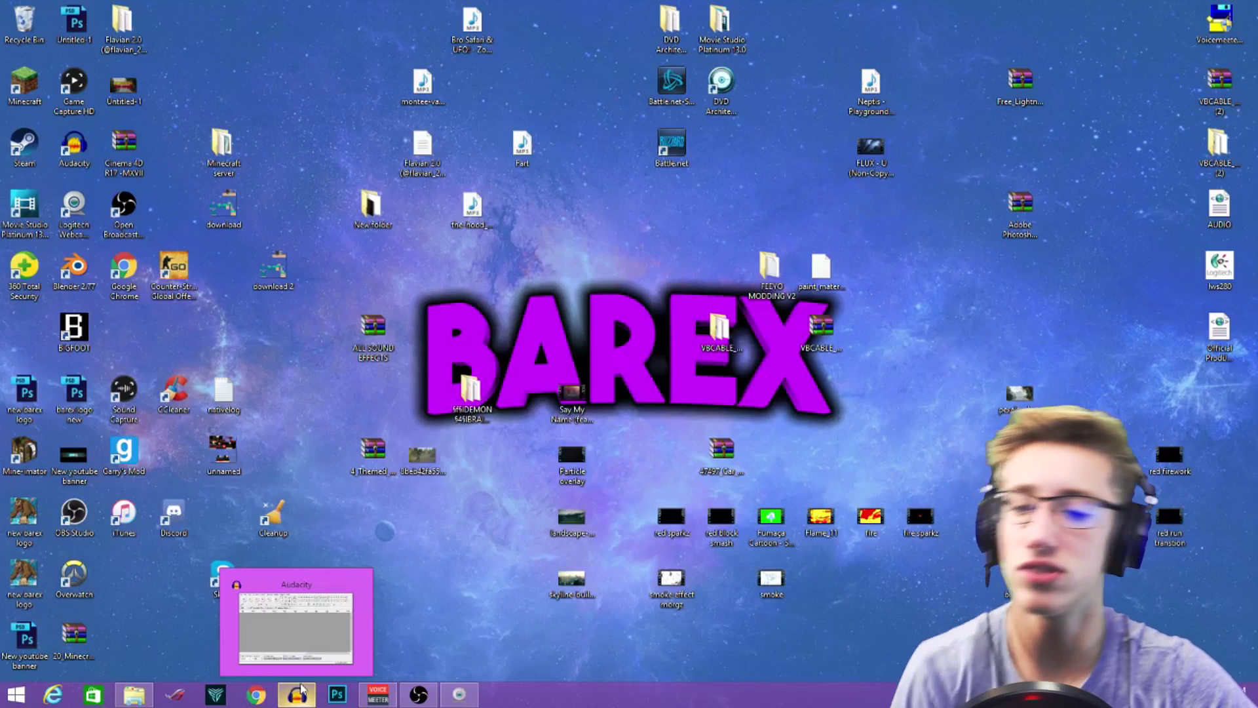
click(298, 692)
drag(972, 298, 711, 131)
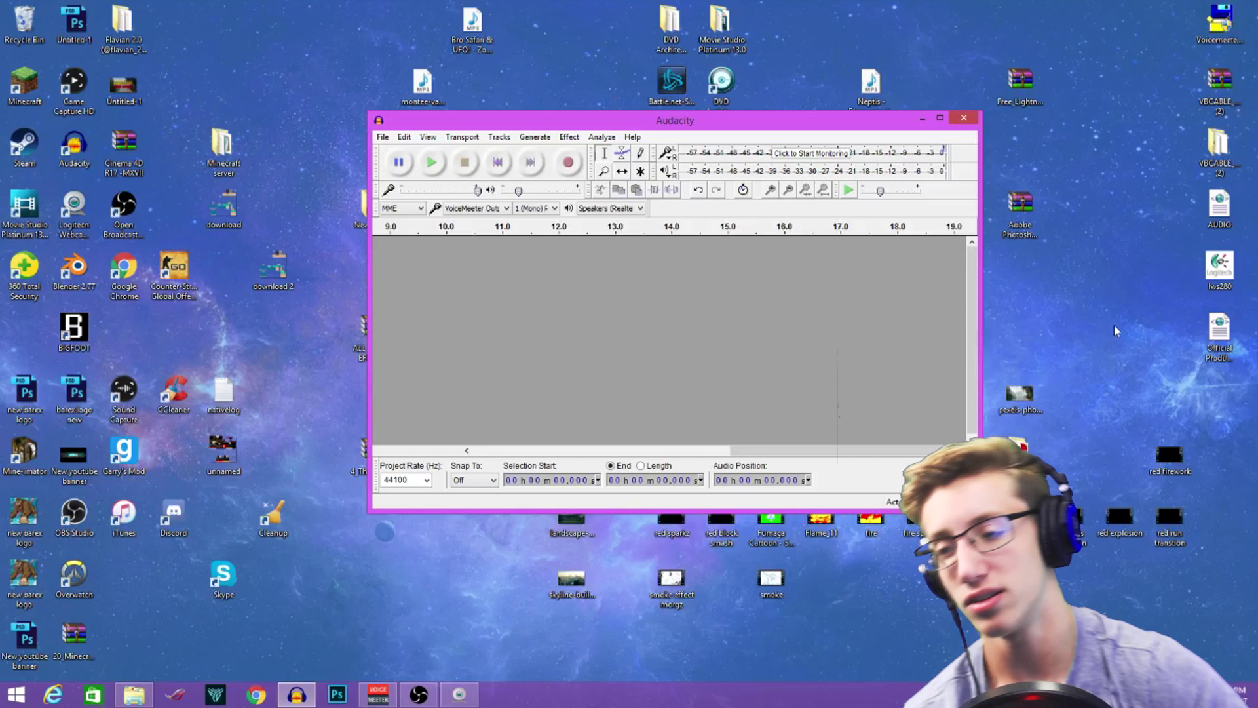
- Switch to Chrome, search Google for "audacity download" and open the Audacity download page from the results
click(256, 695)
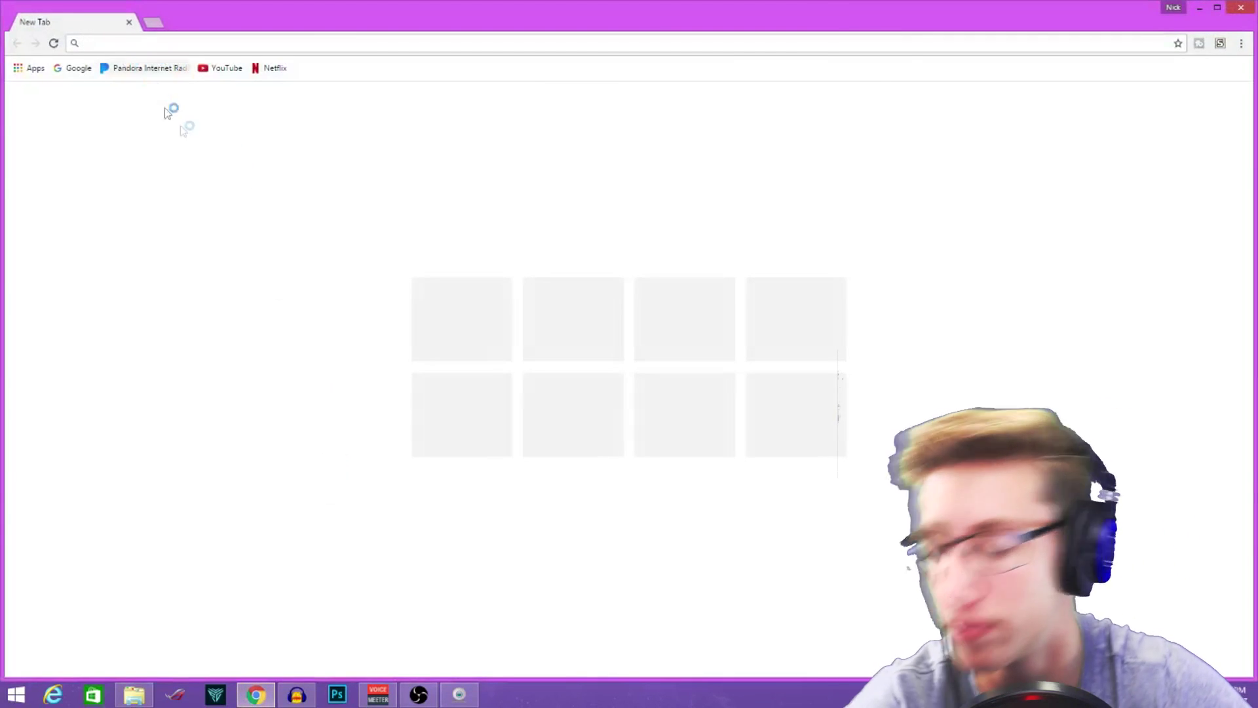
click(77, 68)
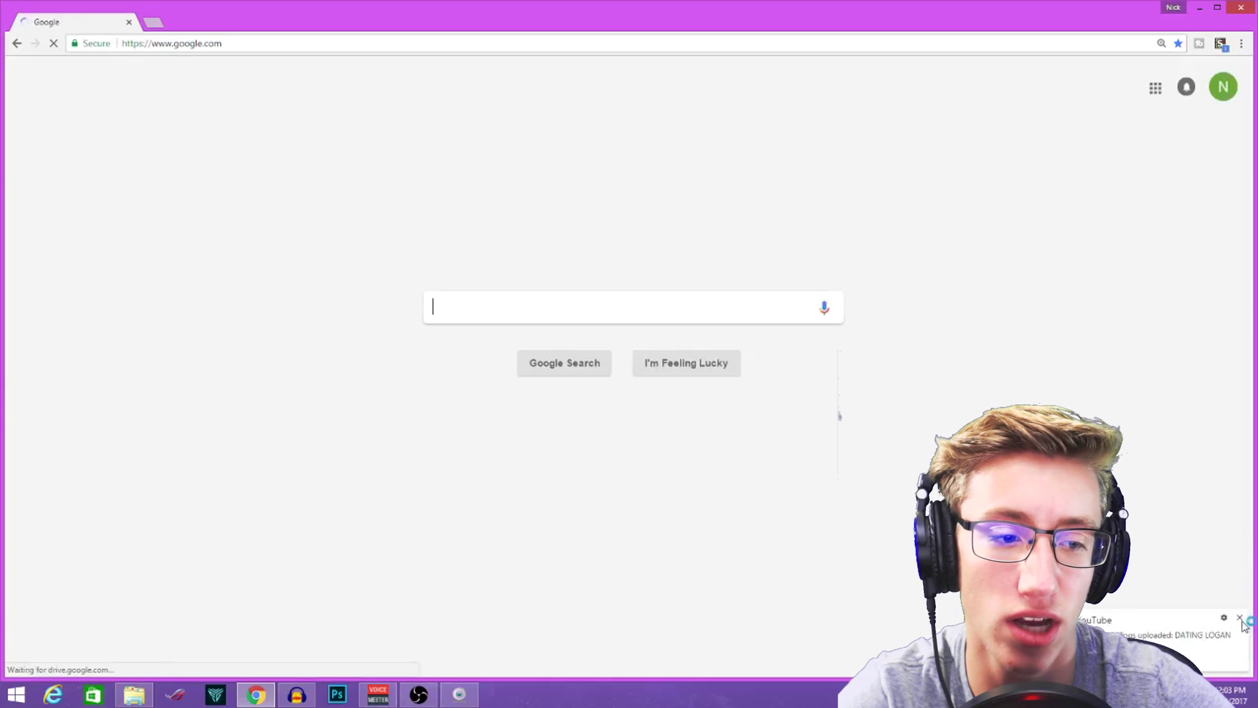
text(a)
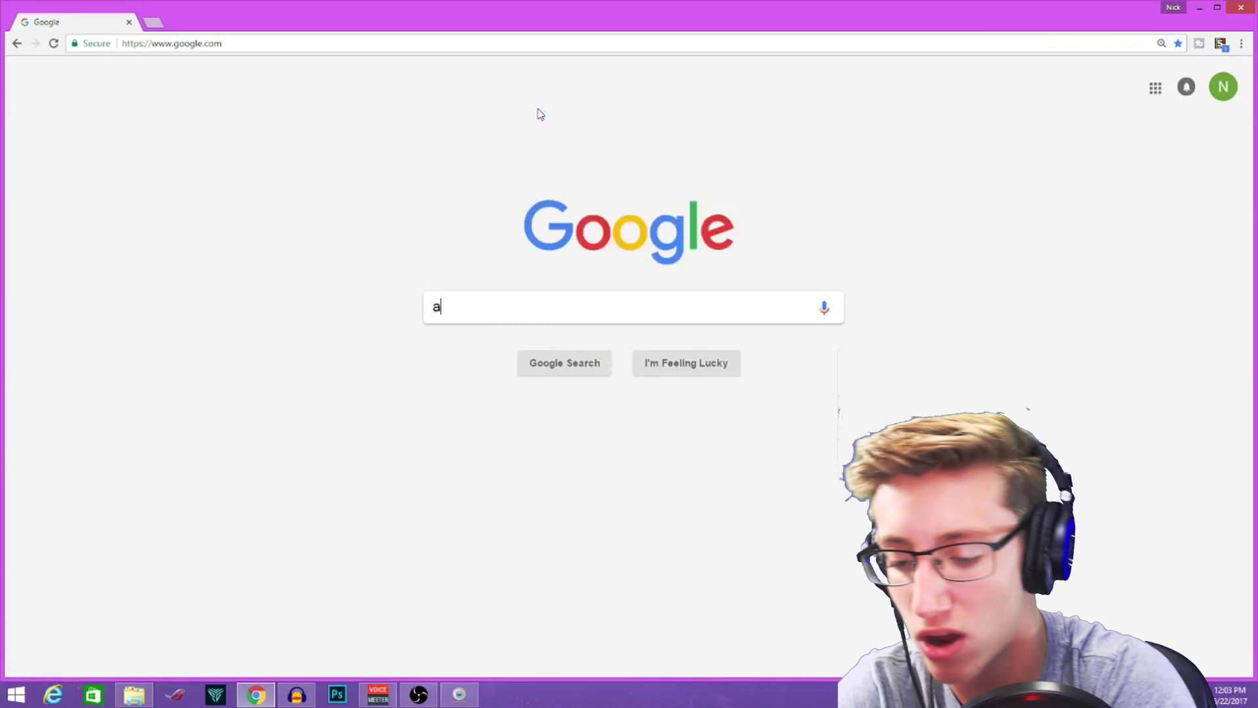
text(udactity)
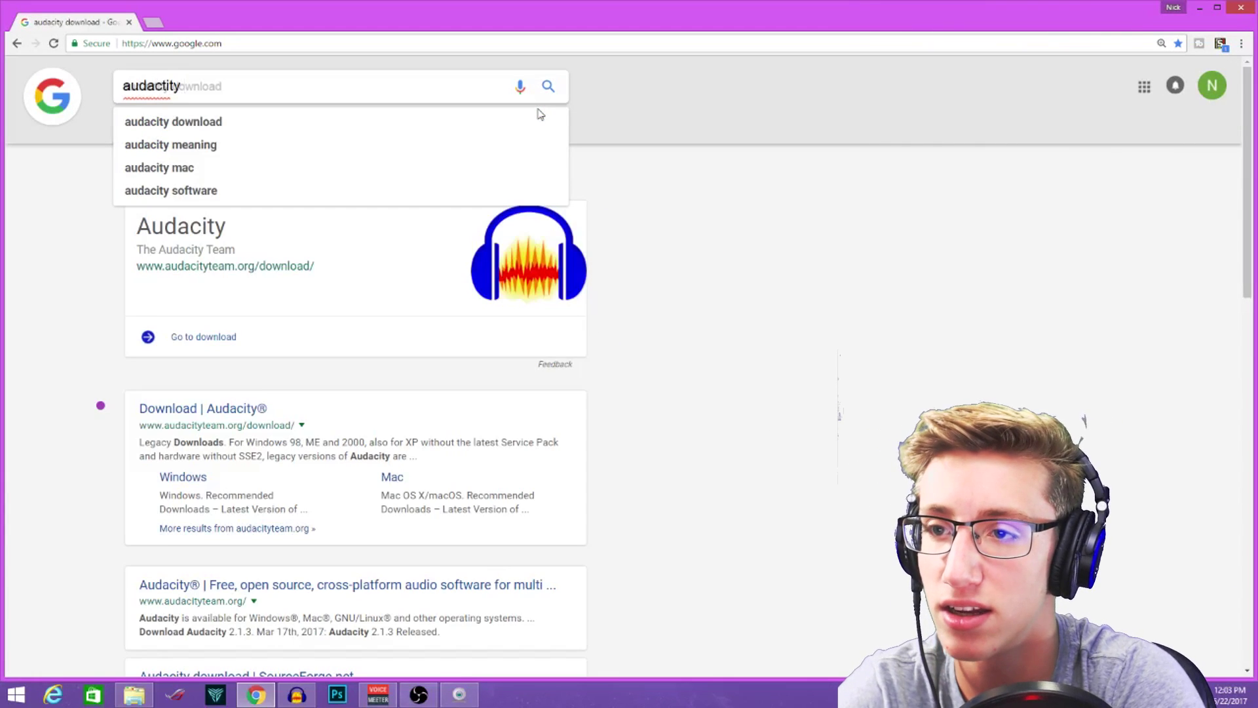
click(370, 120)
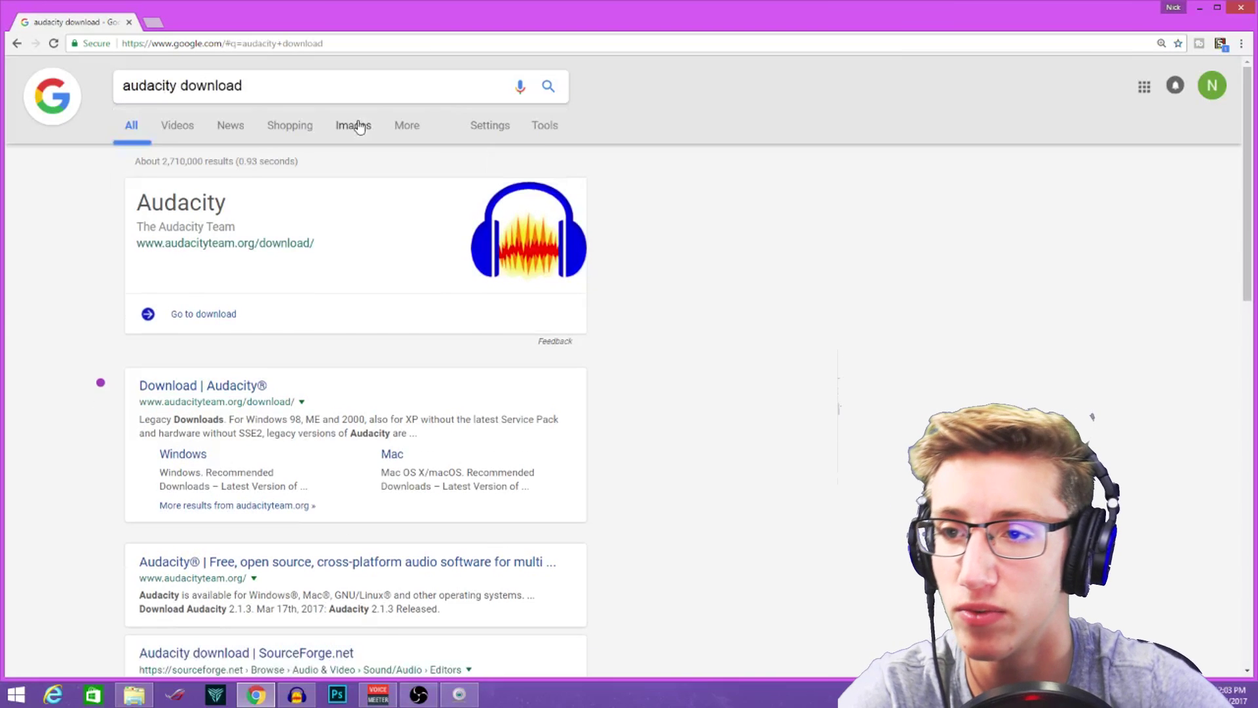
click(191, 312)
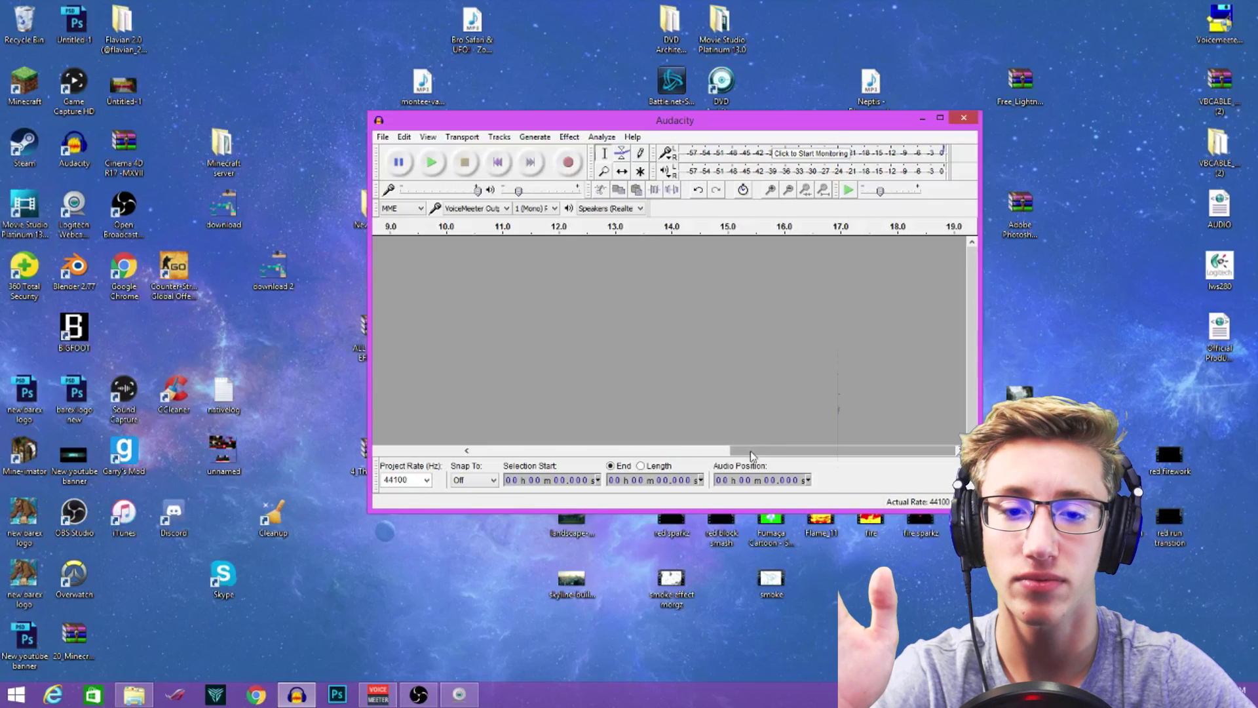
- Maximize the Audacity window and set the recording device to Microphone (Blue Snowball)
drag(744, 456, 486, 450)
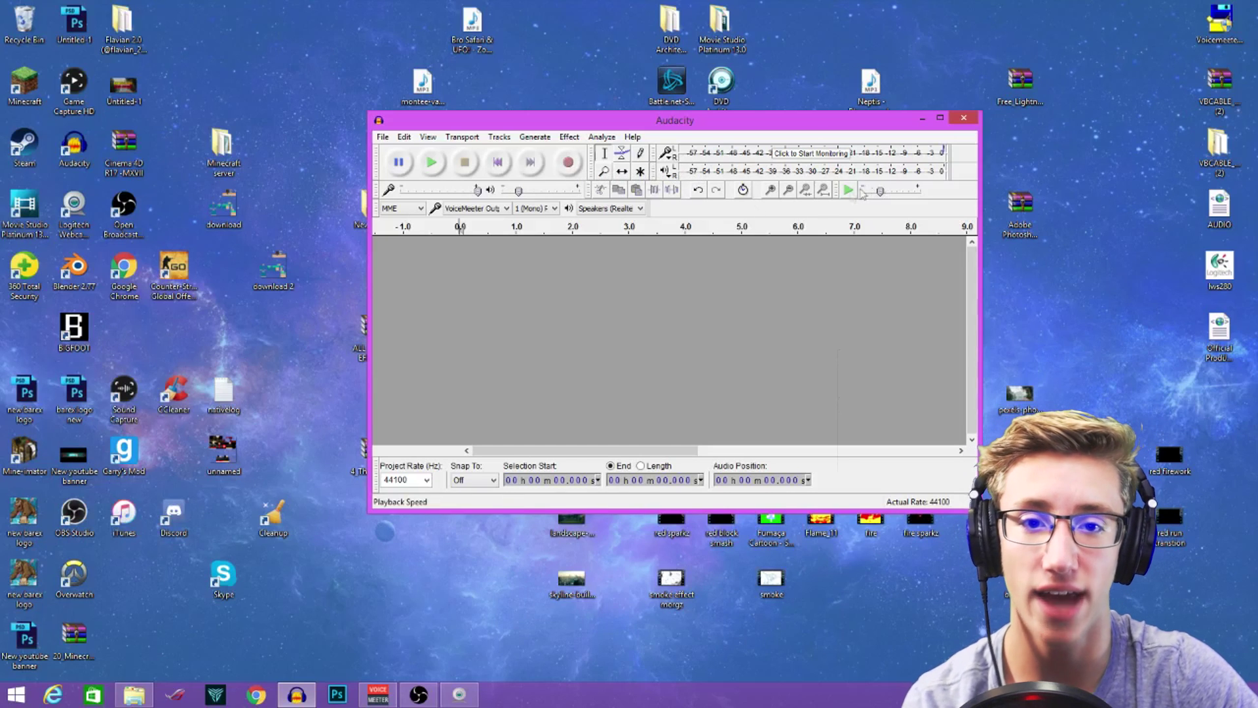
click(940, 118)
click(720, 56)
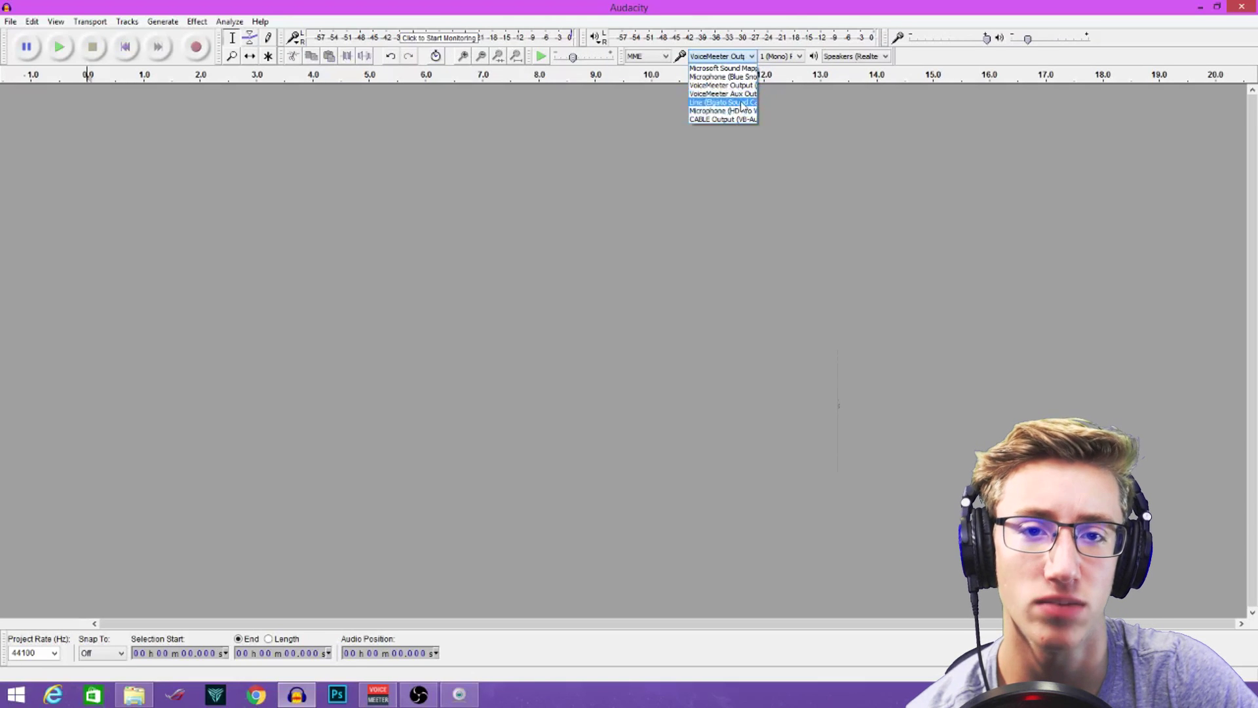
click(721, 77)
- Record a voice sample of about 9 seconds starting with about 5 seconds of silence, and play it back from near its start
click(196, 48)
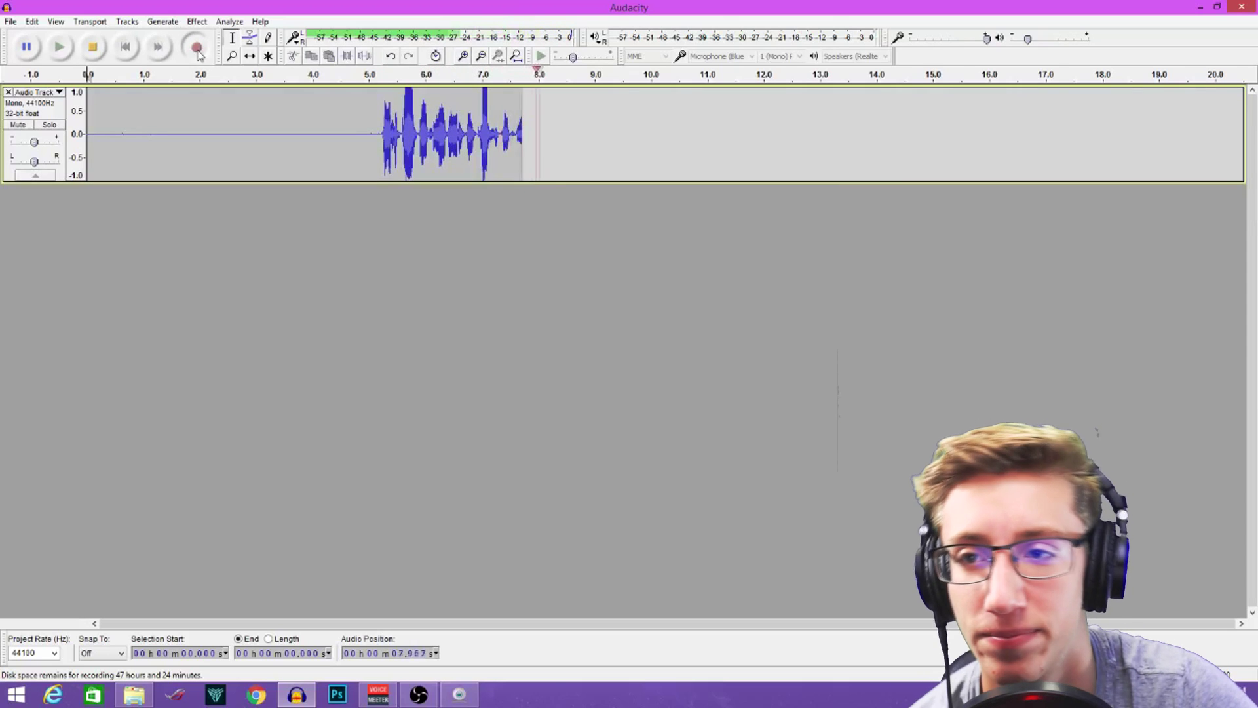
click(95, 53)
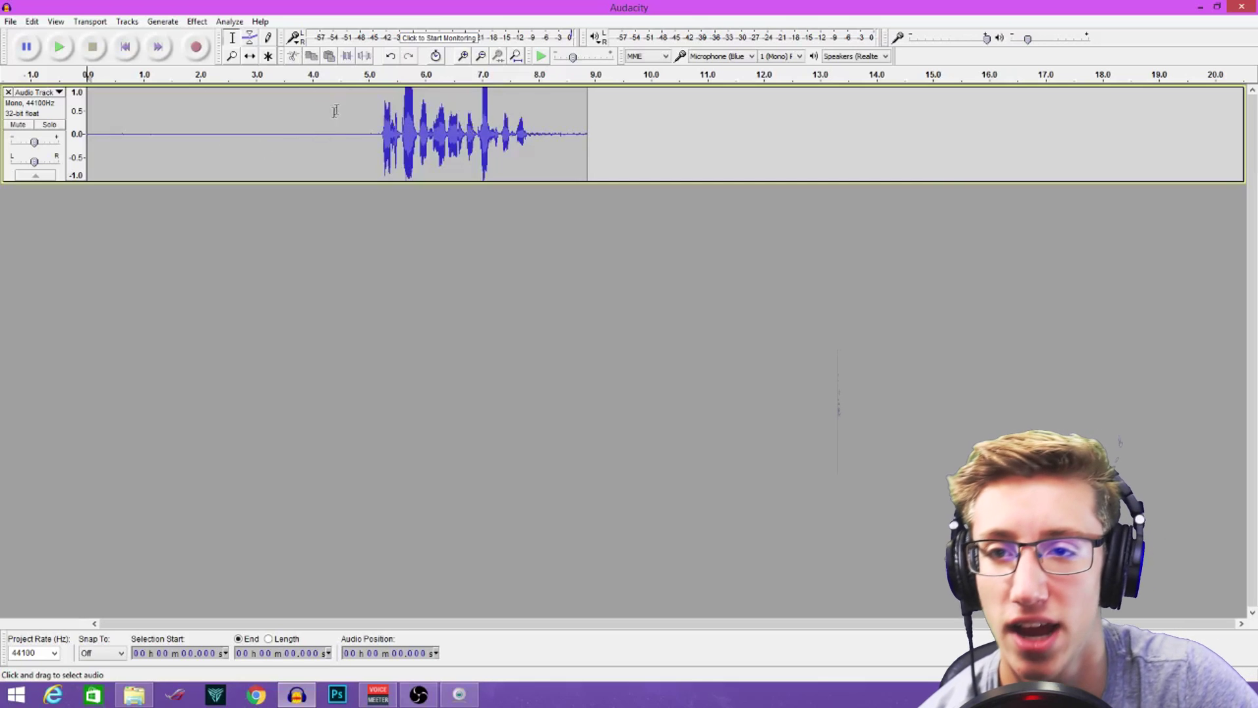
click(108, 125)
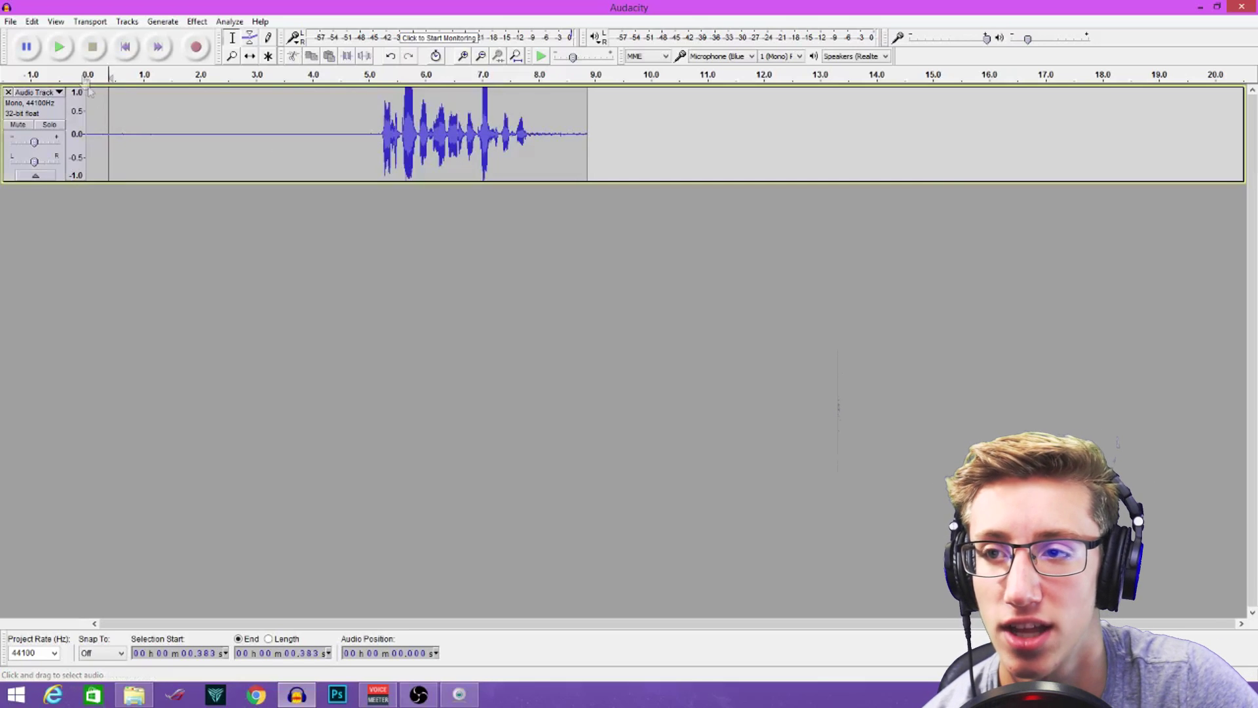
click(62, 54)
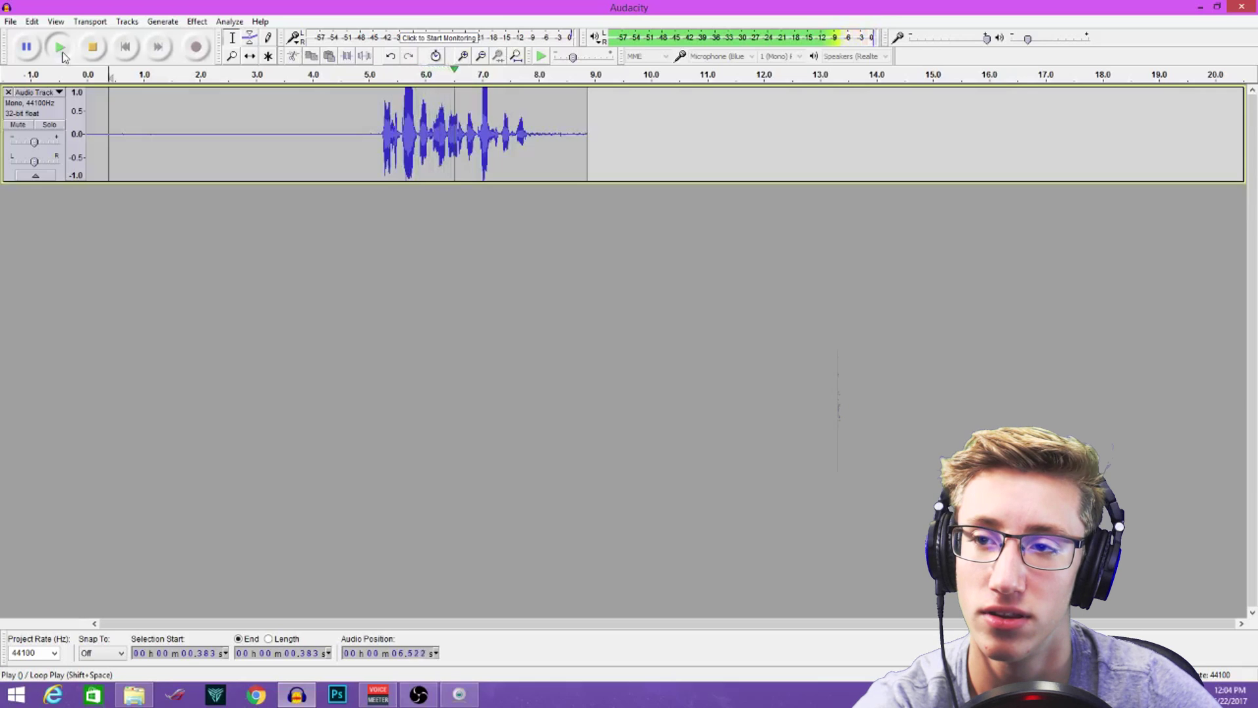
click(92, 56)
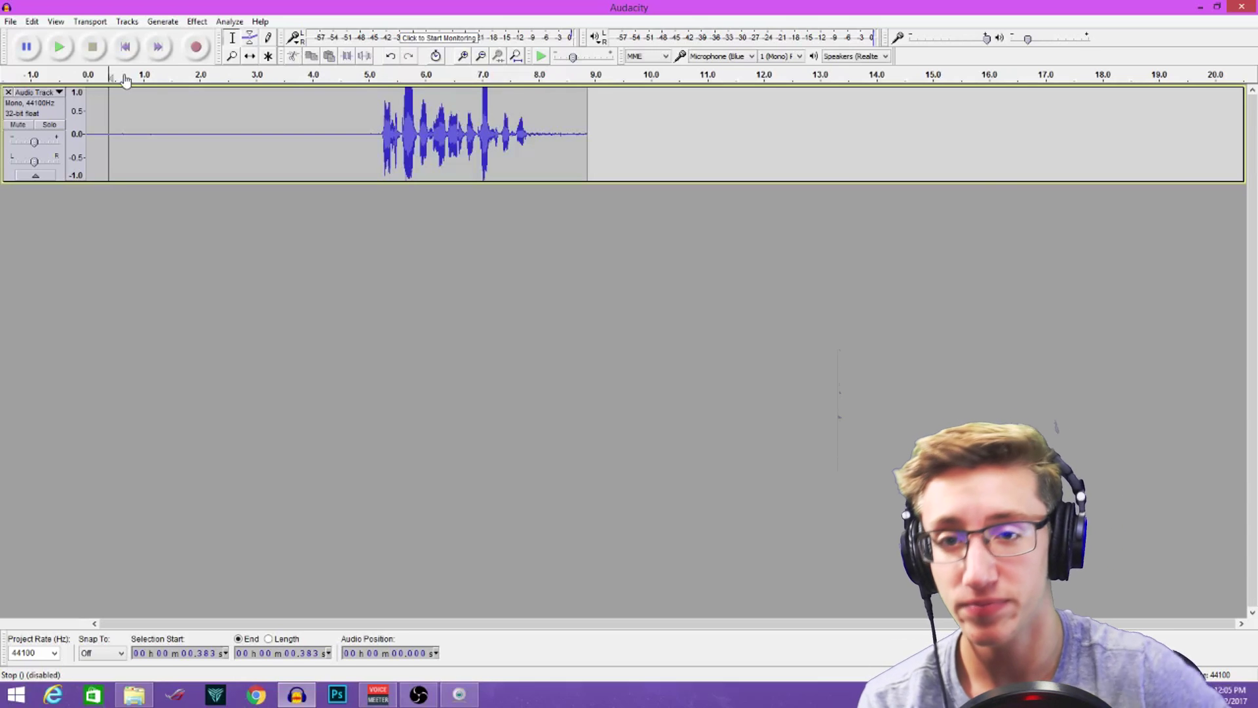
- Select the silent opening of the track from 0 to about 5.1 s and capture it as the Noise Reduction profile
click(377, 134)
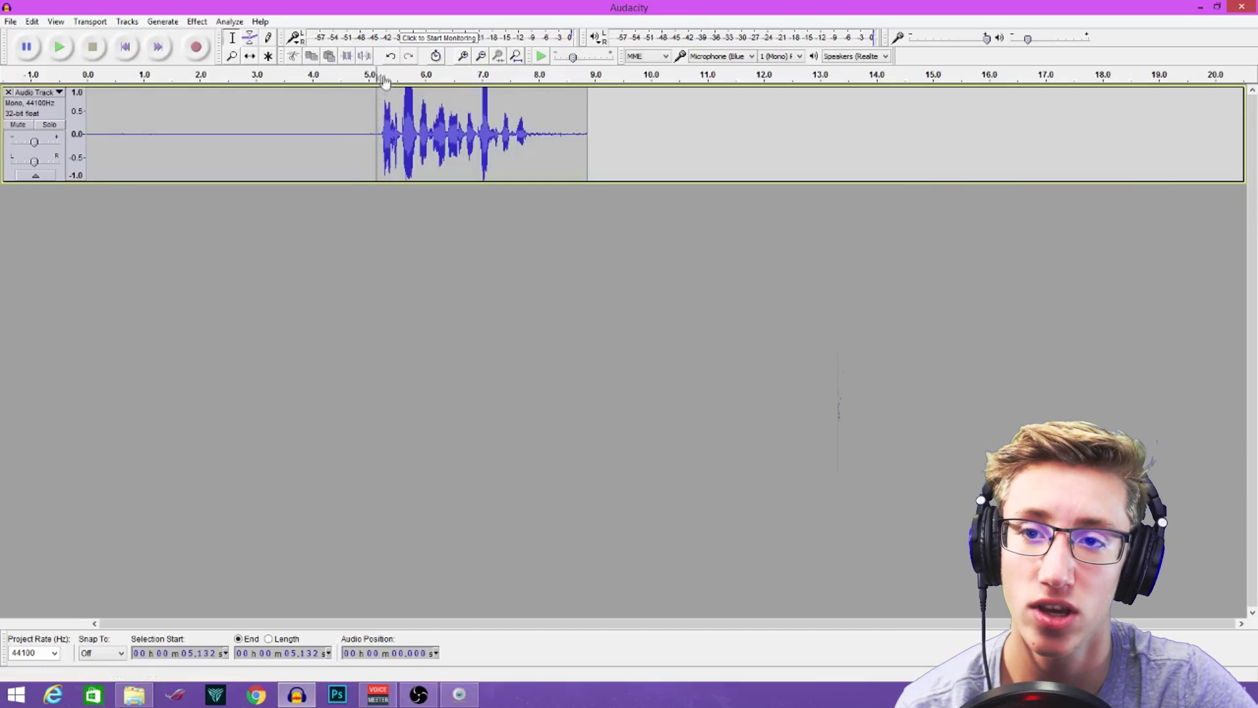
drag(365, 138, 75, 122)
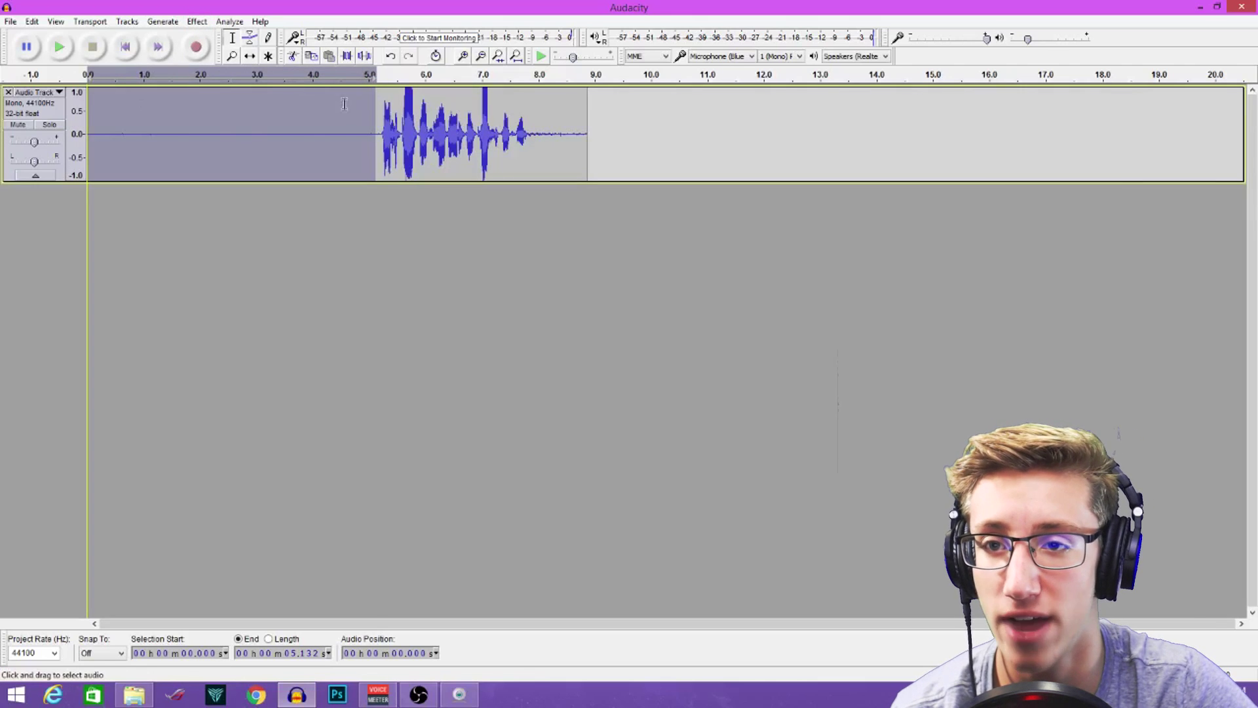
click(196, 21)
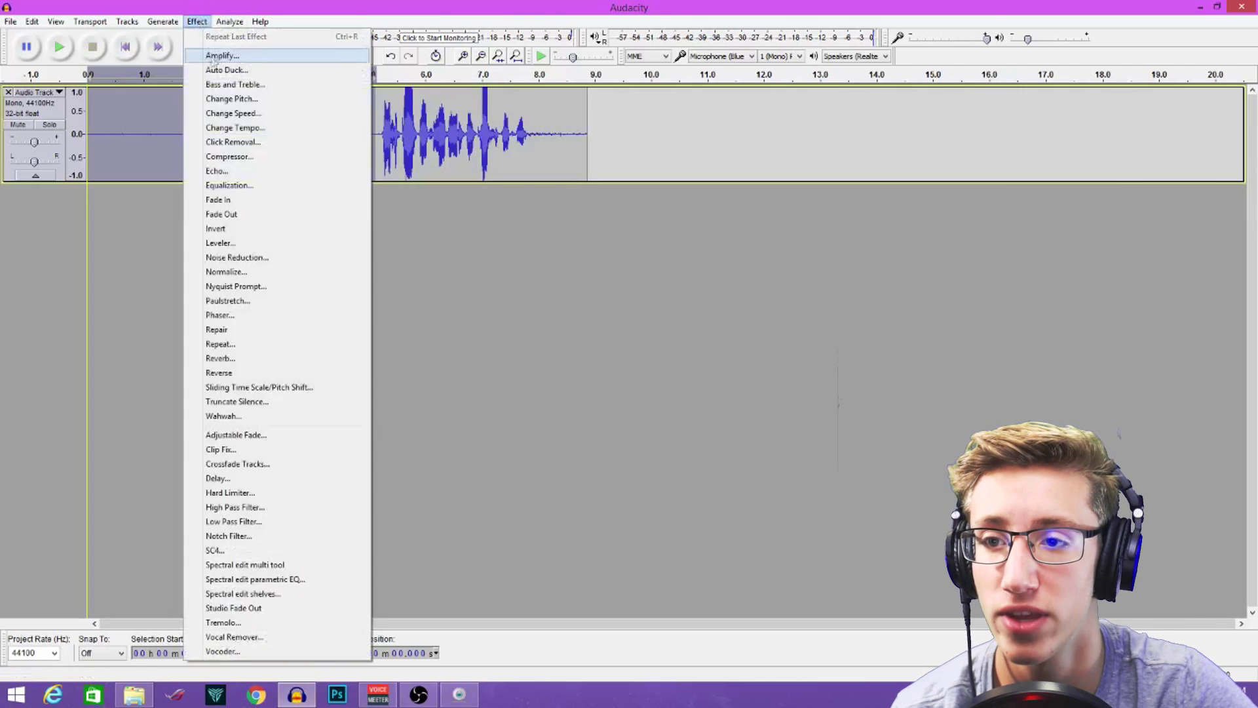
click(249, 257)
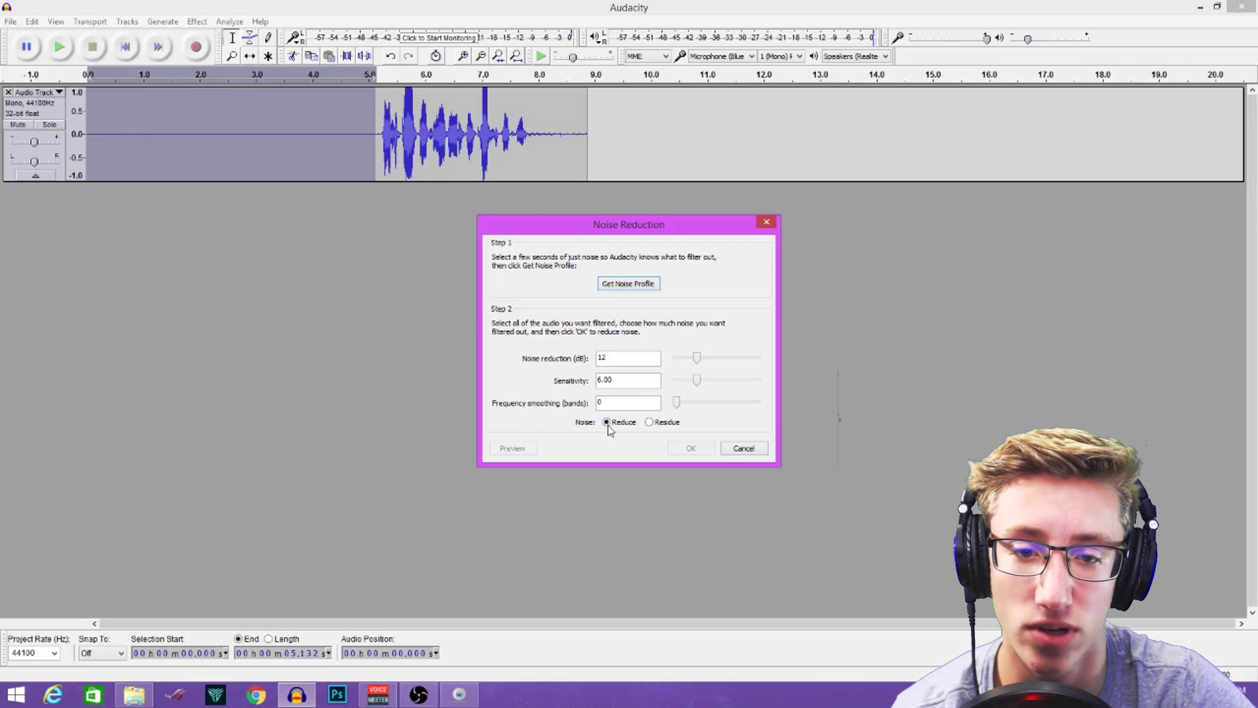
click(614, 285)
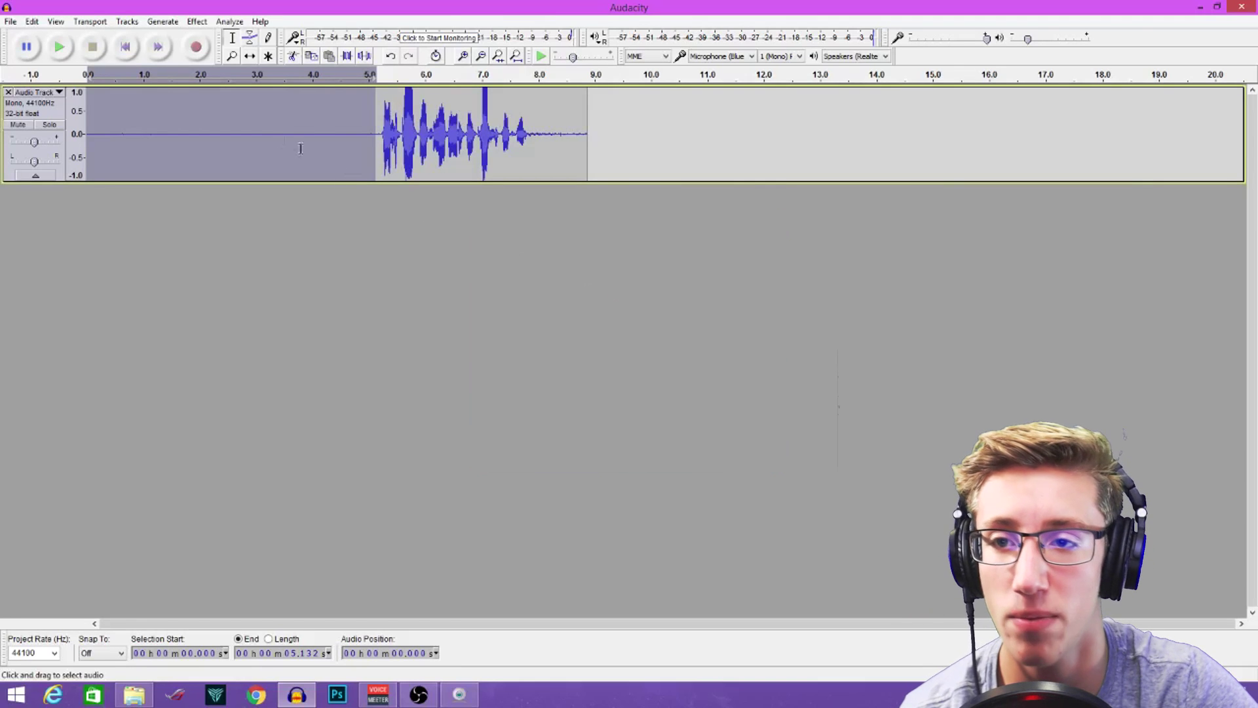
- Select the entire audio clip and apply Noise Reduction to it with the captured noise profile
double_click(249, 128)
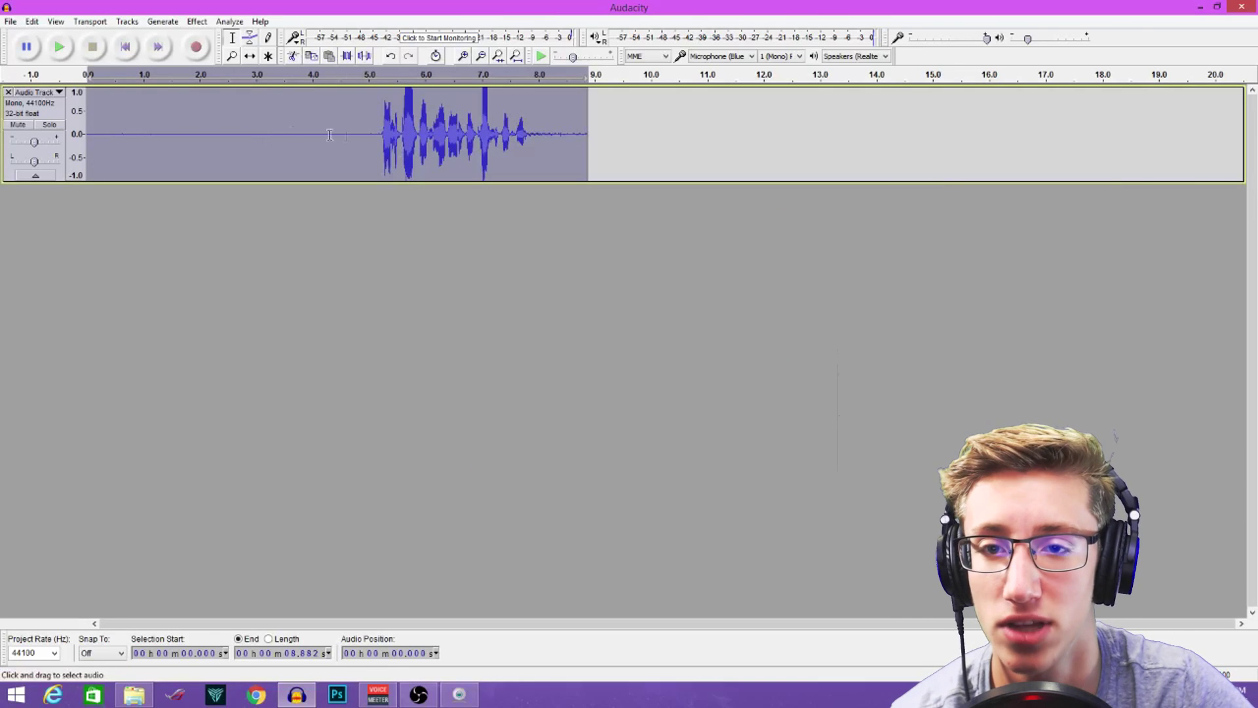
click(197, 21)
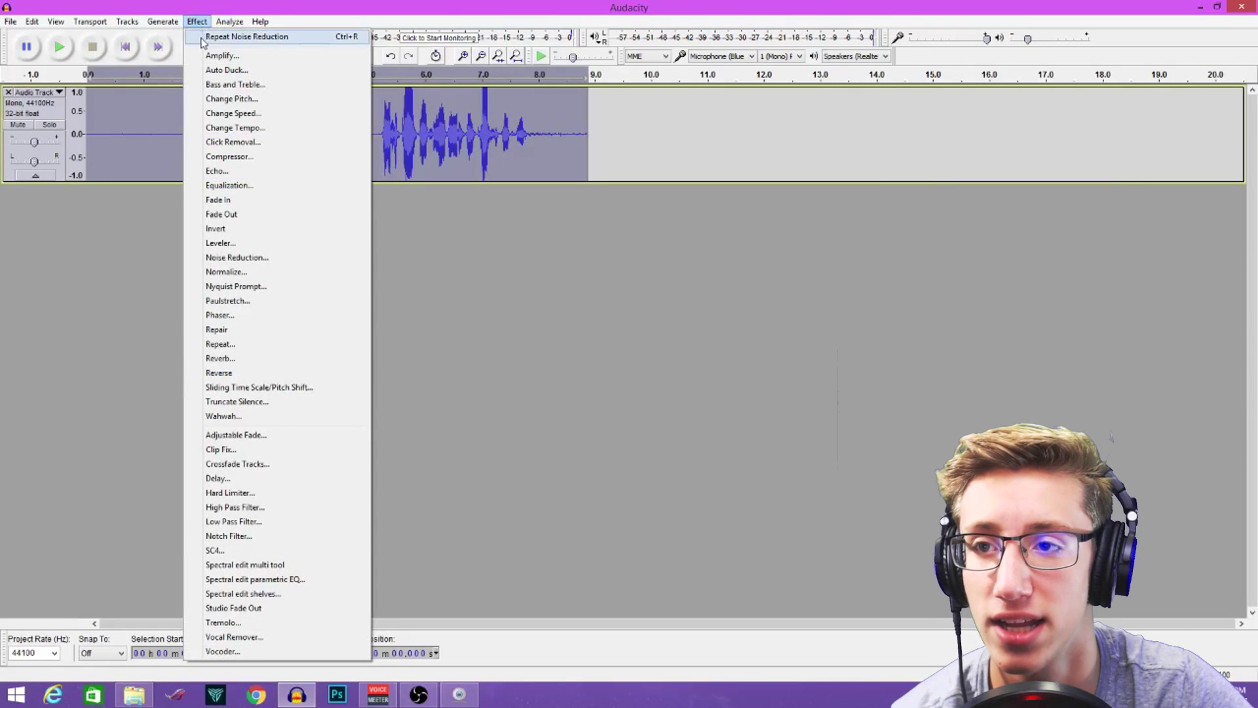
click(295, 41)
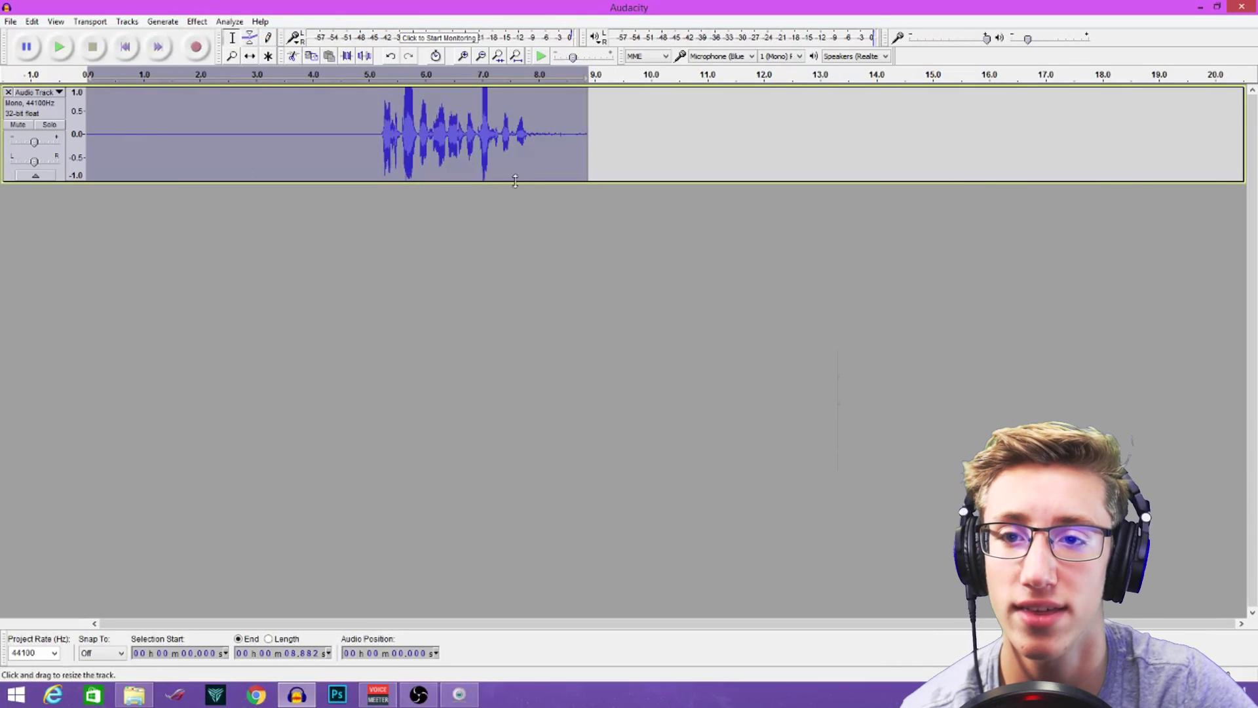
- Examine the silent parts of the noise-reduced track and play it from about 4.8 s to hear the speech
drag(124, 126, 362, 149)
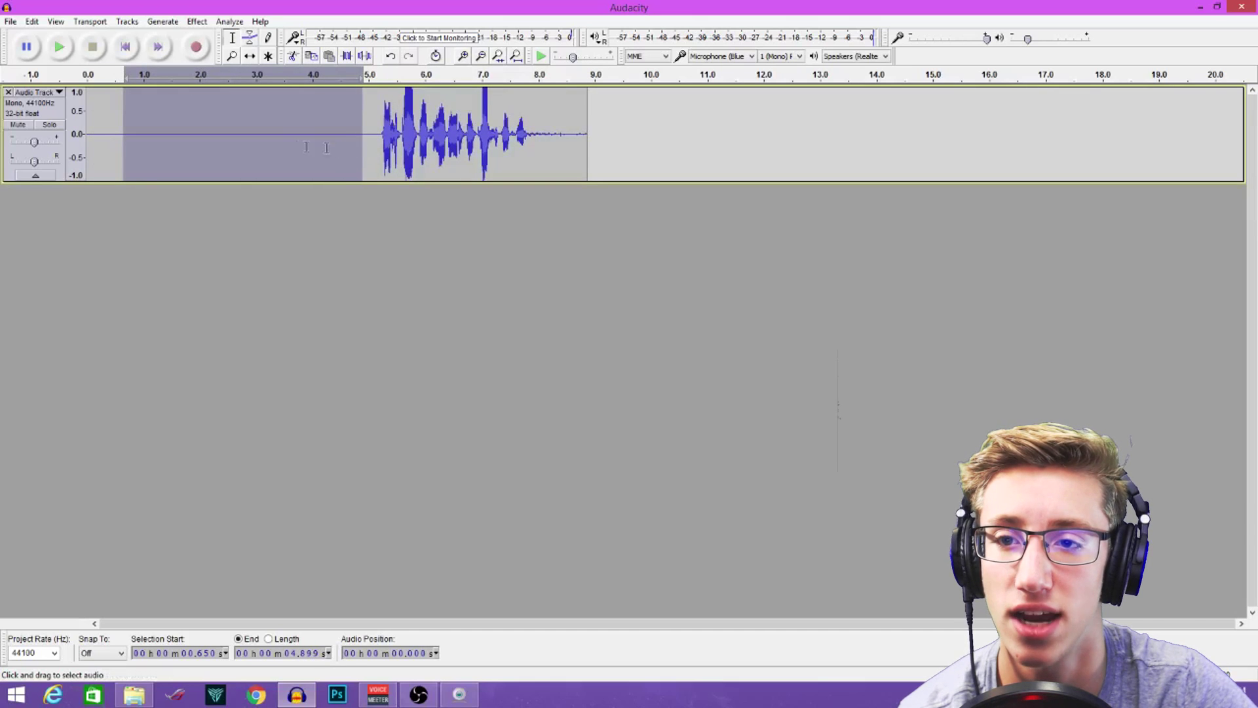
click(263, 144)
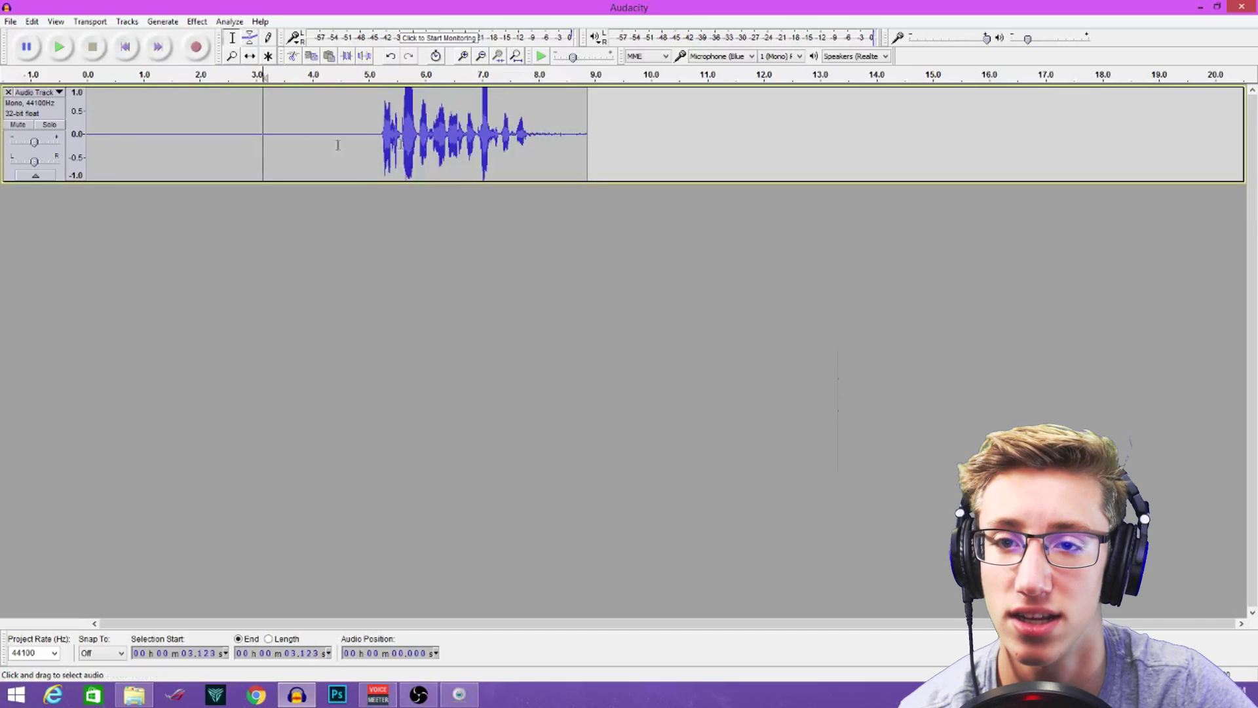
click(533, 134)
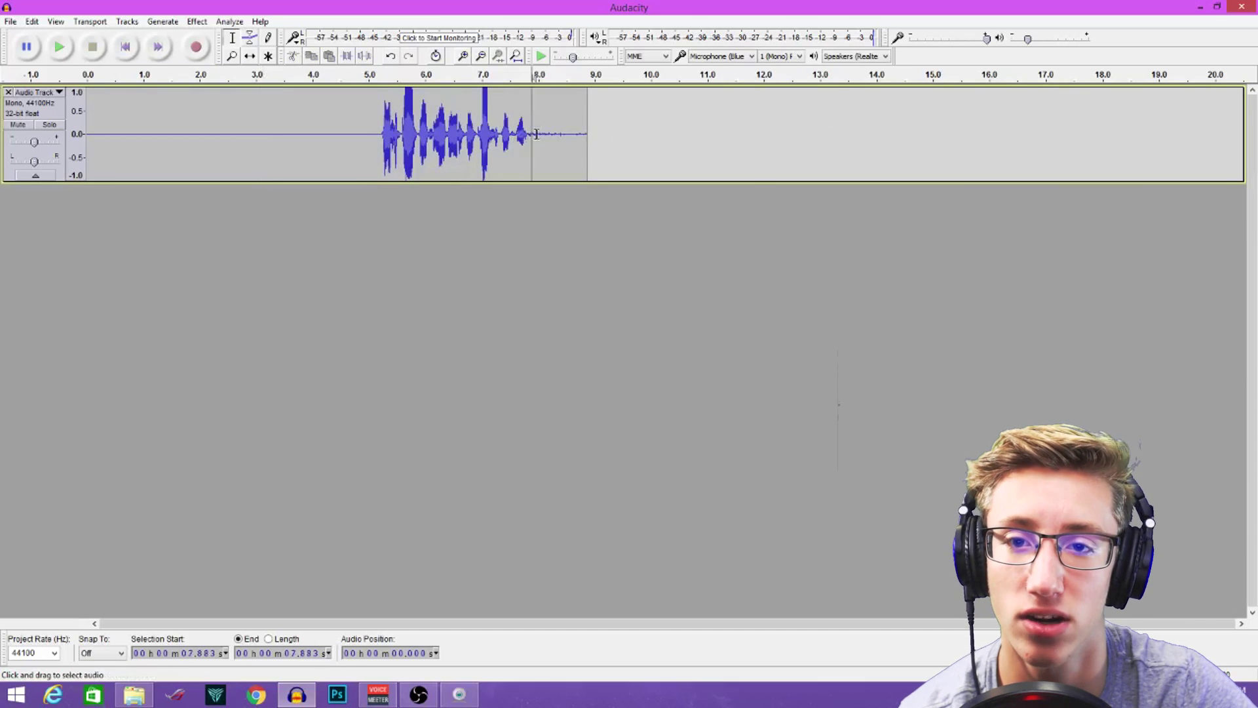
click(355, 139)
click(68, 53)
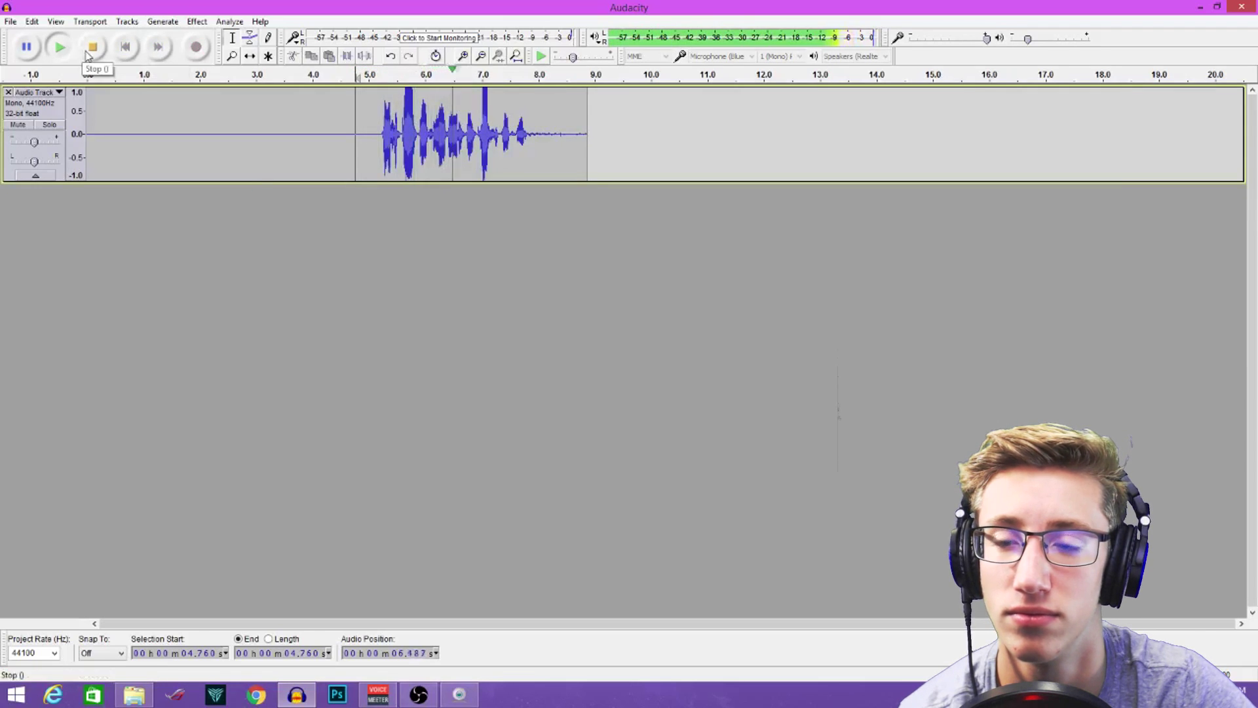
click(87, 52)
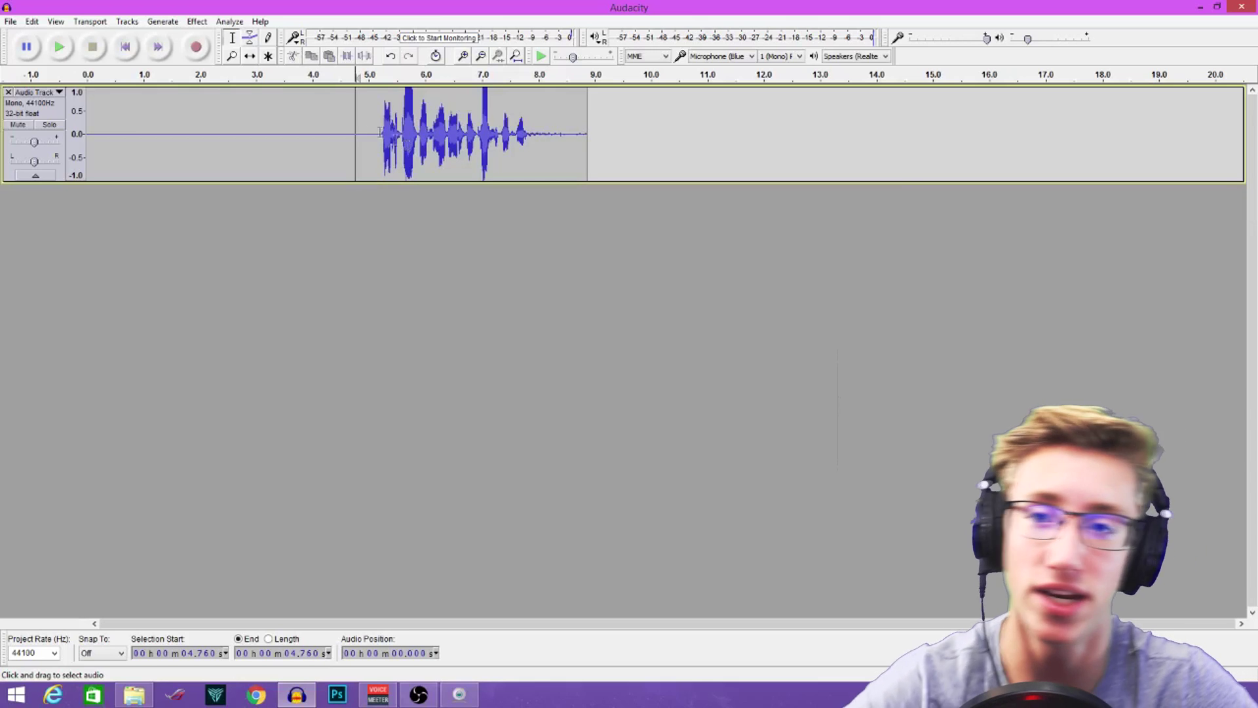
- Apply the Compressor to the entire track with threshold -18 dB, noise floor -40 dB, ratio 2:1, attack 0.20 s, release 1.0 s and make-up gain on
click(153, 121)
key(ctrl+a)
click(197, 22)
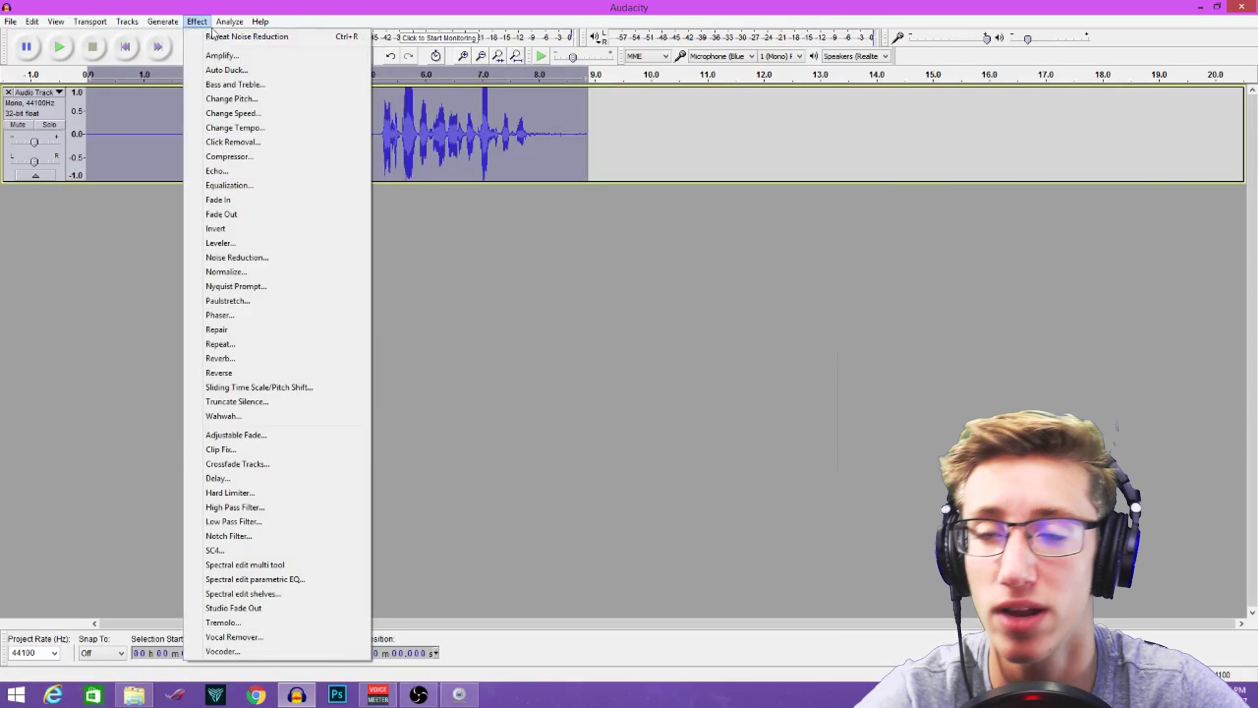
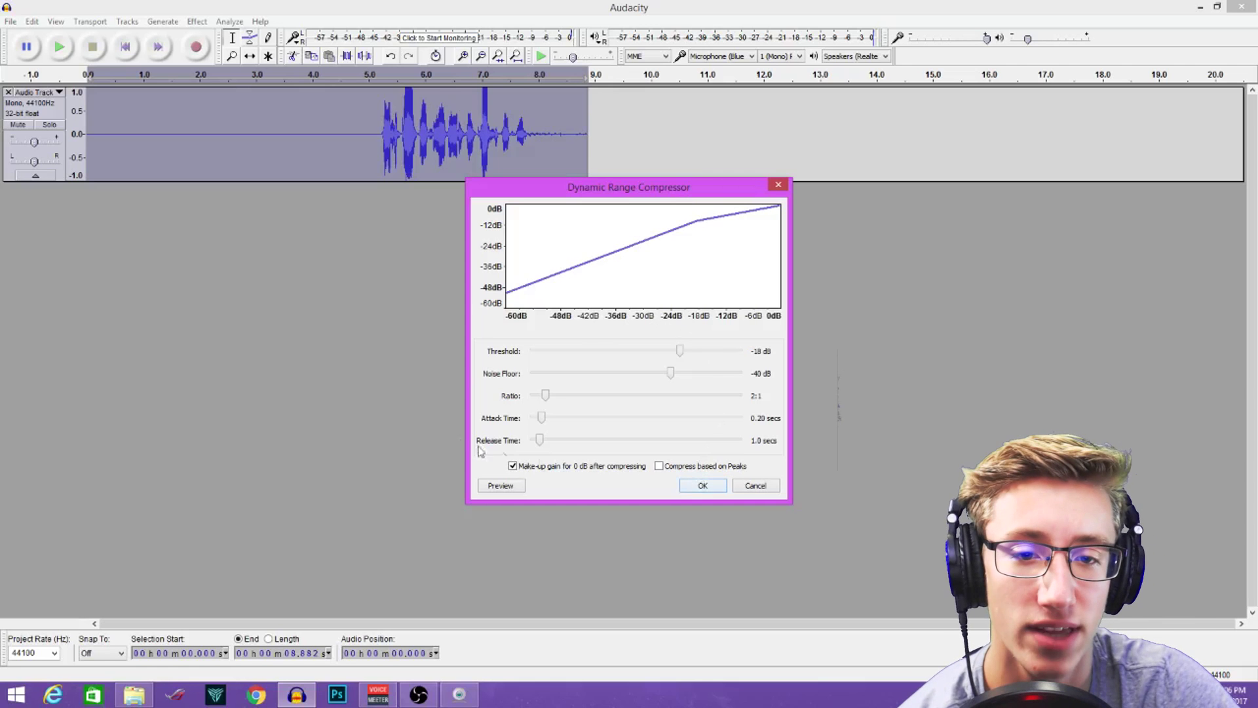
click(702, 485)
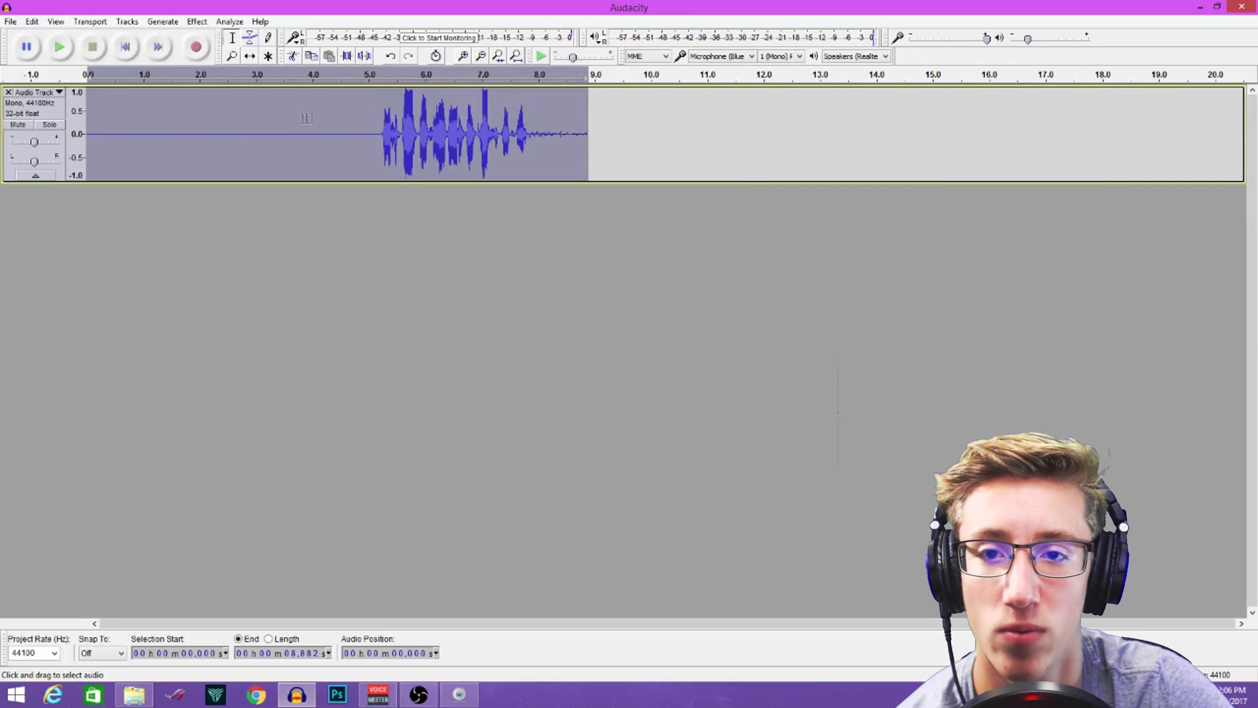
- Apply Equalization to the entire track with the Bass Boost curve
click(198, 22)
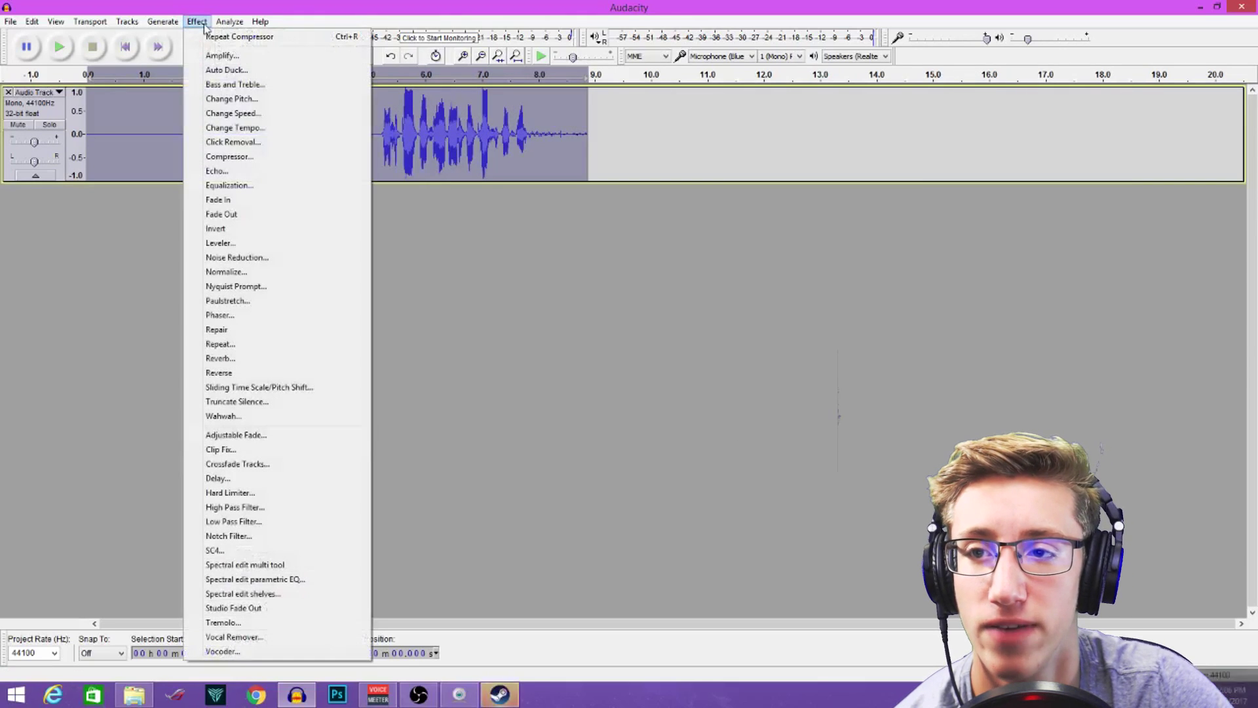
click(296, 186)
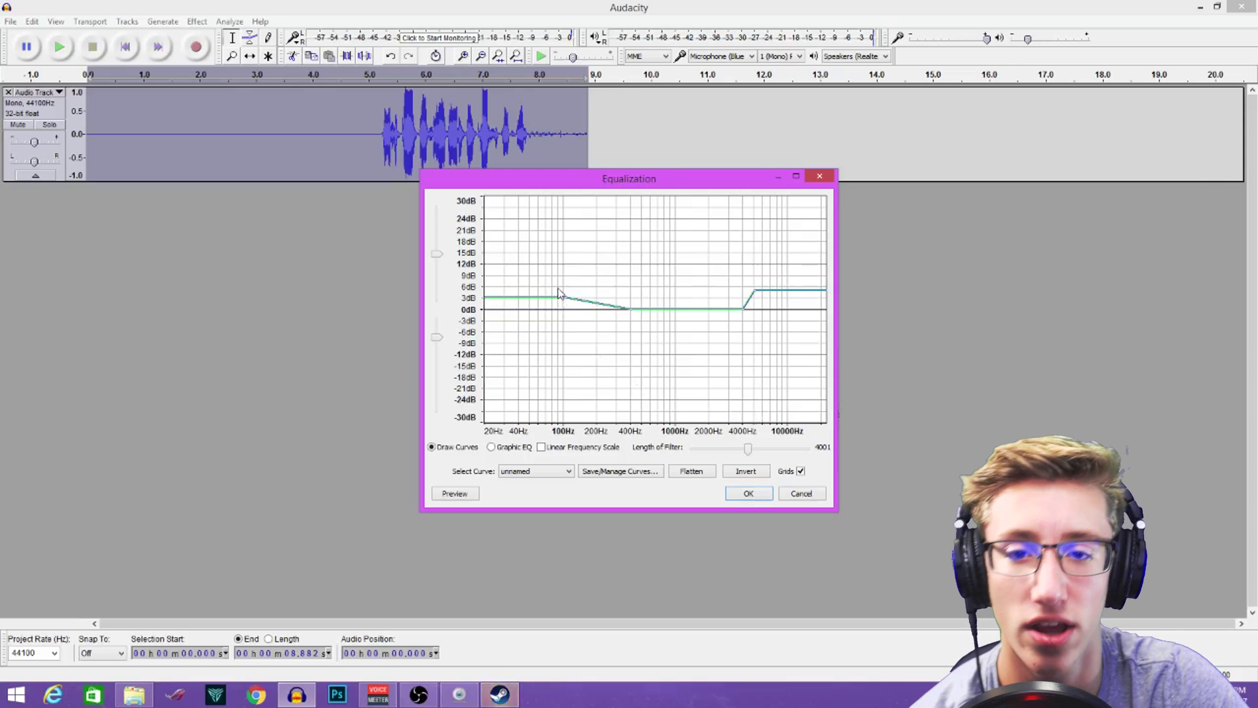
click(532, 472)
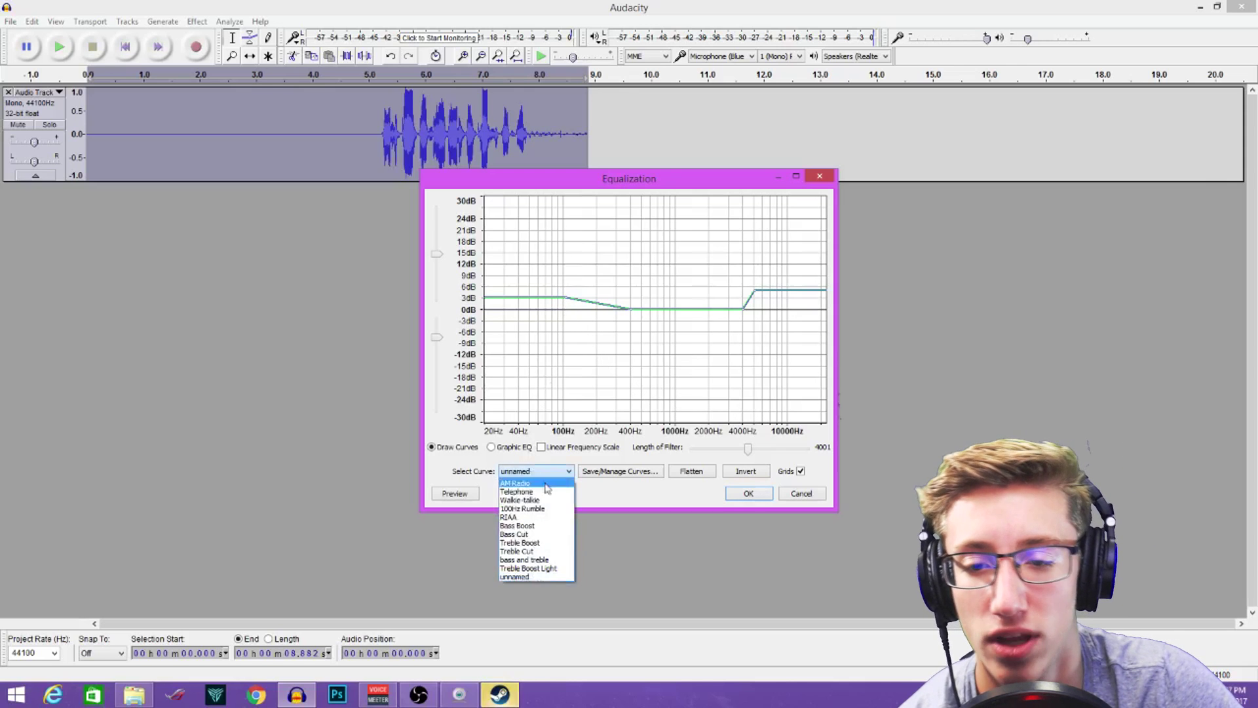
click(547, 529)
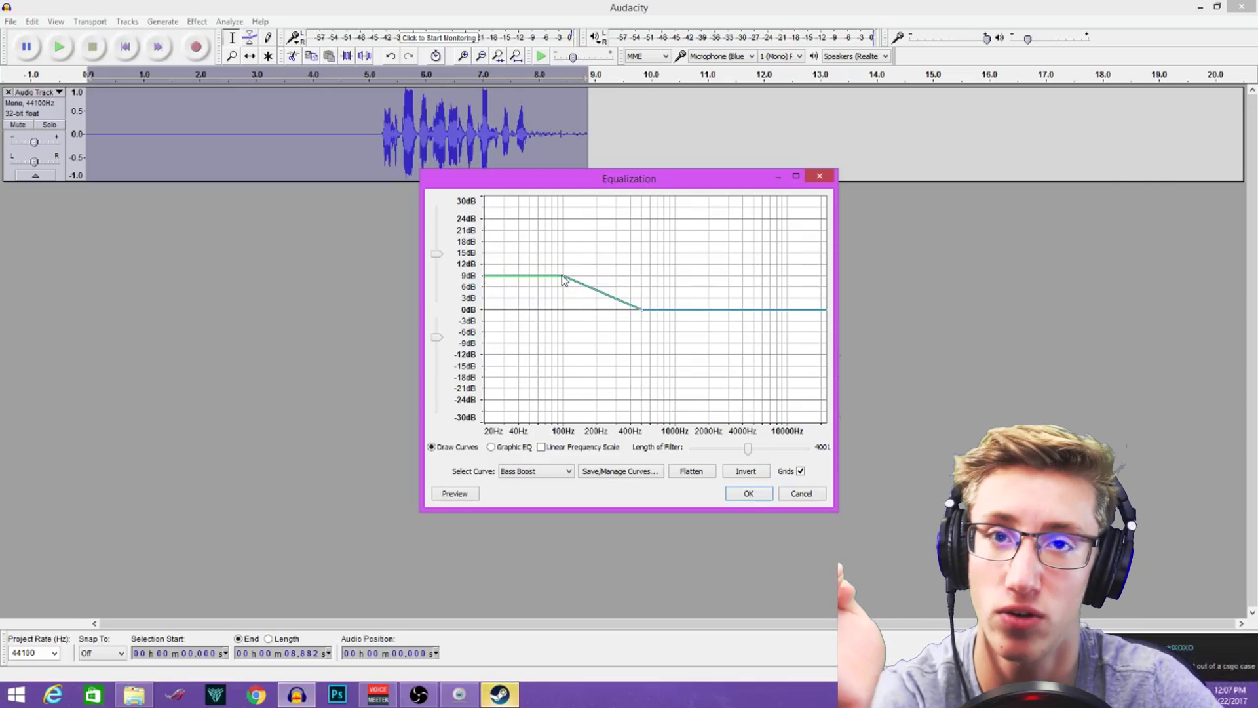
click(534, 473)
click(561, 478)
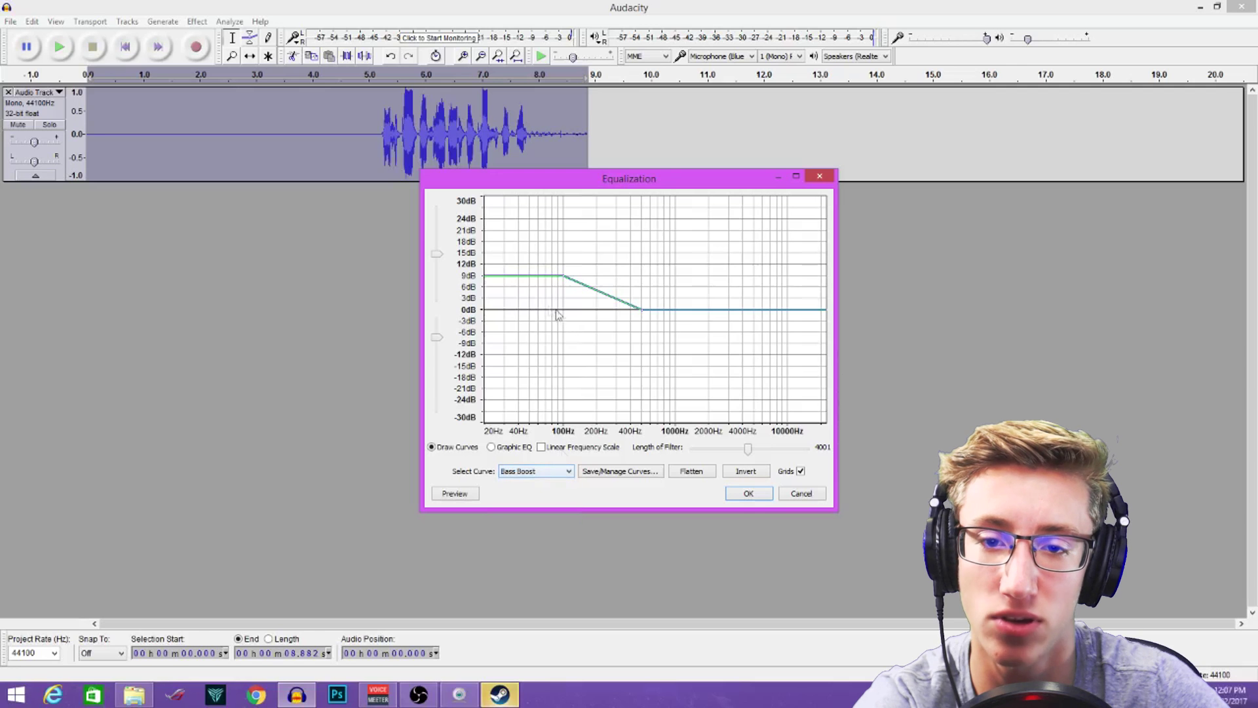
click(748, 493)
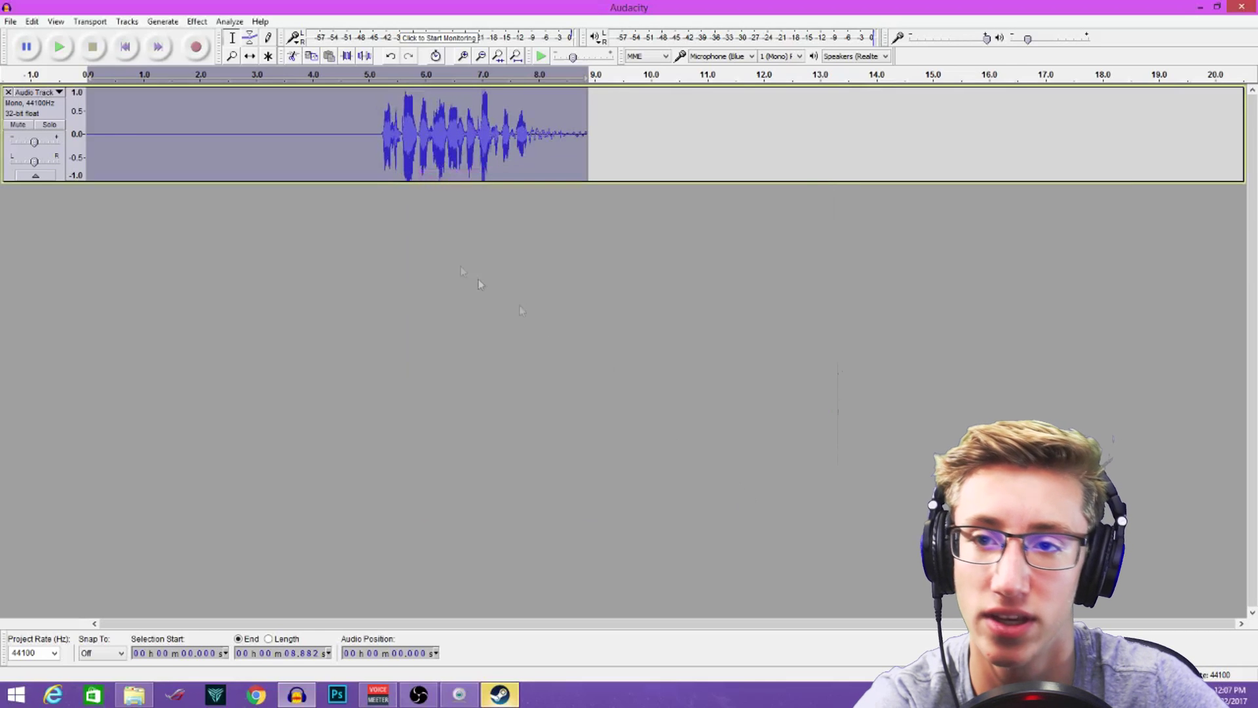
- Apply a second Equalization pass to the entire track with the Treble Boost curve
click(198, 23)
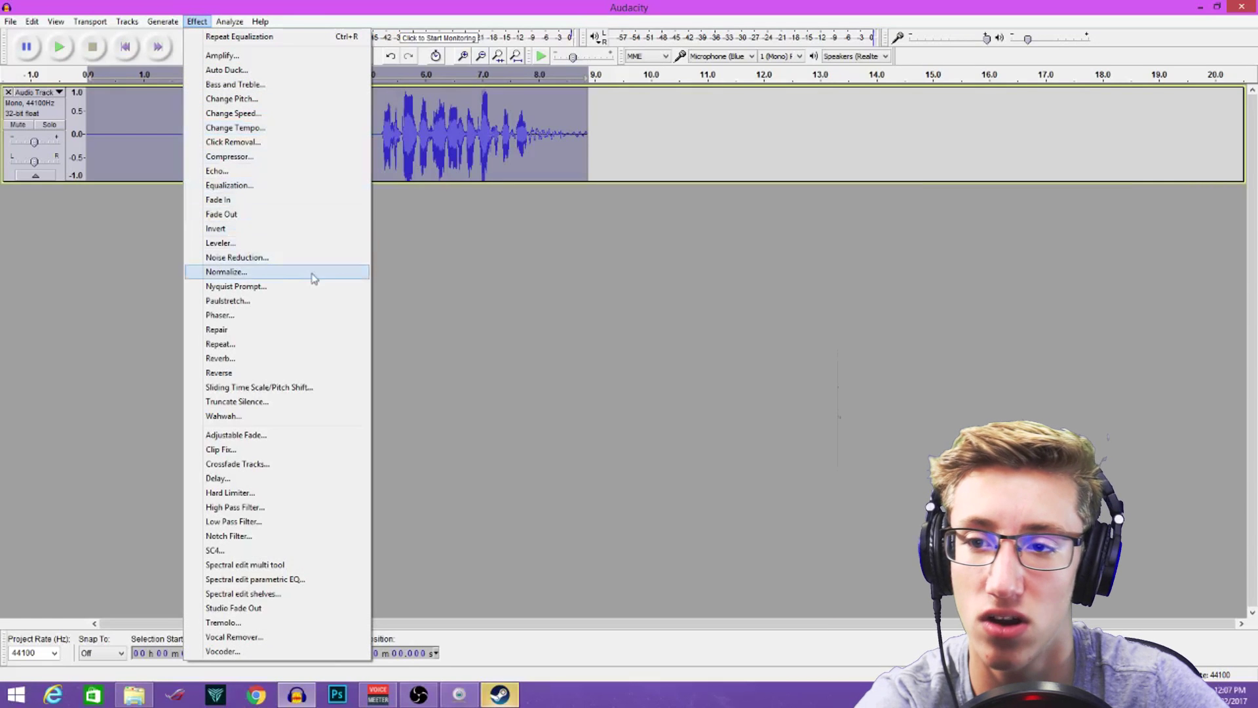
click(312, 187)
click(523, 472)
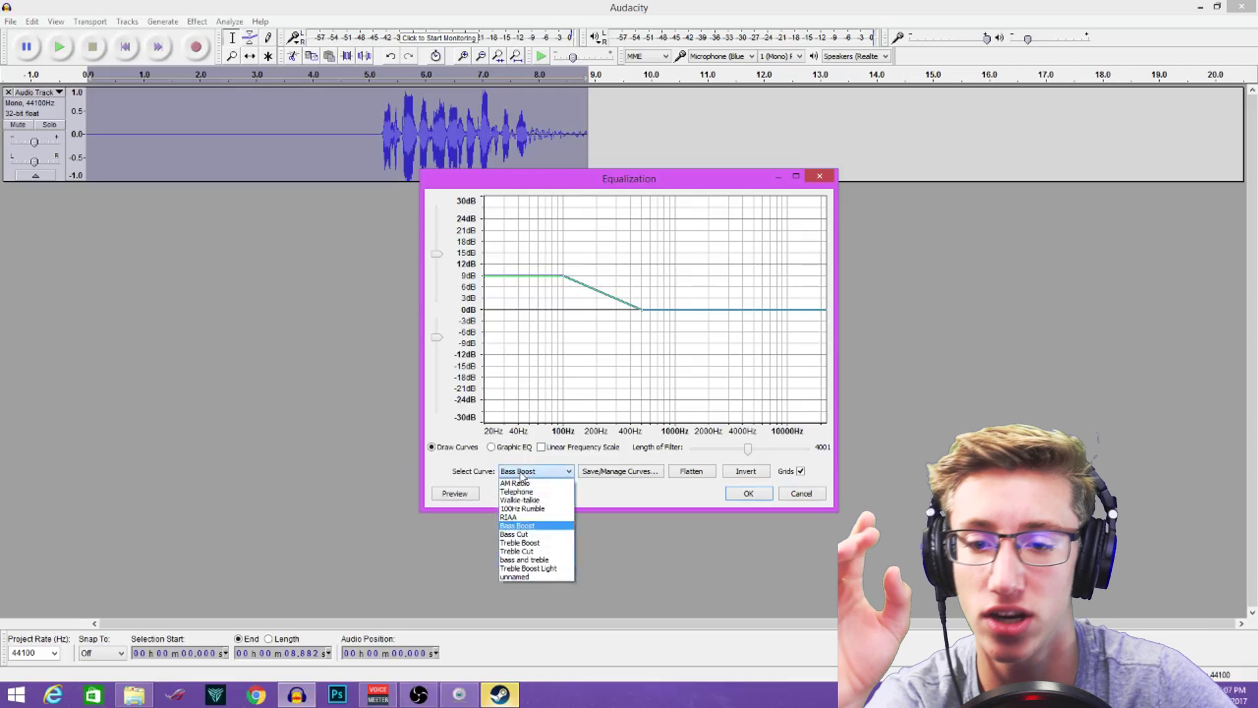
click(519, 543)
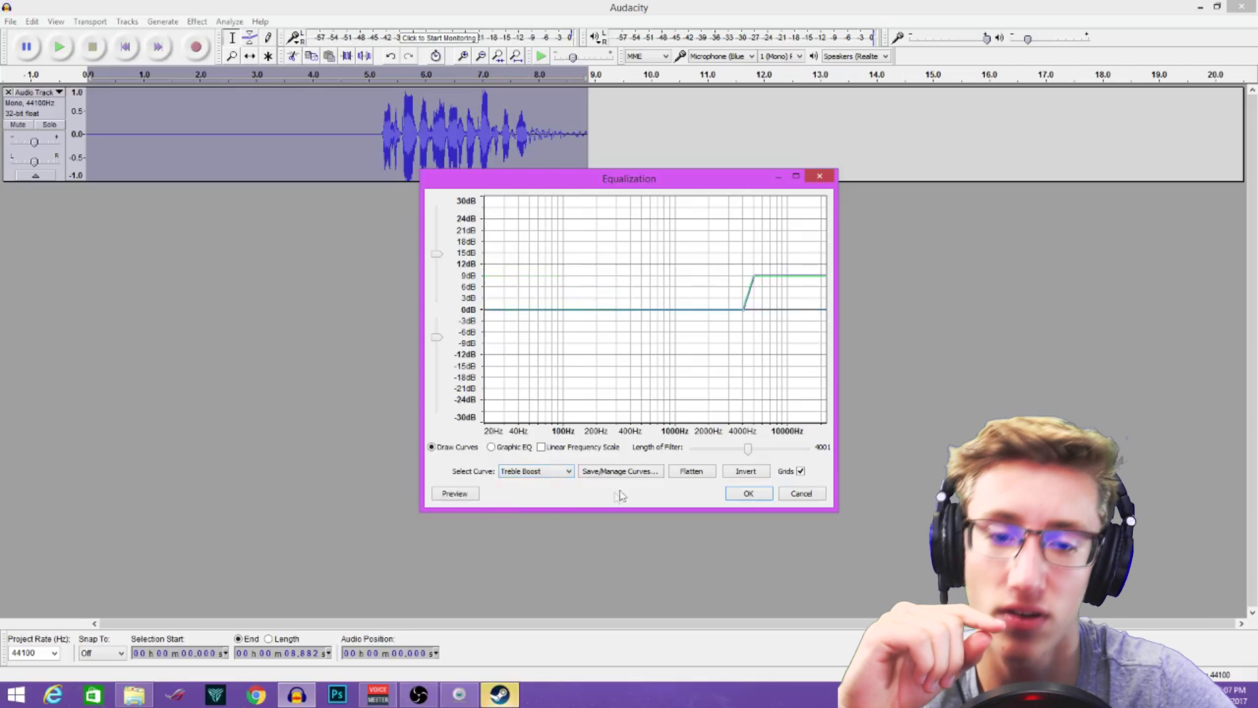
click(748, 495)
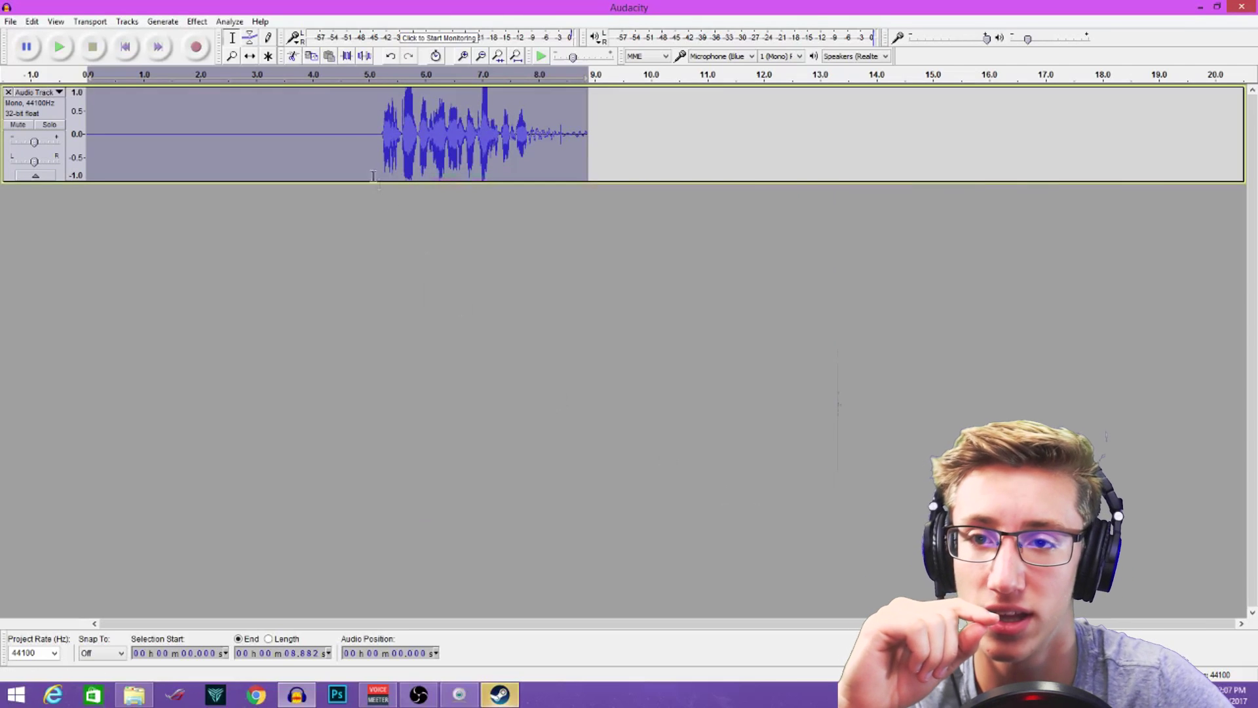
- Normalize the entire track to a maximum amplitude of -1.0 dB with DC offset removal on
click(206, 25)
click(305, 274)
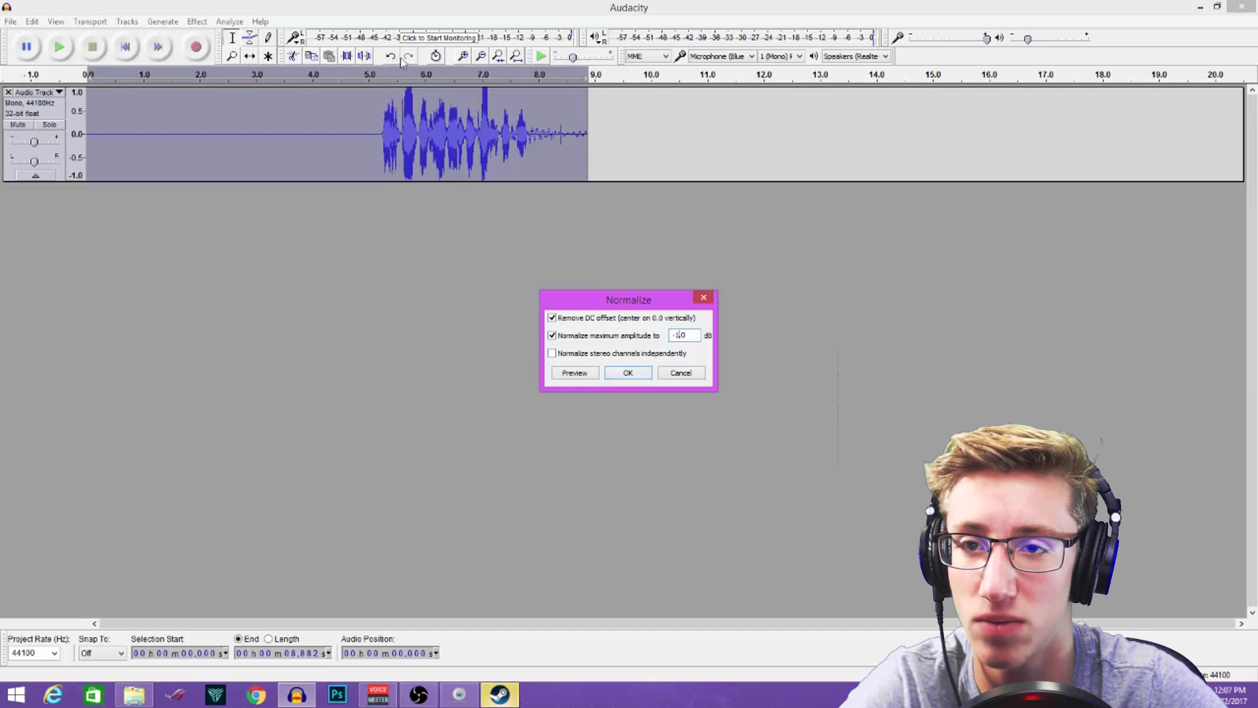
click(633, 377)
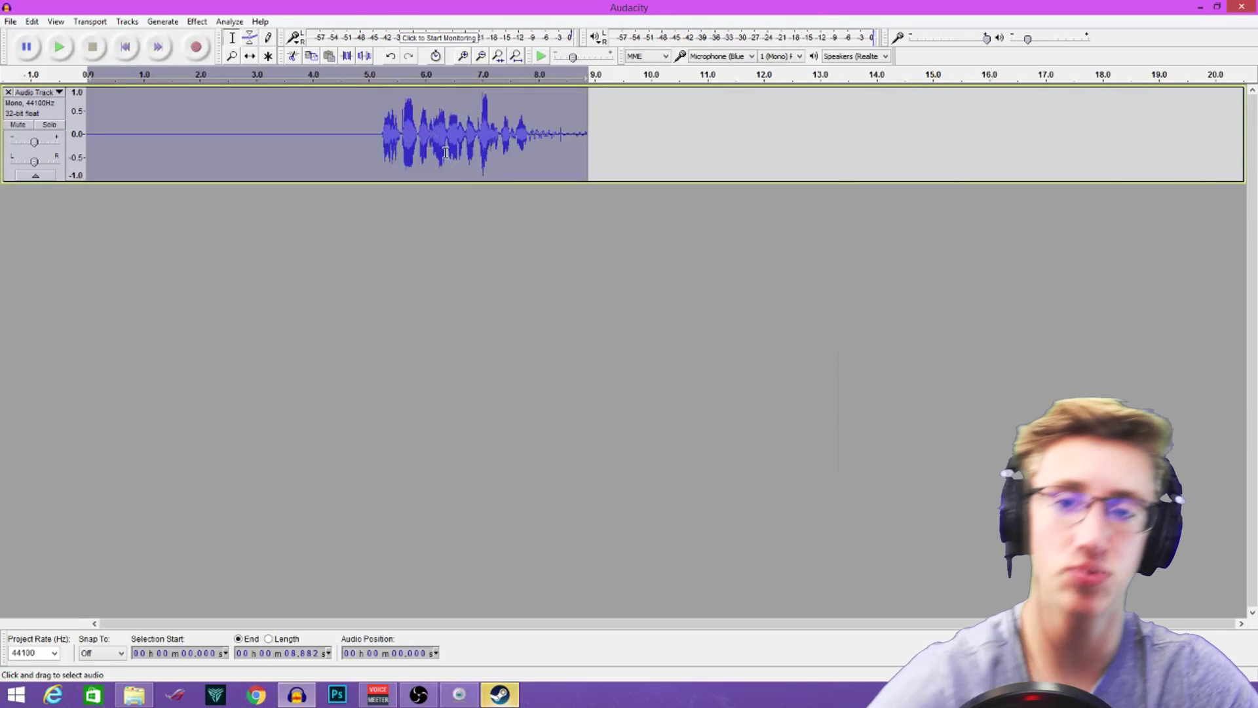
- Apply the Hard Limiter to the entire track with dB limit -3.00, wet level 1.000 and residue level 0.000
click(198, 21)
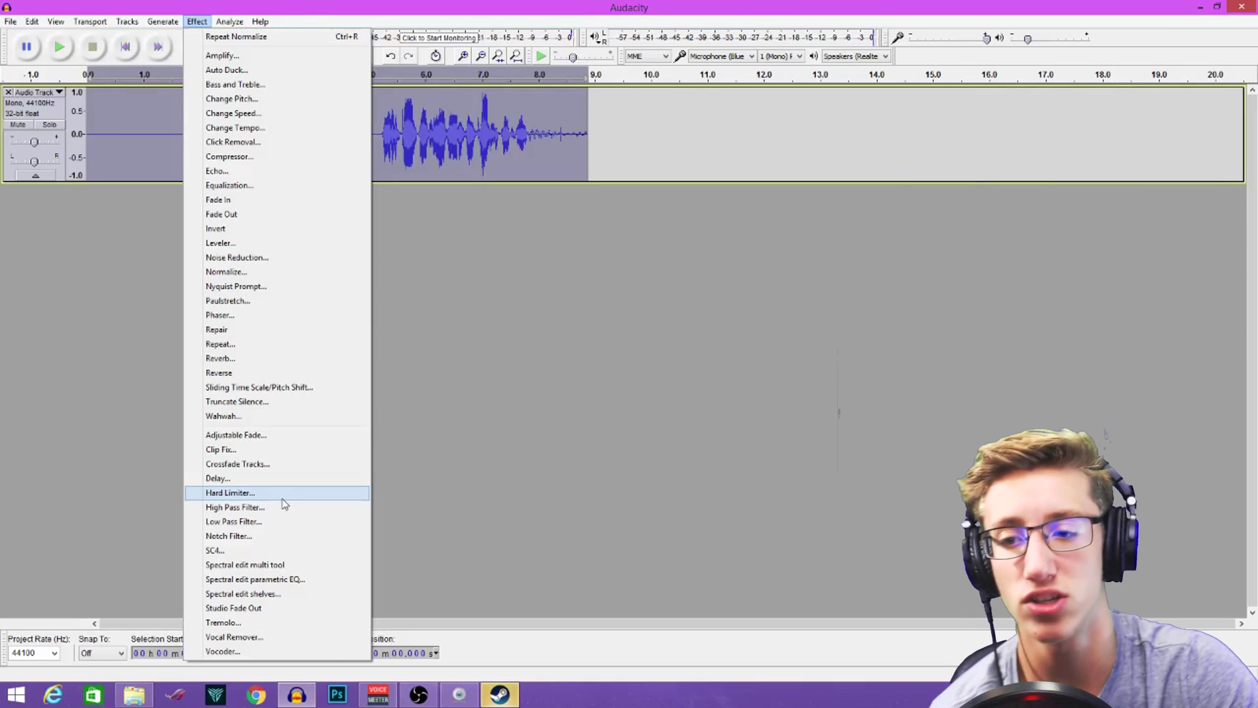
click(280, 498)
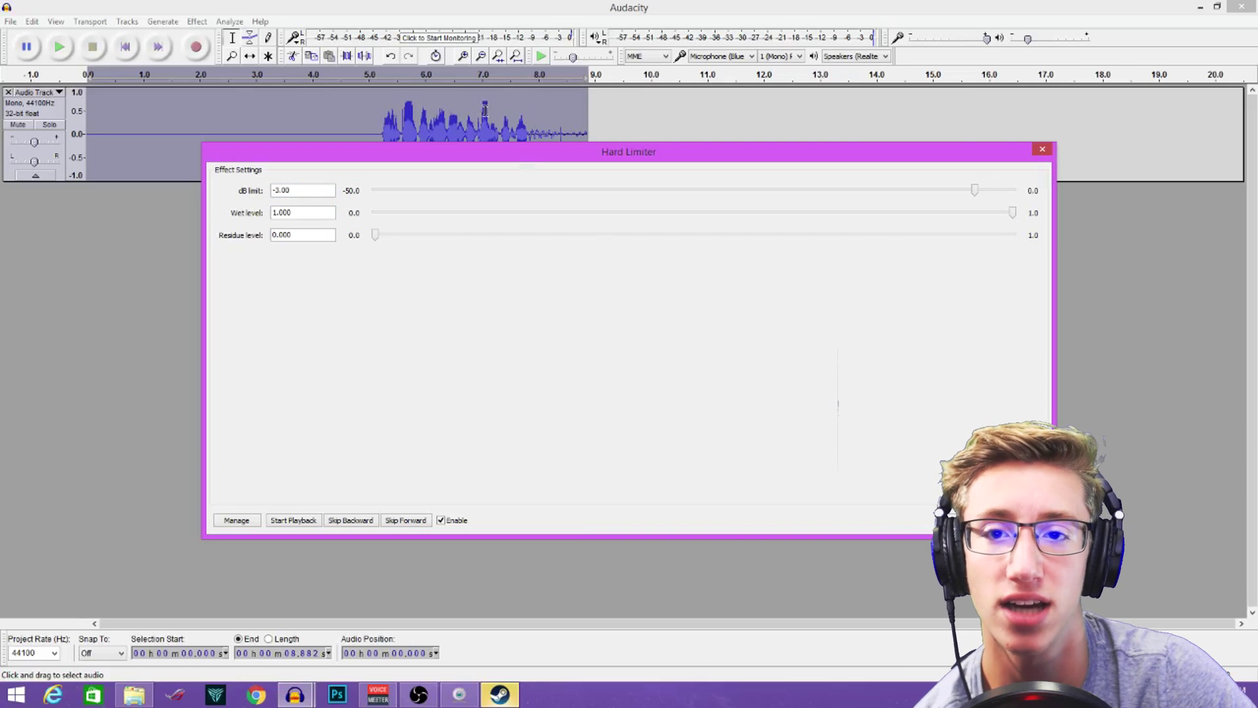
key(Return)
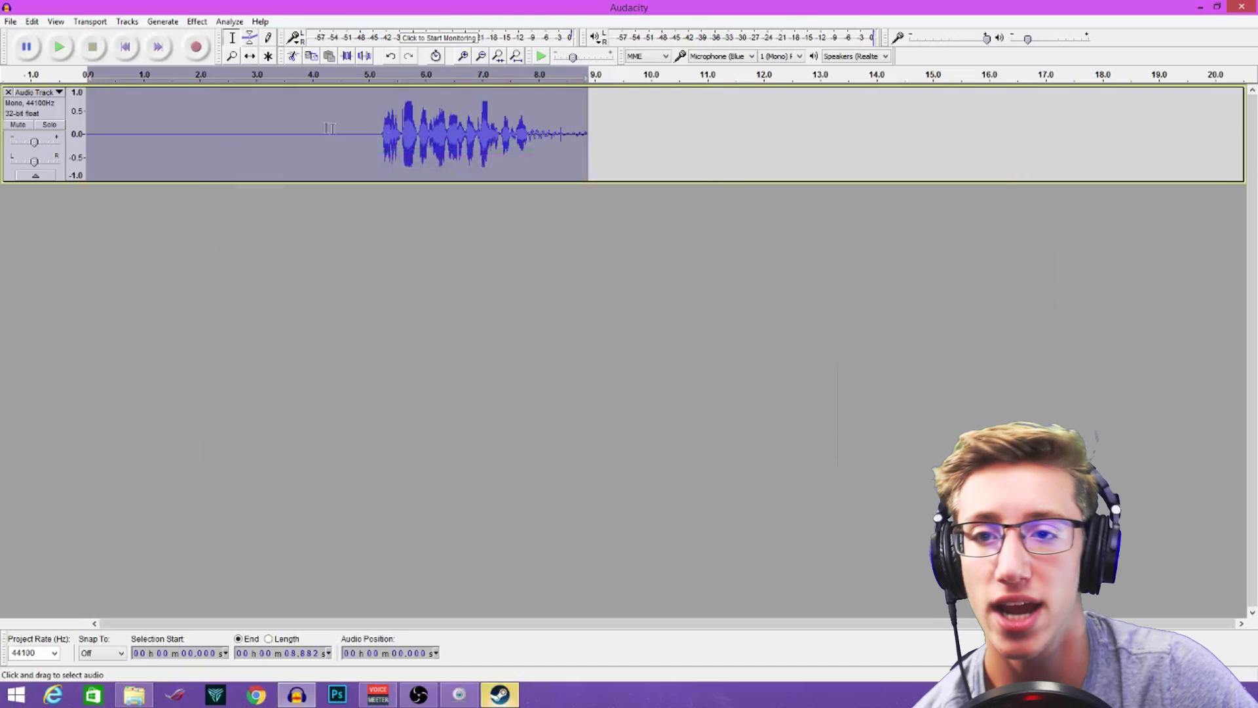
- Play the processed track from about 4.8 s to hear the speech with all effects applied
click(356, 128)
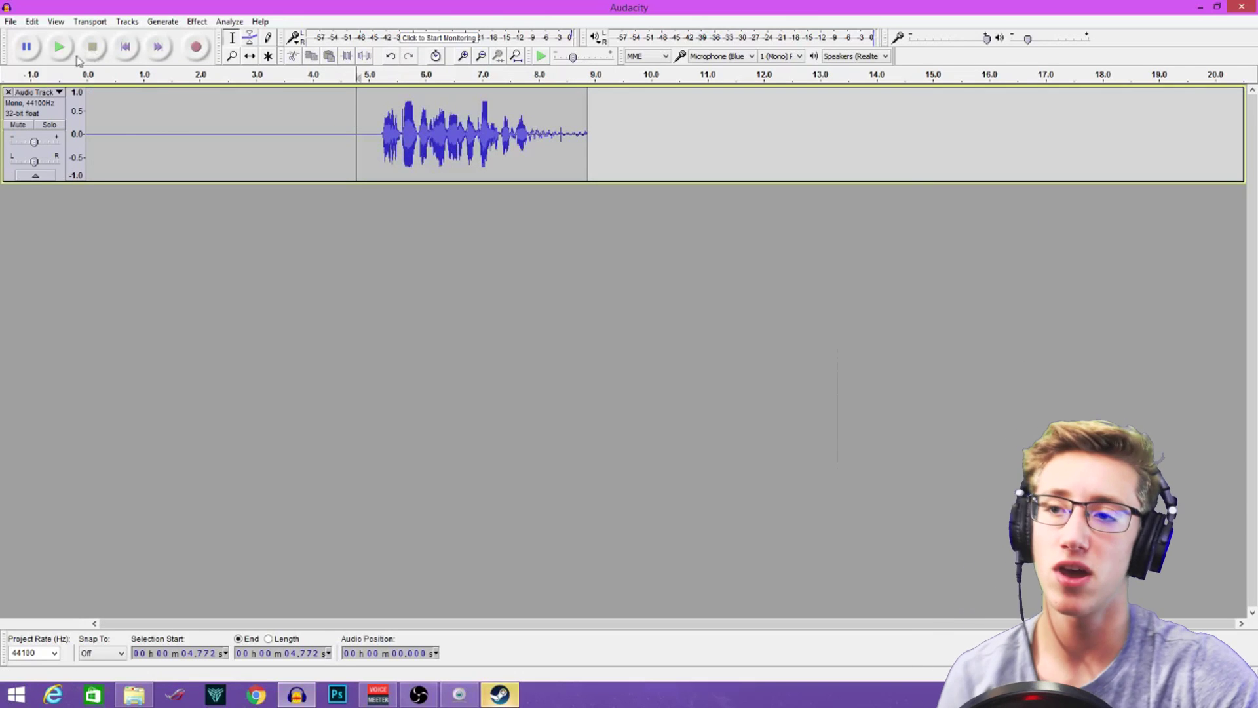
click(138, 127)
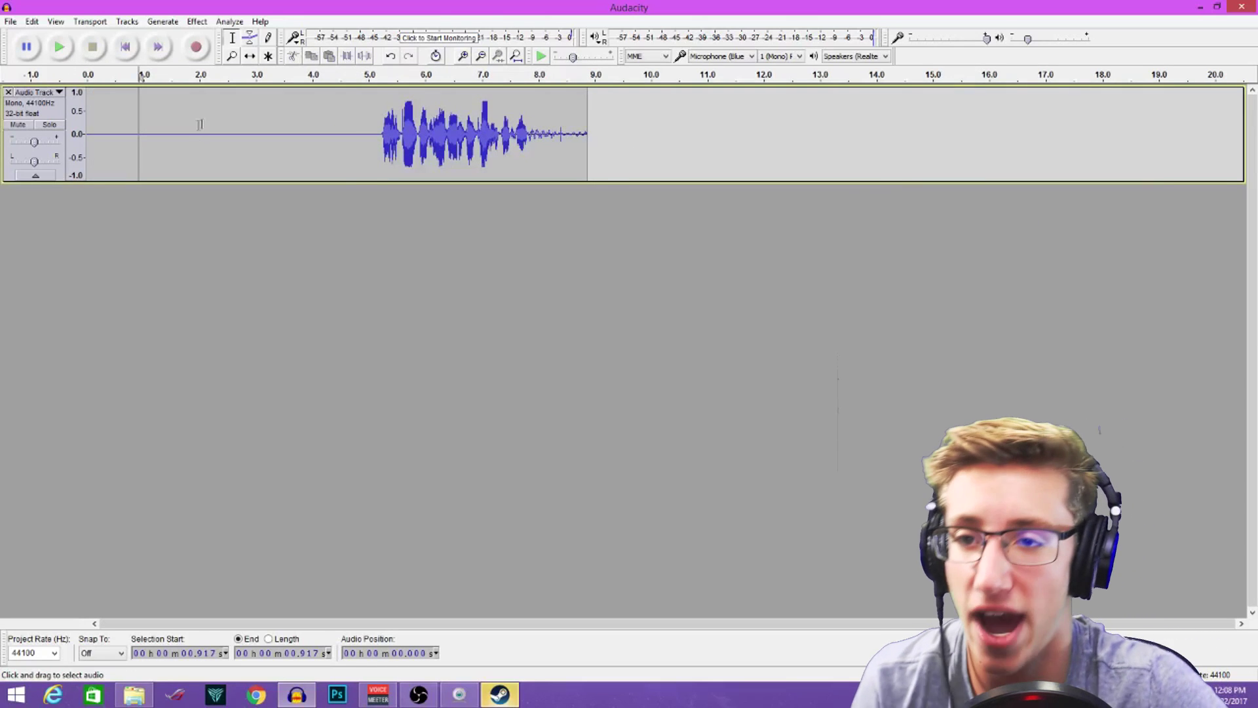
click(357, 128)
click(62, 56)
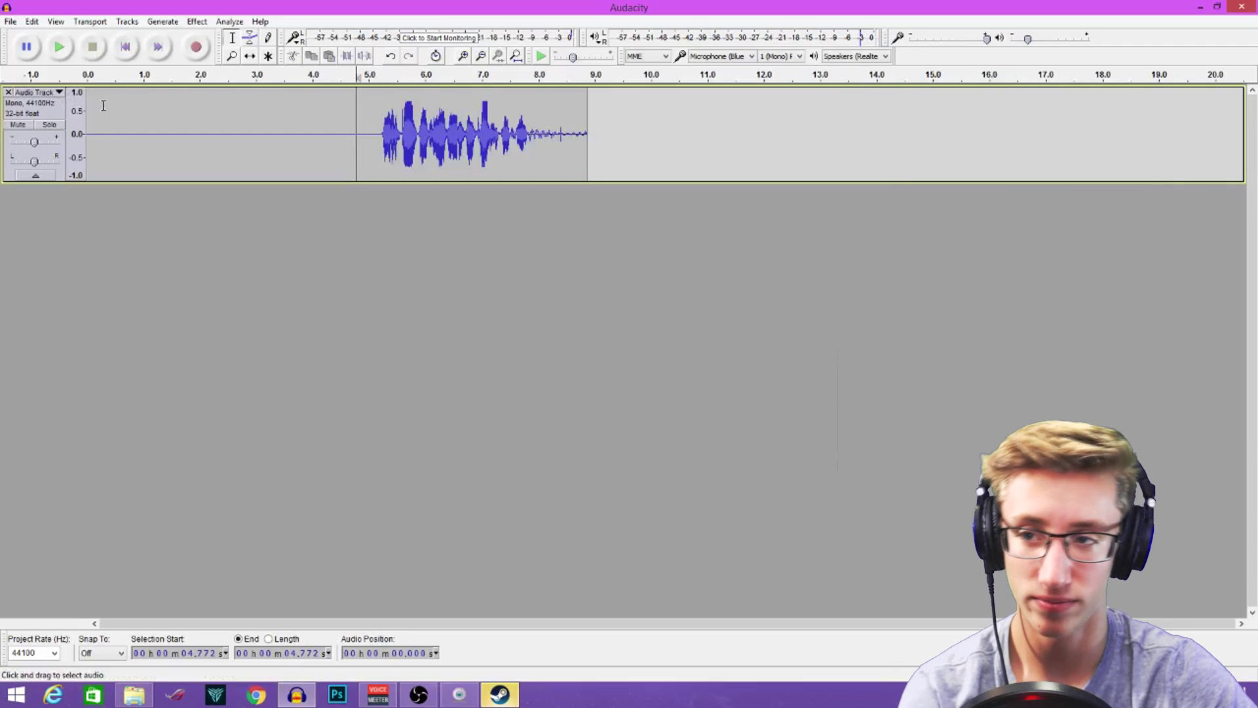
- Replace the processed track with a new mono recording of about 8.3 s made from the VoiceMeeter Output device
click(8, 93)
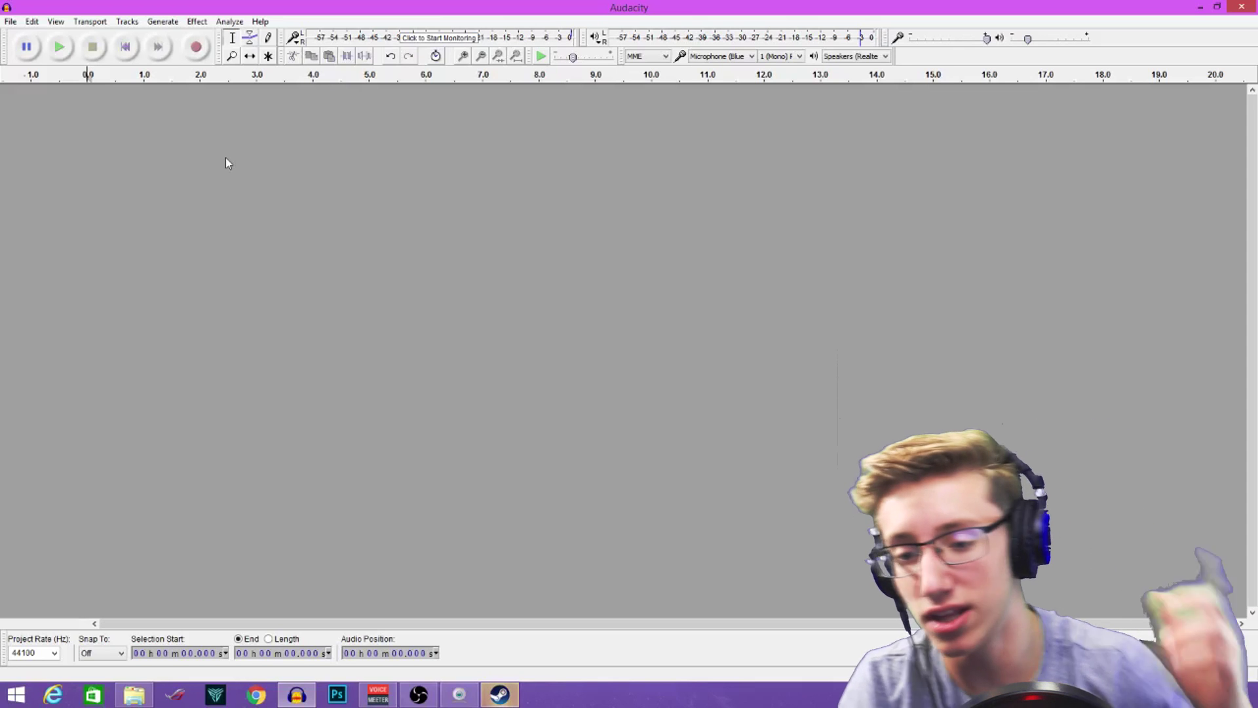
click(711, 58)
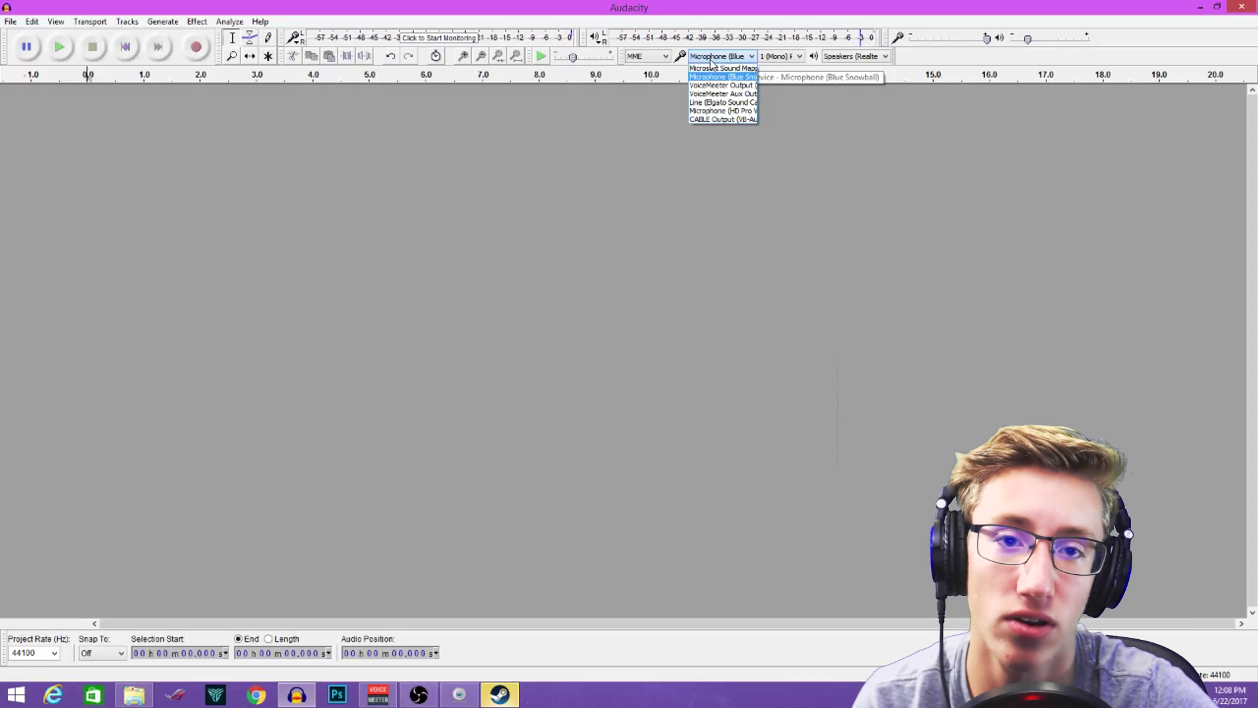
click(742, 85)
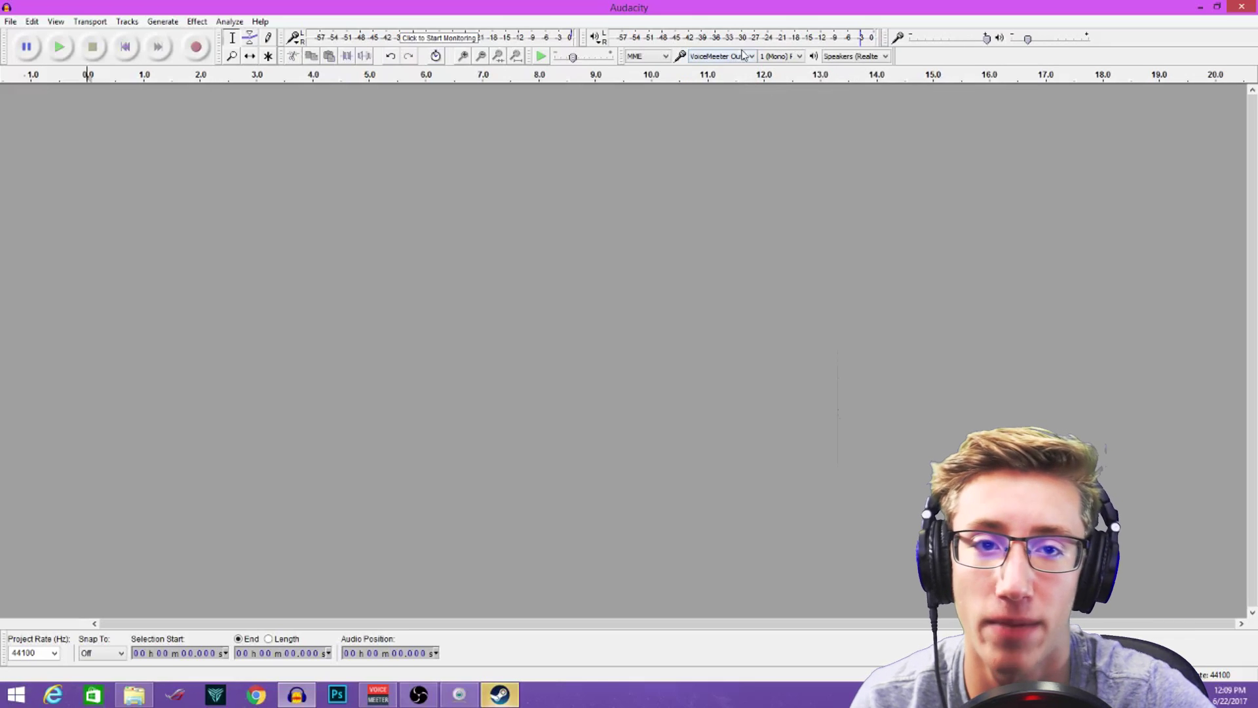
click(199, 50)
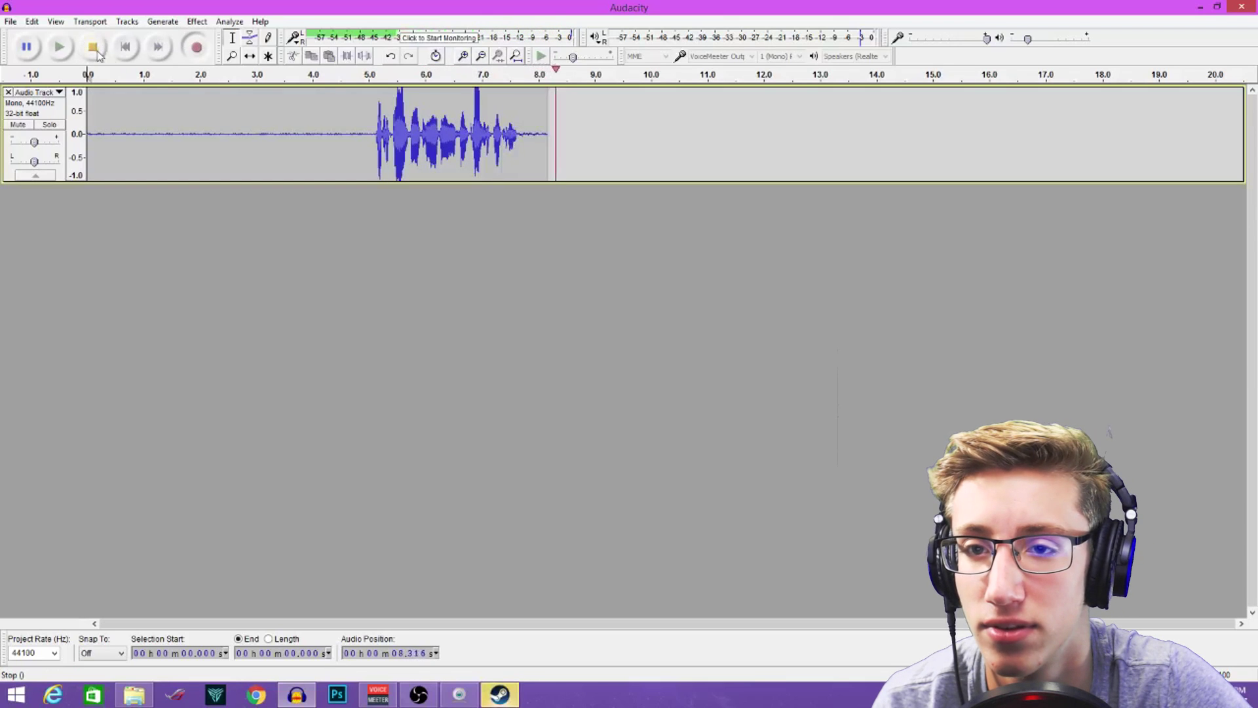
key(space)
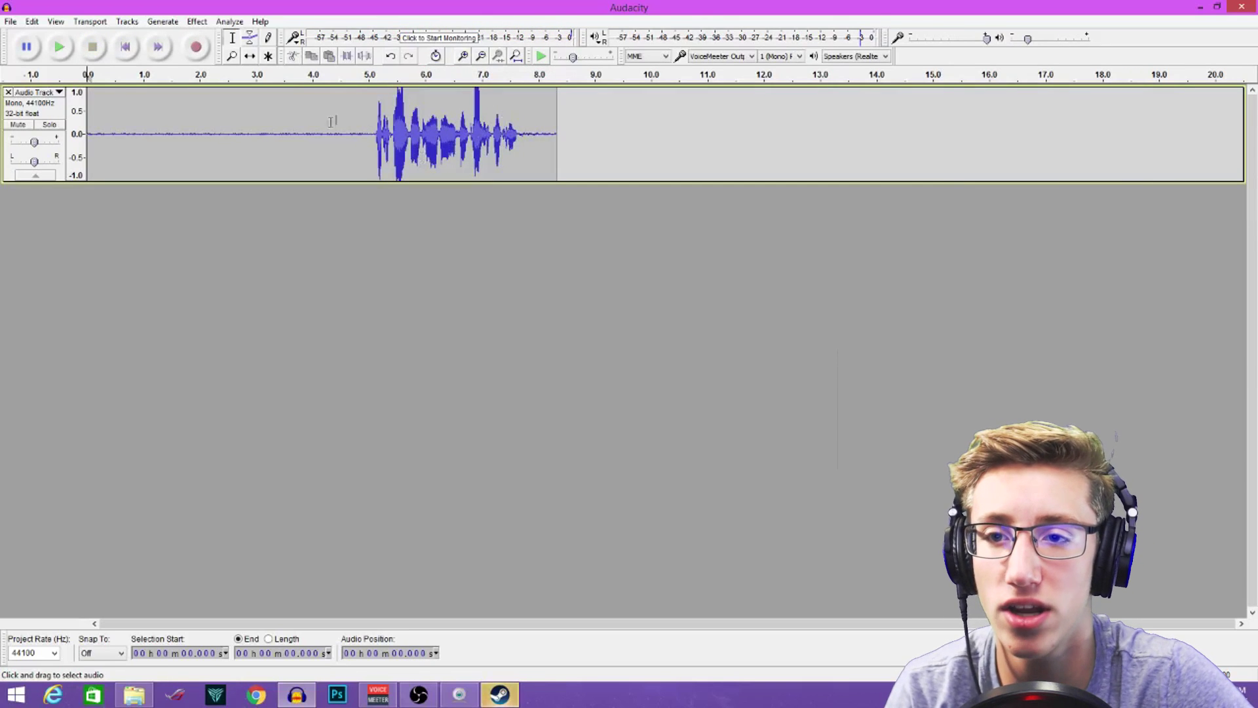
- Inspect the silent opening of the new recording and play the track from about 0.3 s
drag(103, 136, 366, 154)
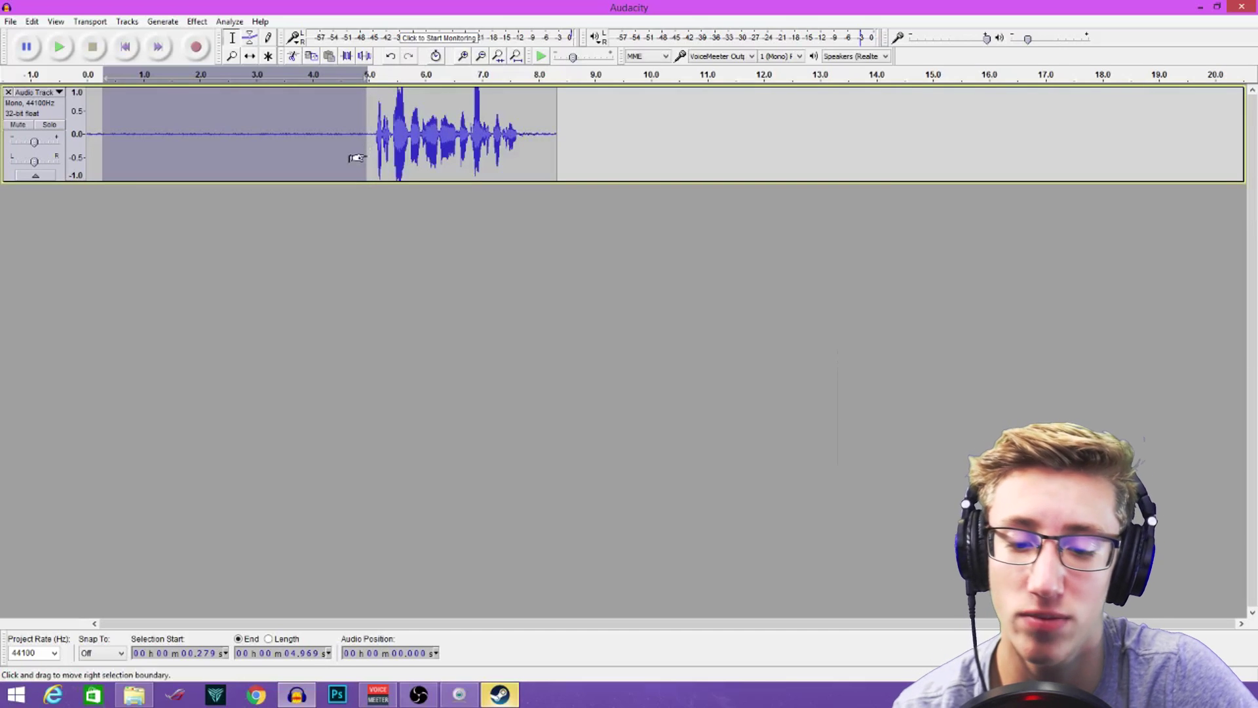
click(104, 133)
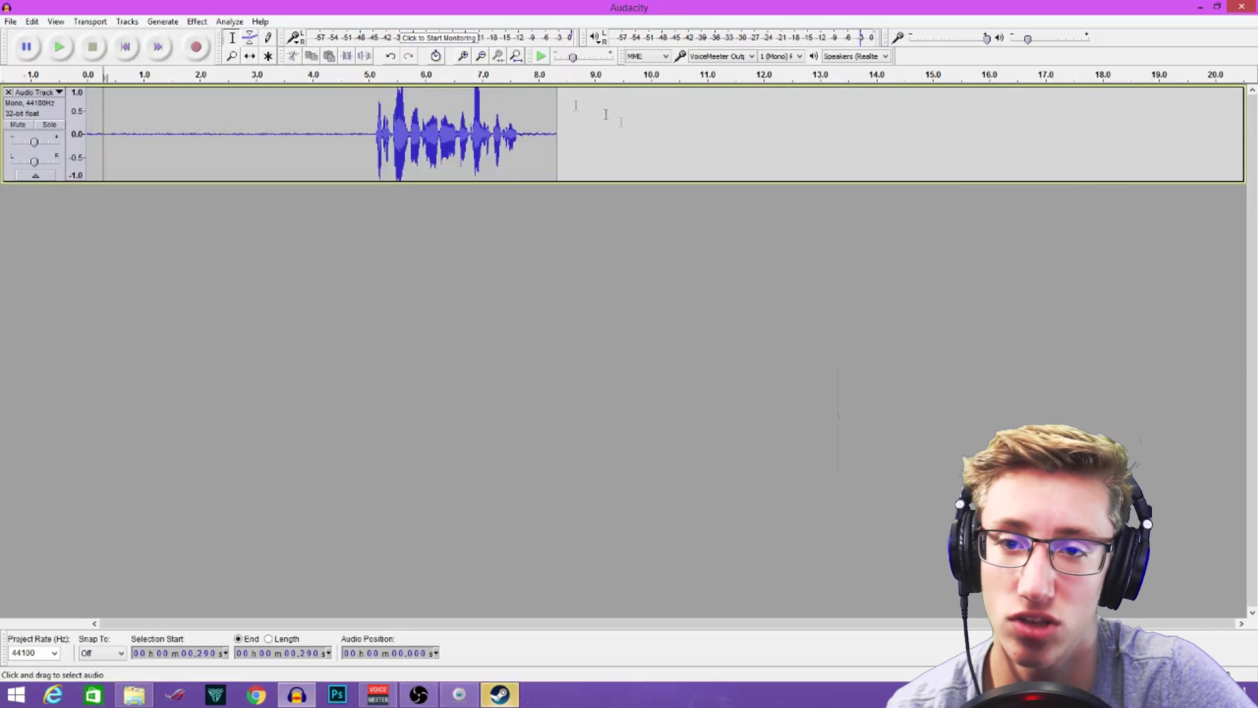
click(60, 47)
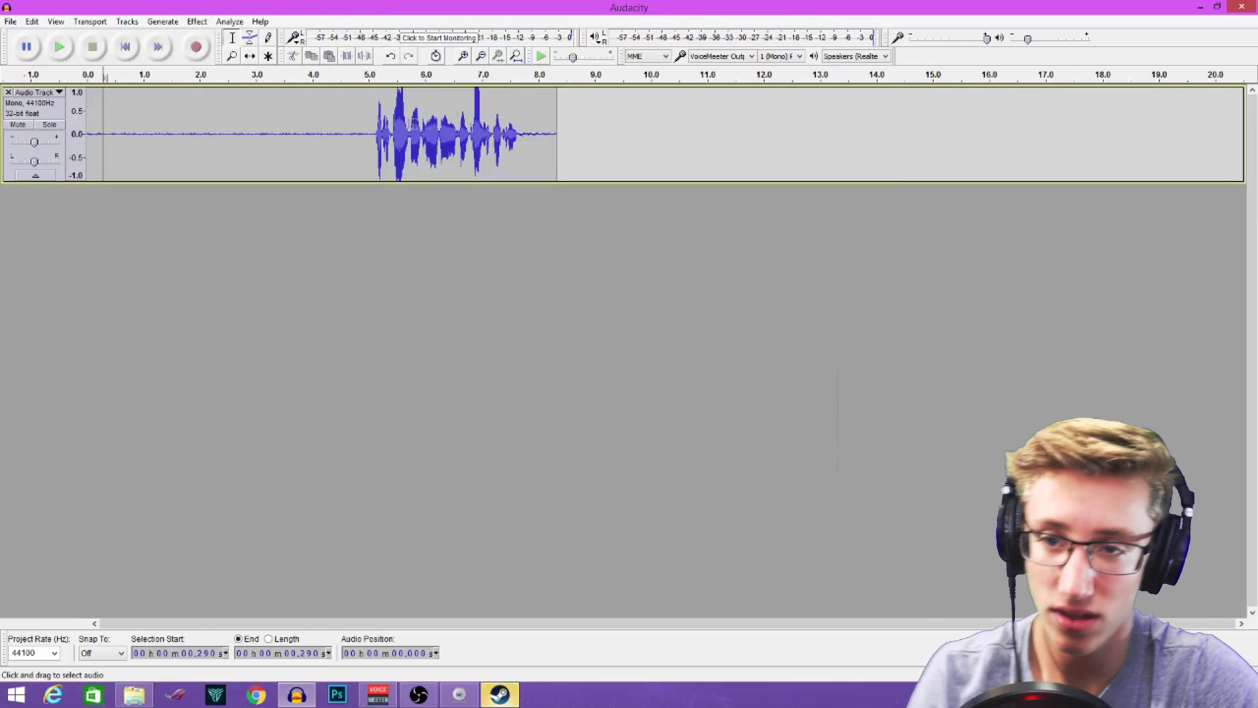
- Select the silent opening of the new recording from 0 to about 5.06 s and capture it as the noise profile
drag(371, 136, 86, 135)
click(197, 20)
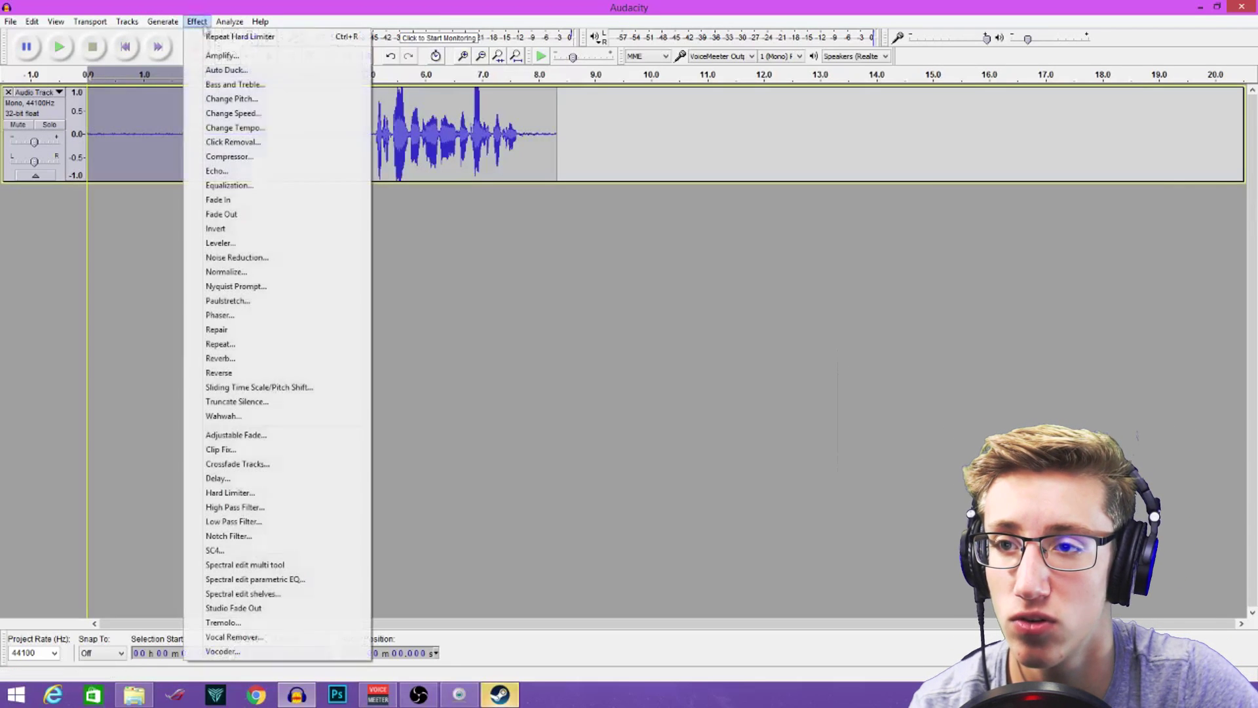
click(262, 257)
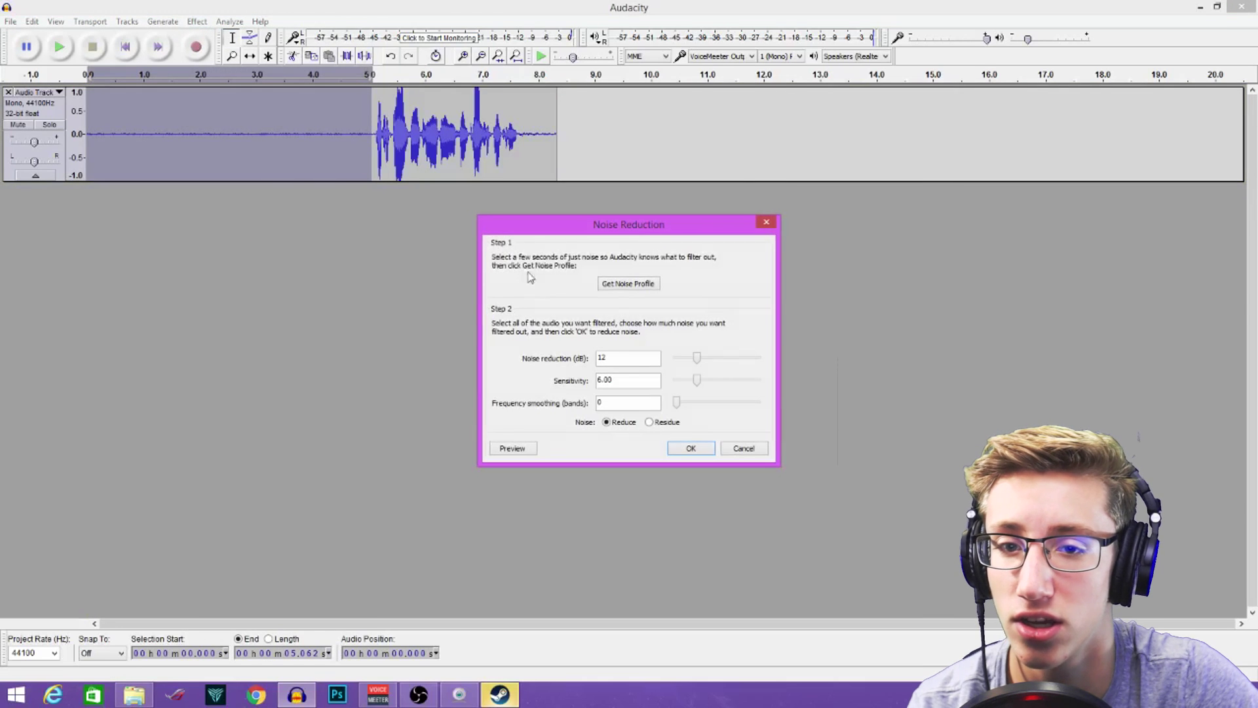
click(628, 283)
- Select the entire new clip and repeat Noise Reduction on it with the captured profile
double_click(253, 140)
click(196, 21)
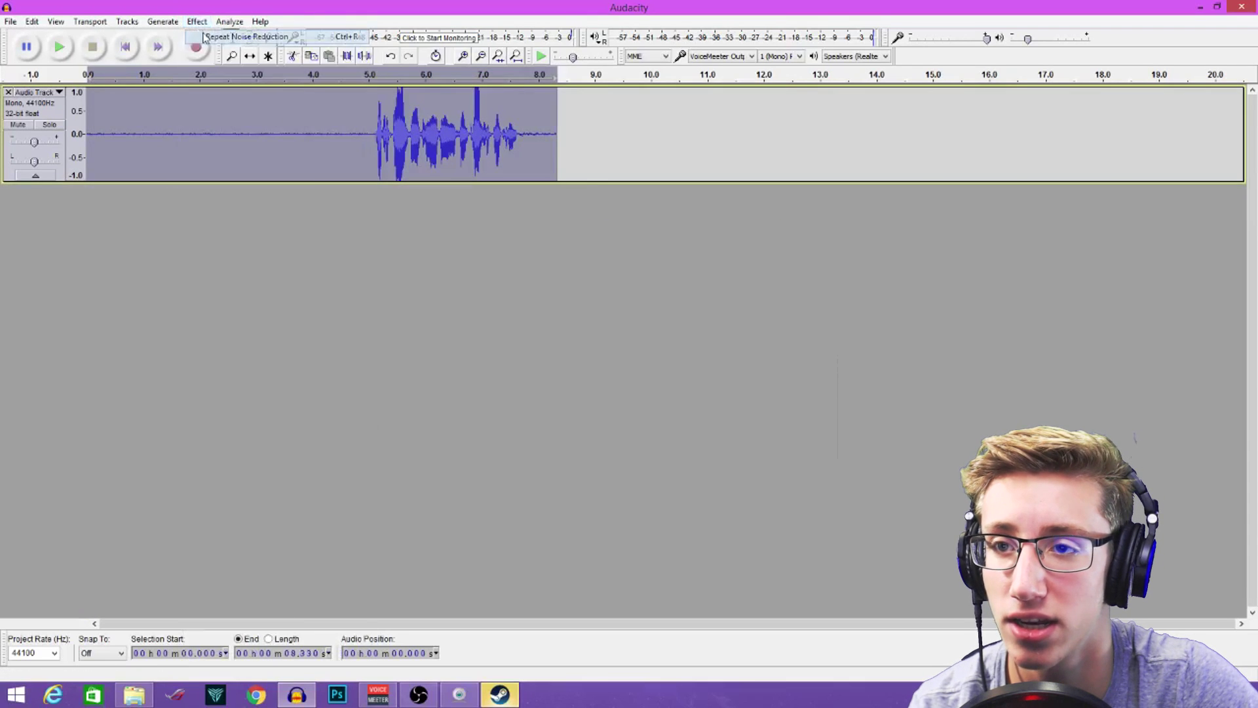
click(204, 37)
- Play the noise-reduced VoiceMeeter recording from about 0.6 s and examine its silent opening
click(120, 130)
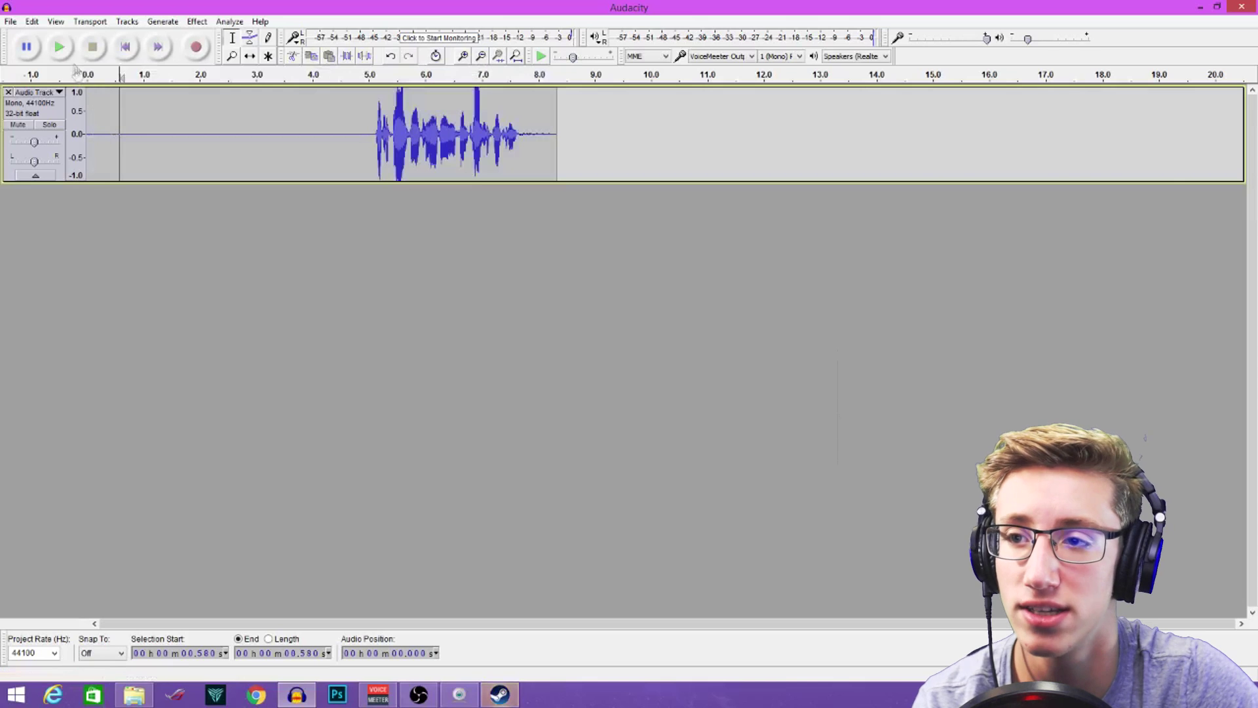
click(59, 47)
click(92, 47)
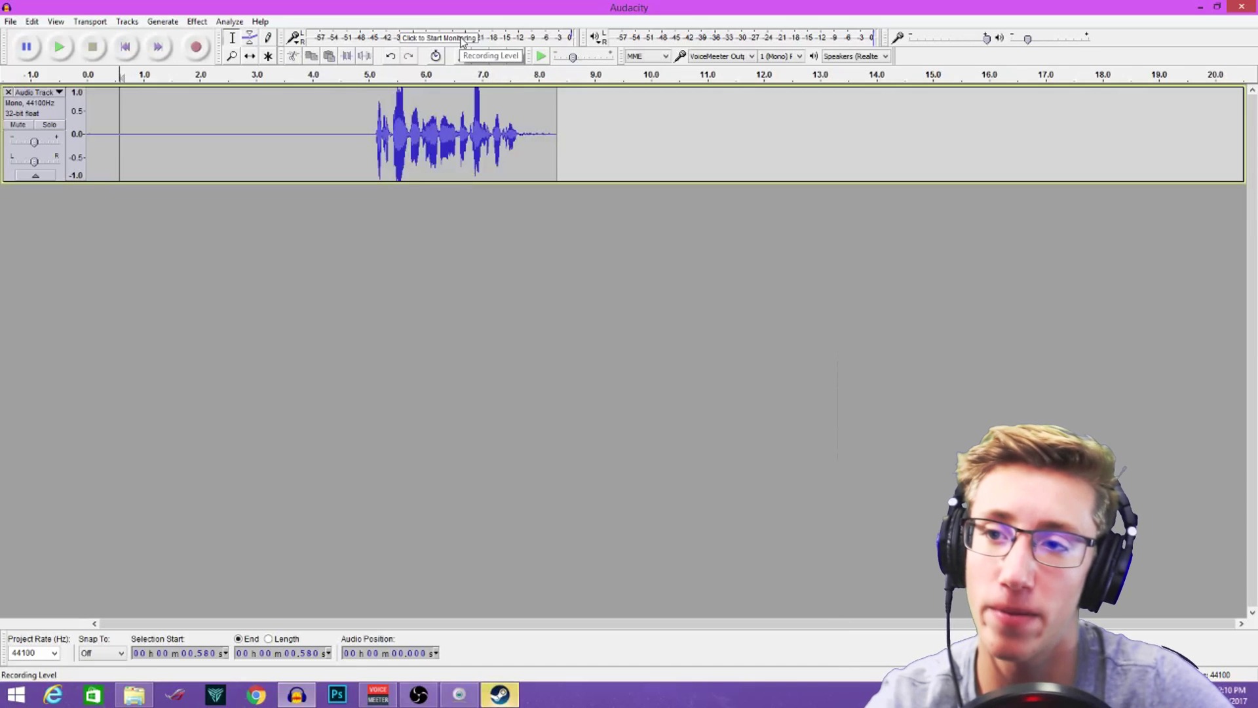
click(60, 47)
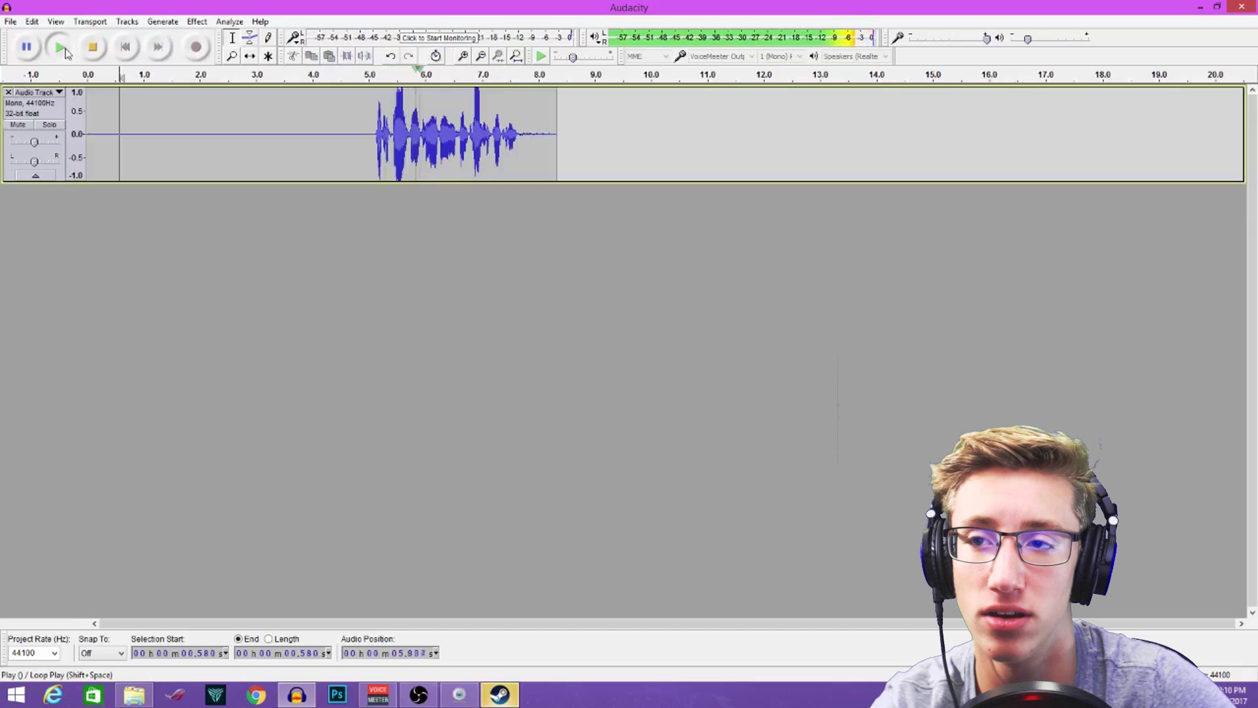
click(92, 48)
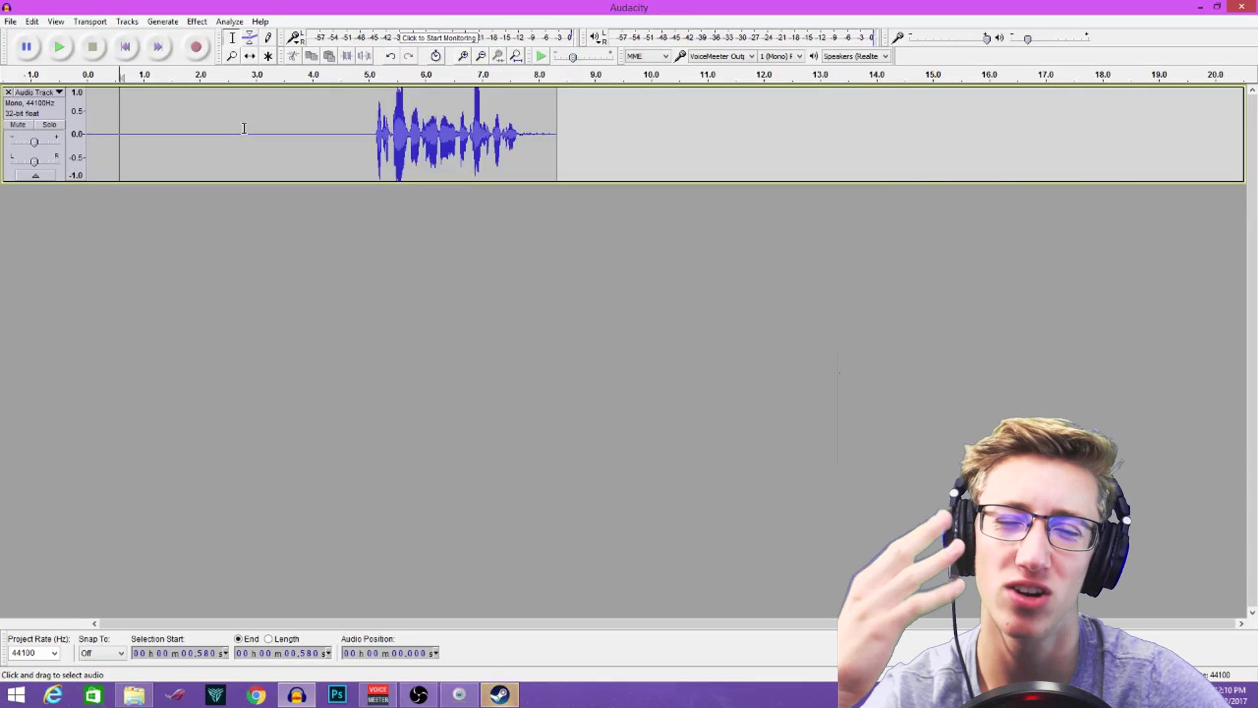
drag(369, 131, 79, 149)
click(220, 144)
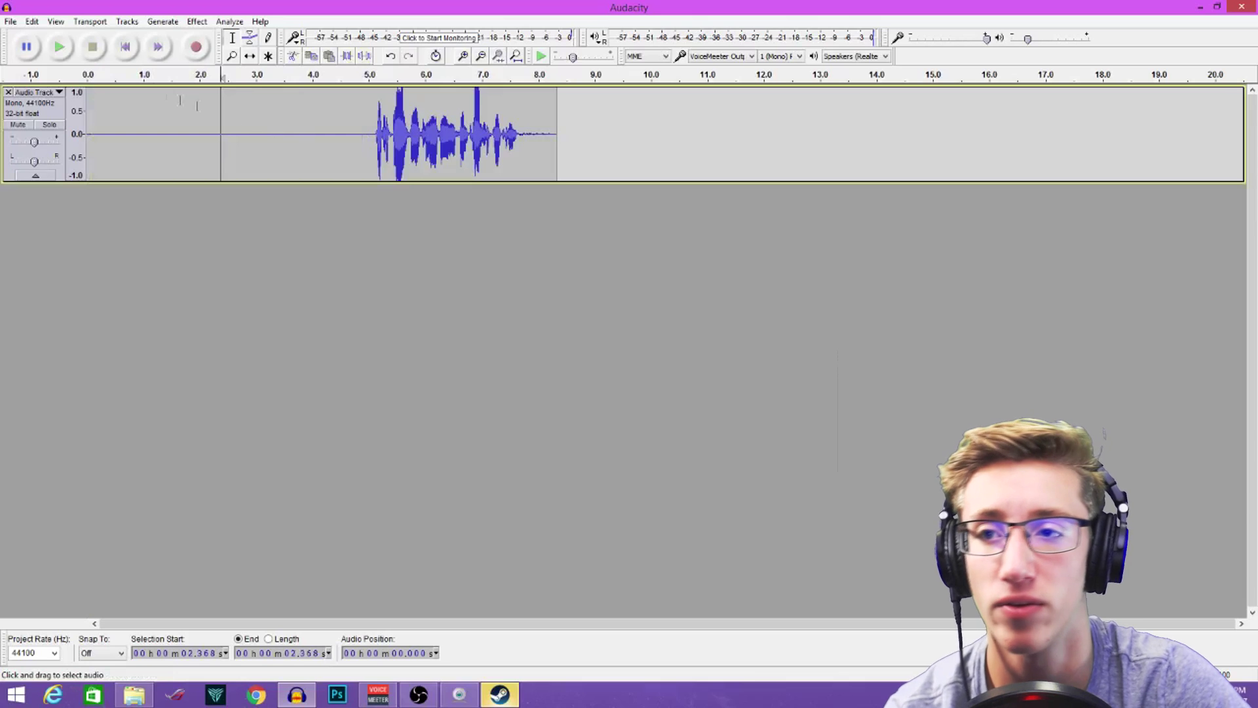
click(298, 121)
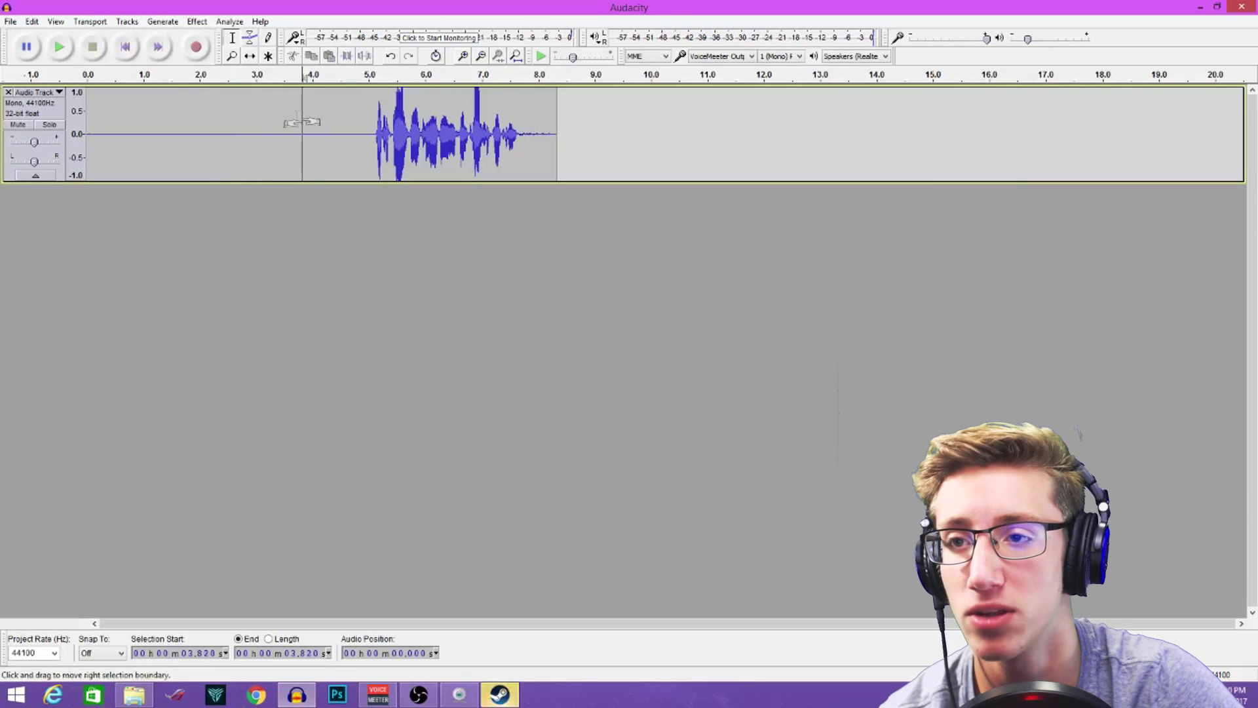
- Select the entire recording and compress it with a -18 dB threshold, -40 dB noise floor and 2:1 ratio
key(ctrl+a)
click(196, 21)
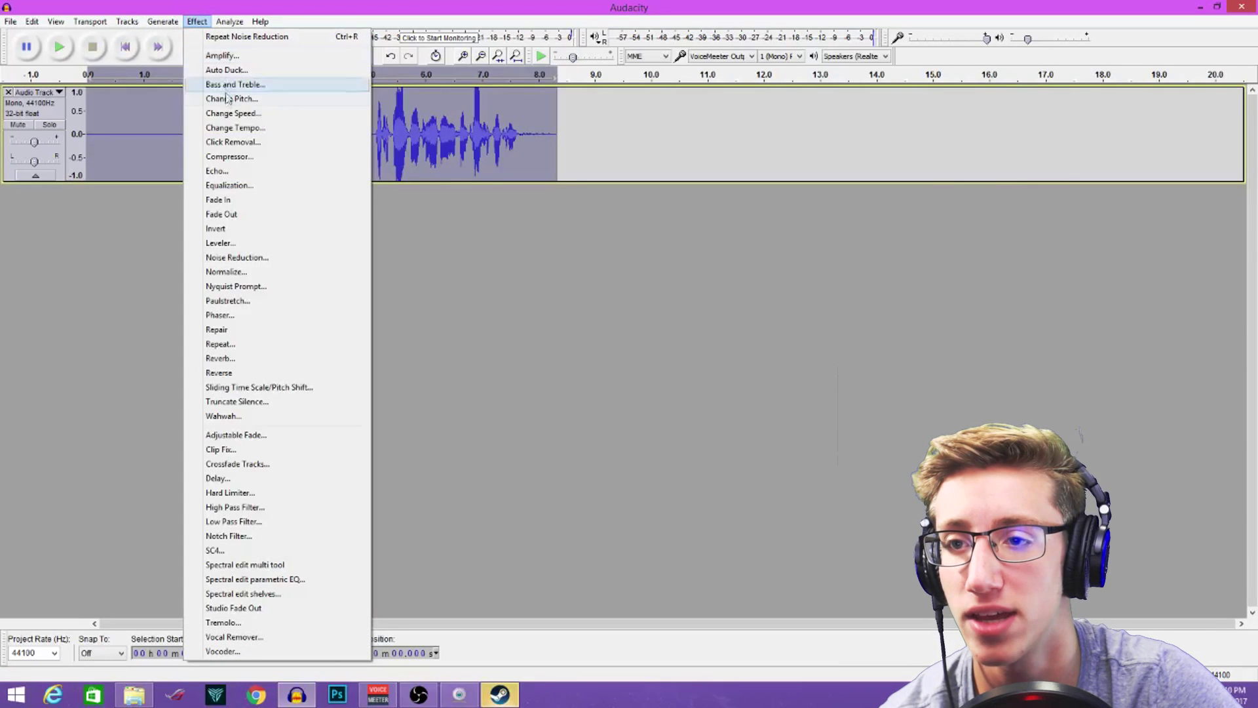
click(256, 160)
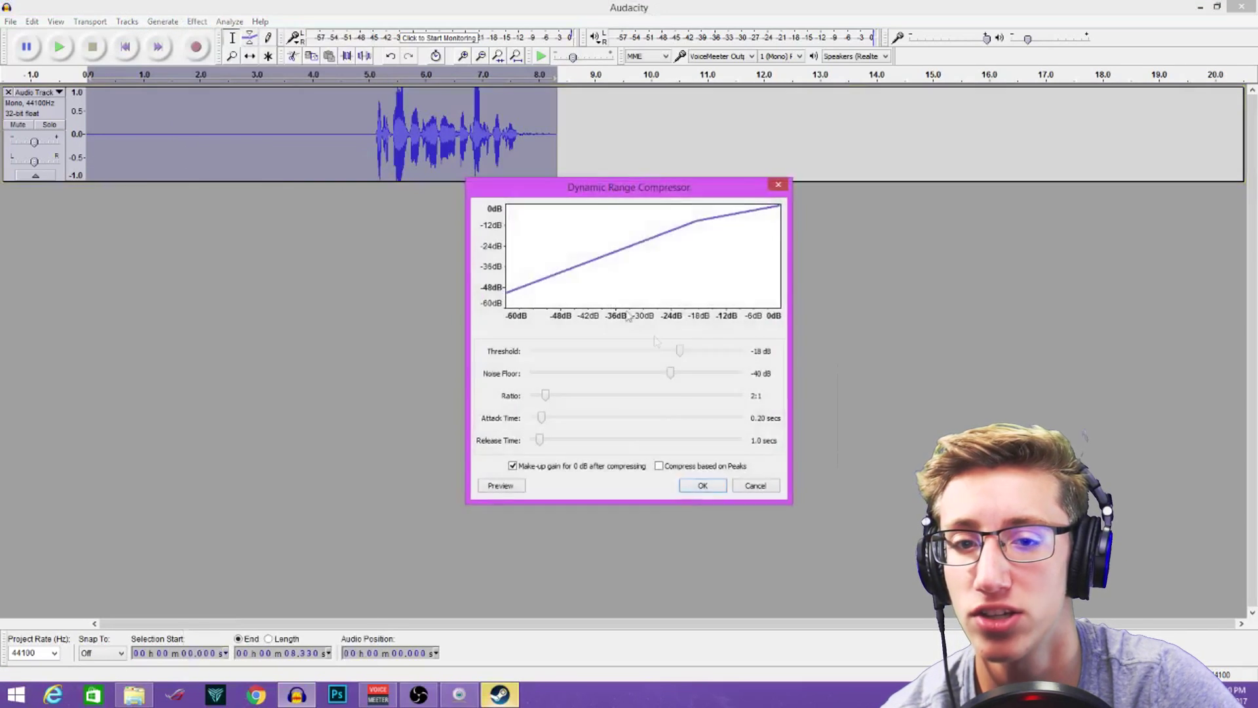
click(700, 485)
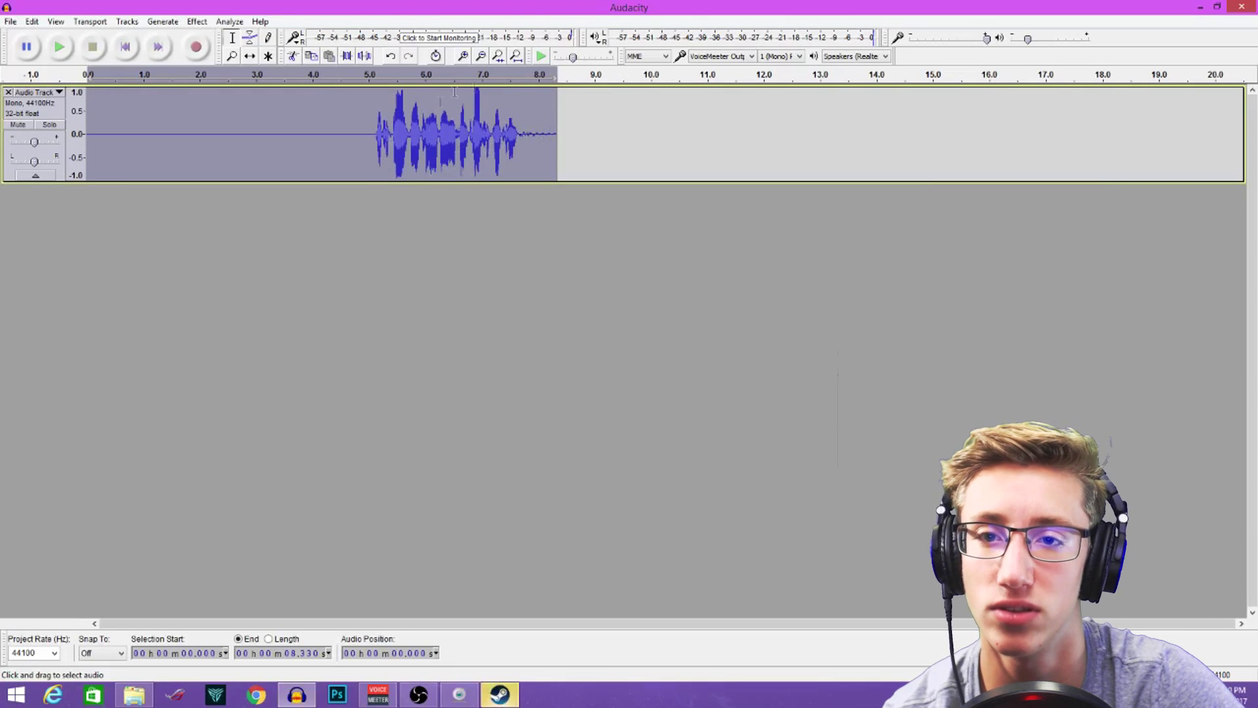
- Start Equalization on the selected recording and load the unnamed custom curve
click(197, 22)
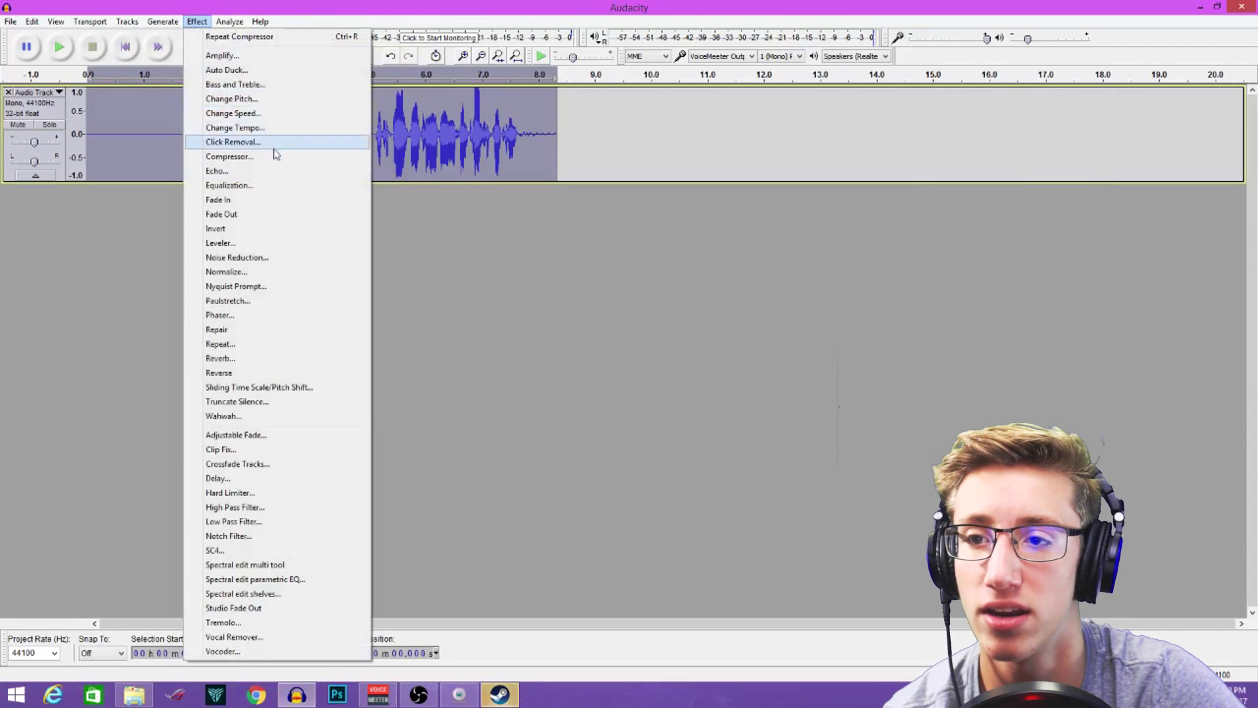
click(292, 186)
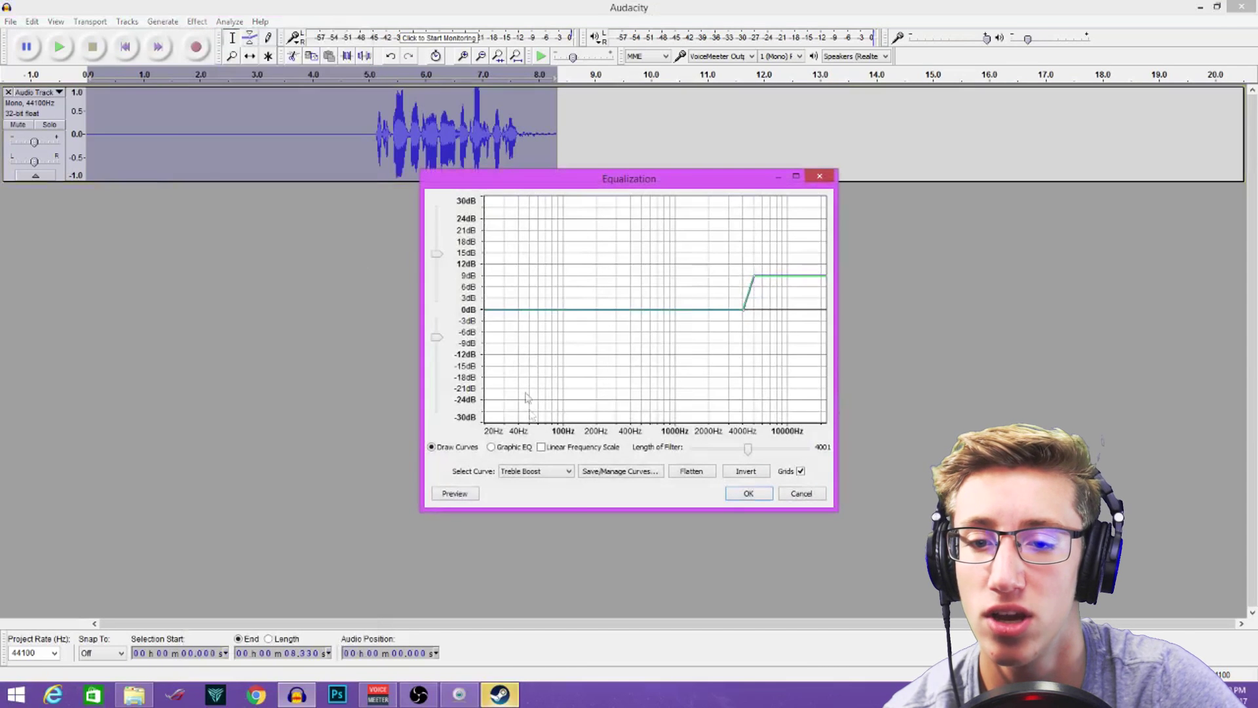
click(532, 477)
click(534, 577)
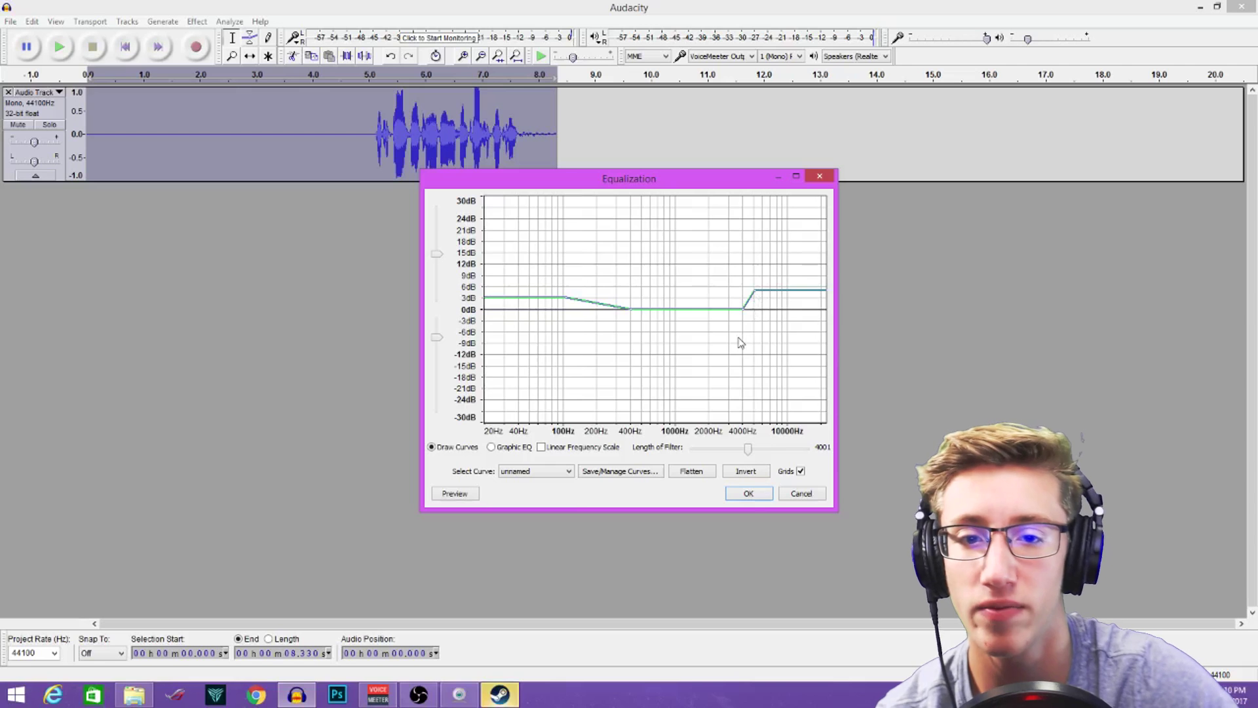
- Load the Bass Boost curve, try its bass shelf at about 3 dB and raise its treble end to about 5 dB
click(534, 472)
click(532, 526)
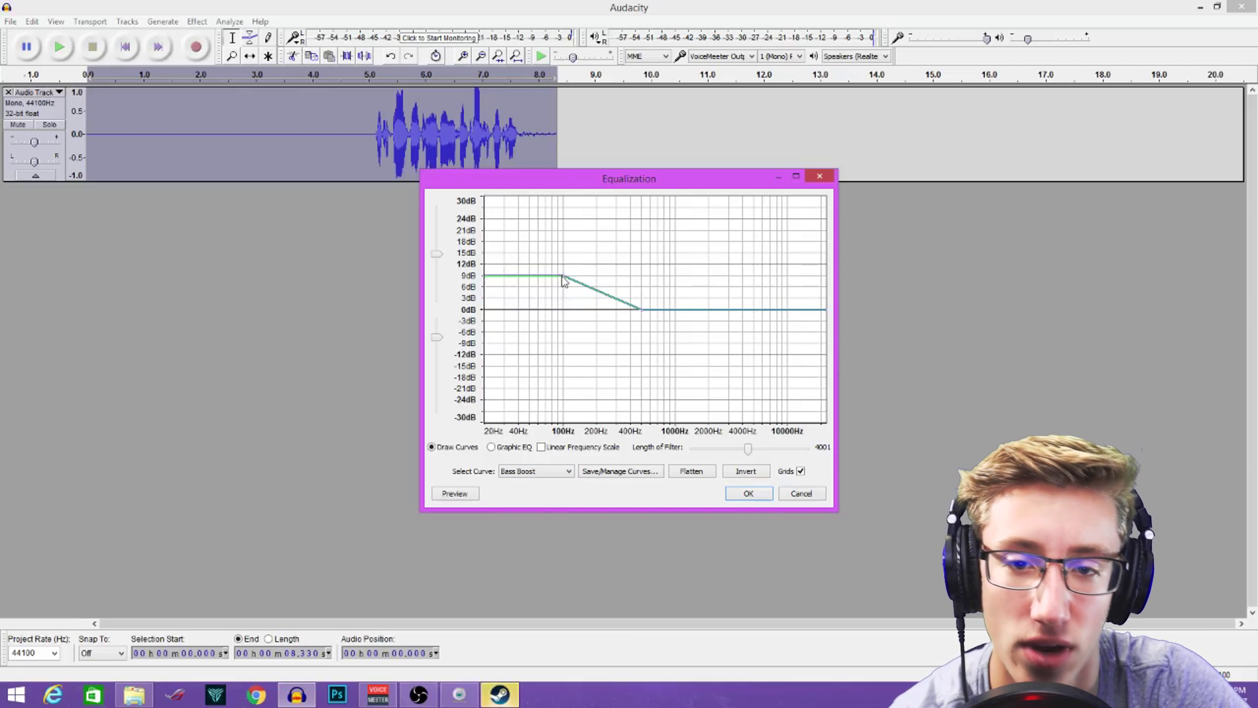
drag(565, 281, 564, 300)
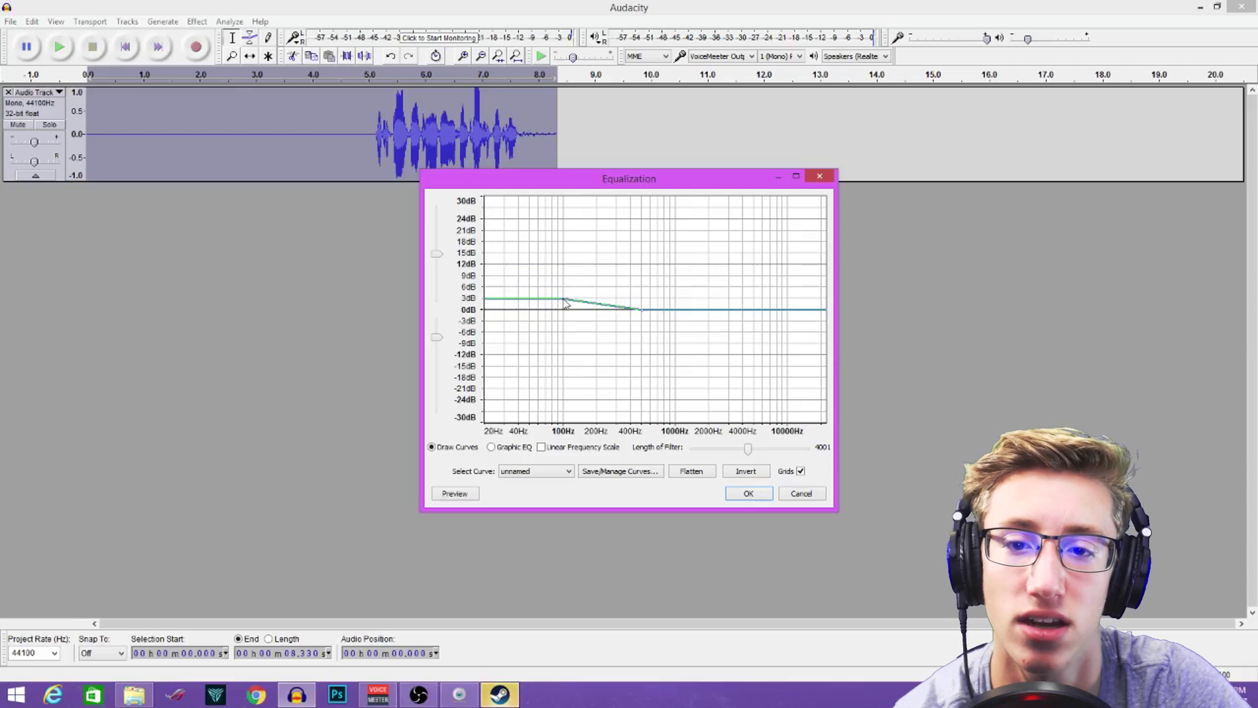
drag(564, 302, 565, 302)
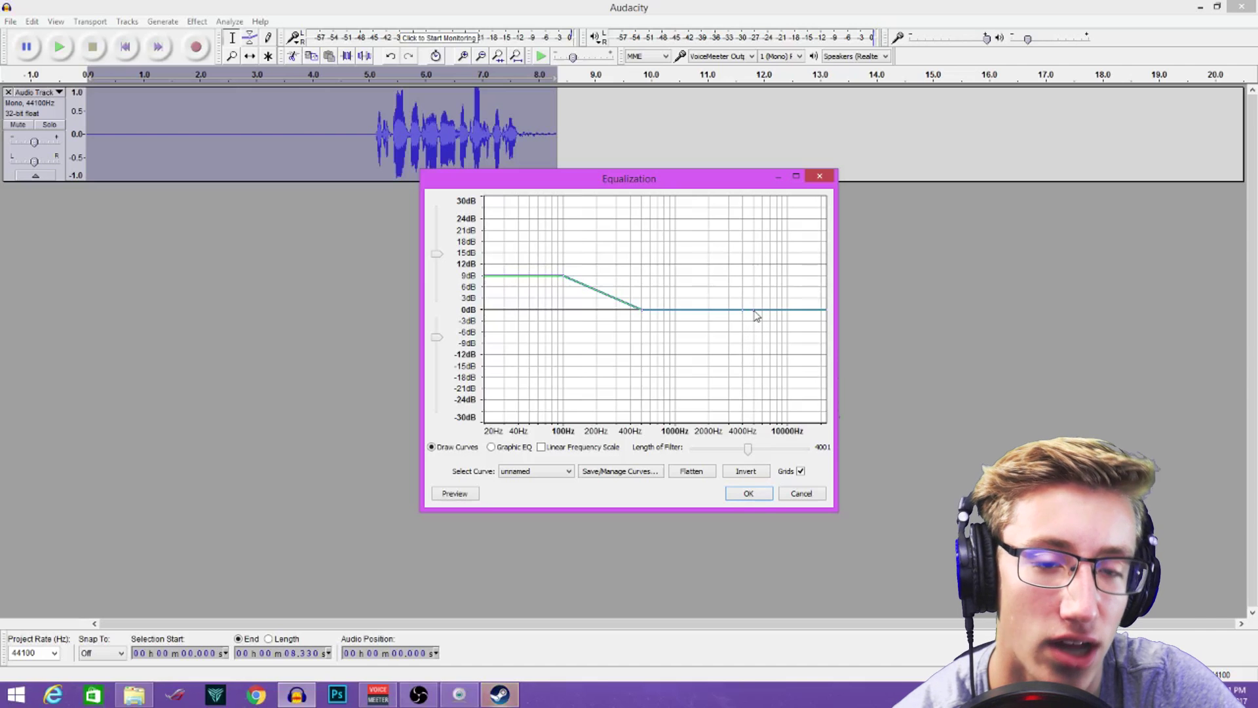
drag(756, 312, 757, 296)
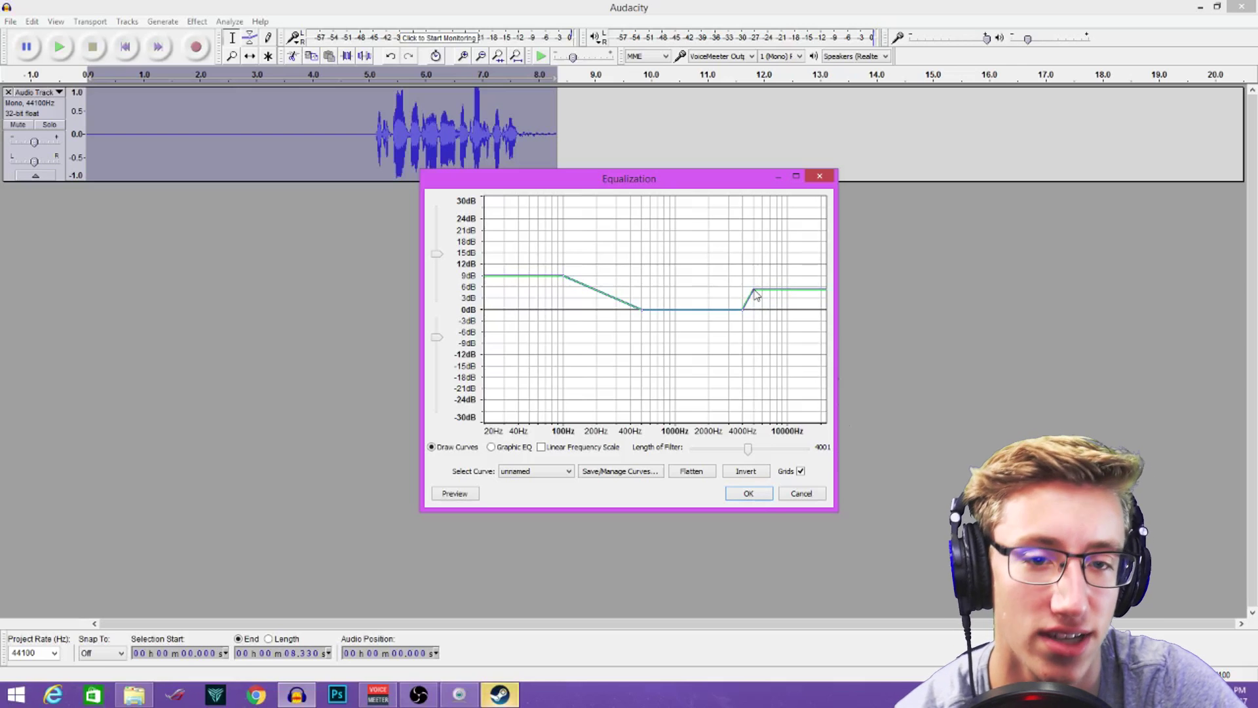
- Switch the equalization back to the unnamed custom curve and apply it to the selected recording
click(551, 471)
click(534, 570)
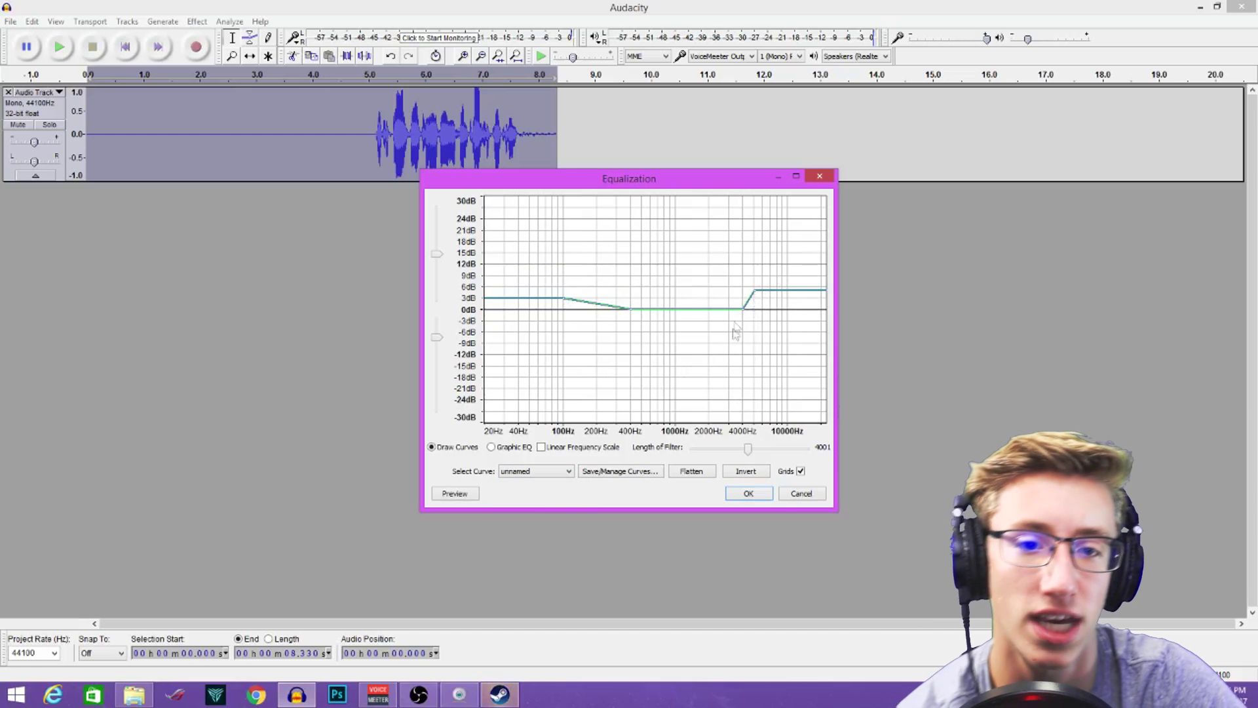
click(747, 495)
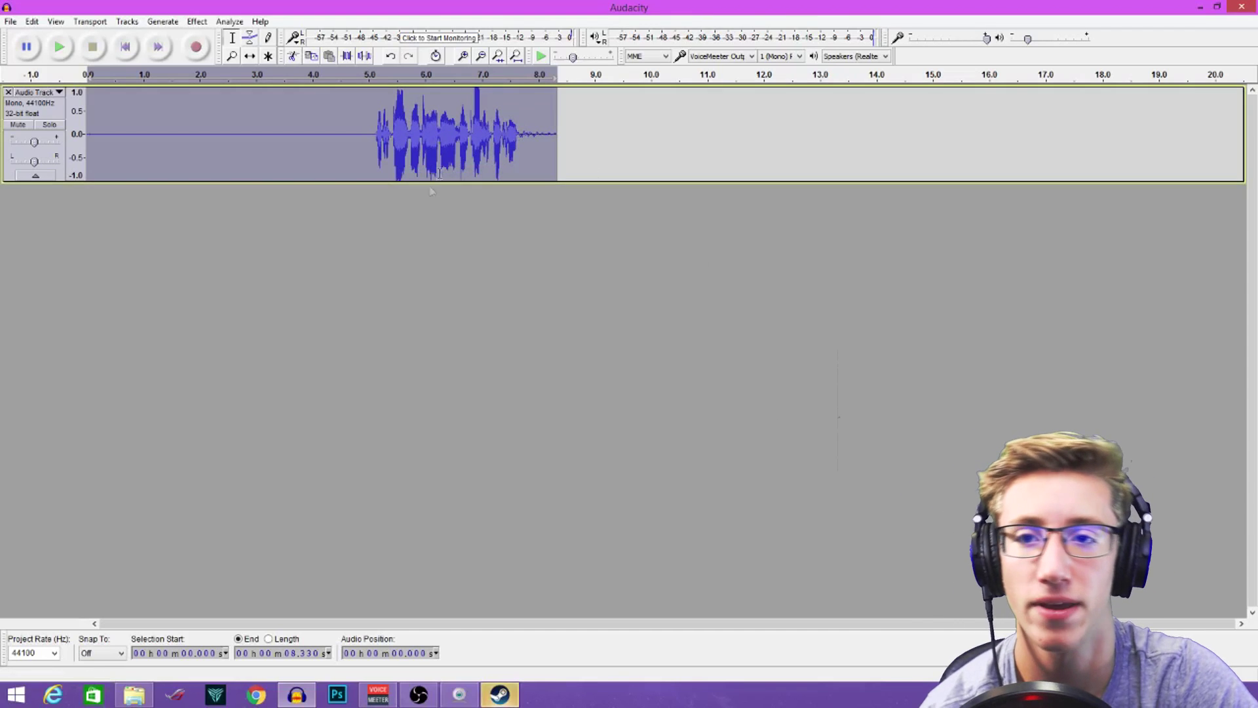
- Normalize the selected recording to a maximum amplitude of -1.0 dB with DC offset removal enabled
click(197, 21)
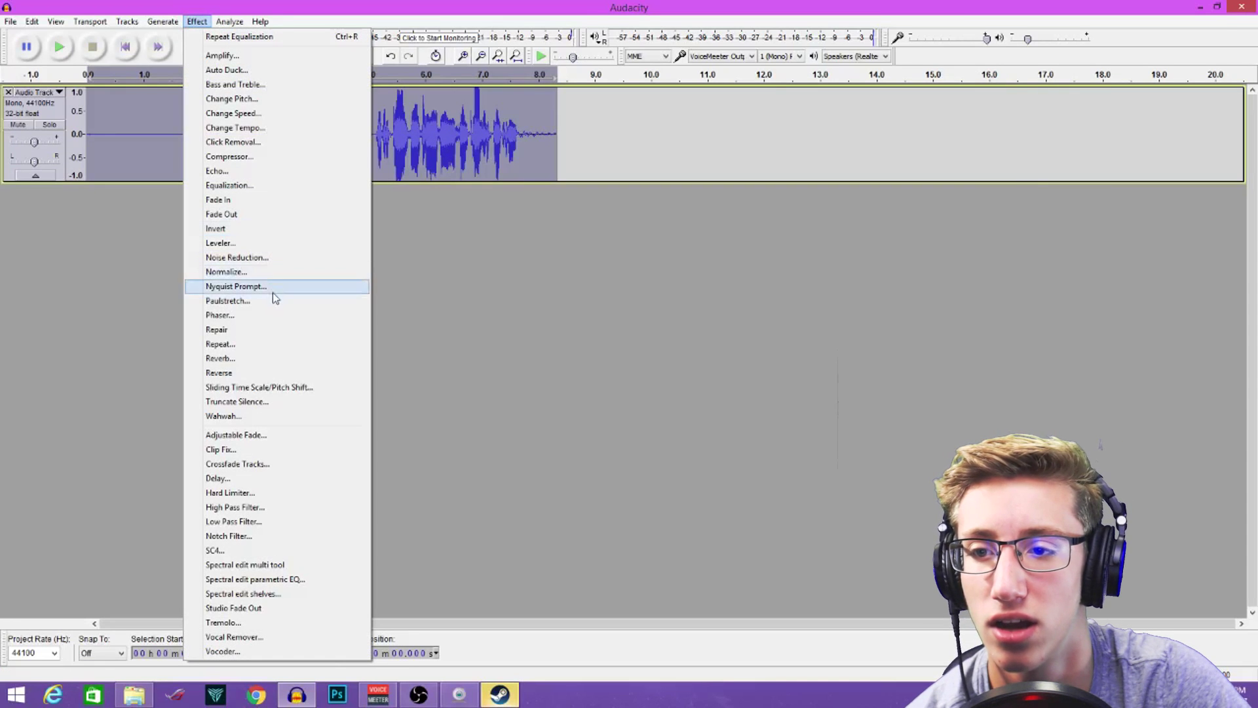
click(274, 273)
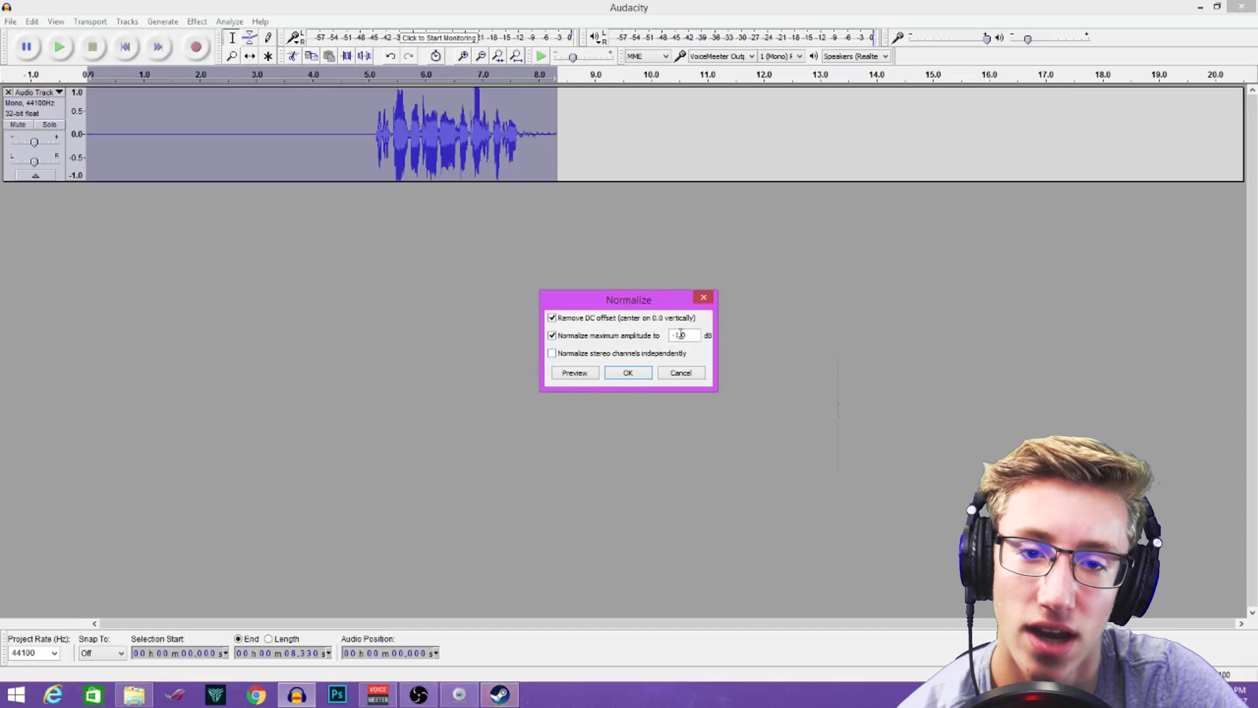
click(628, 373)
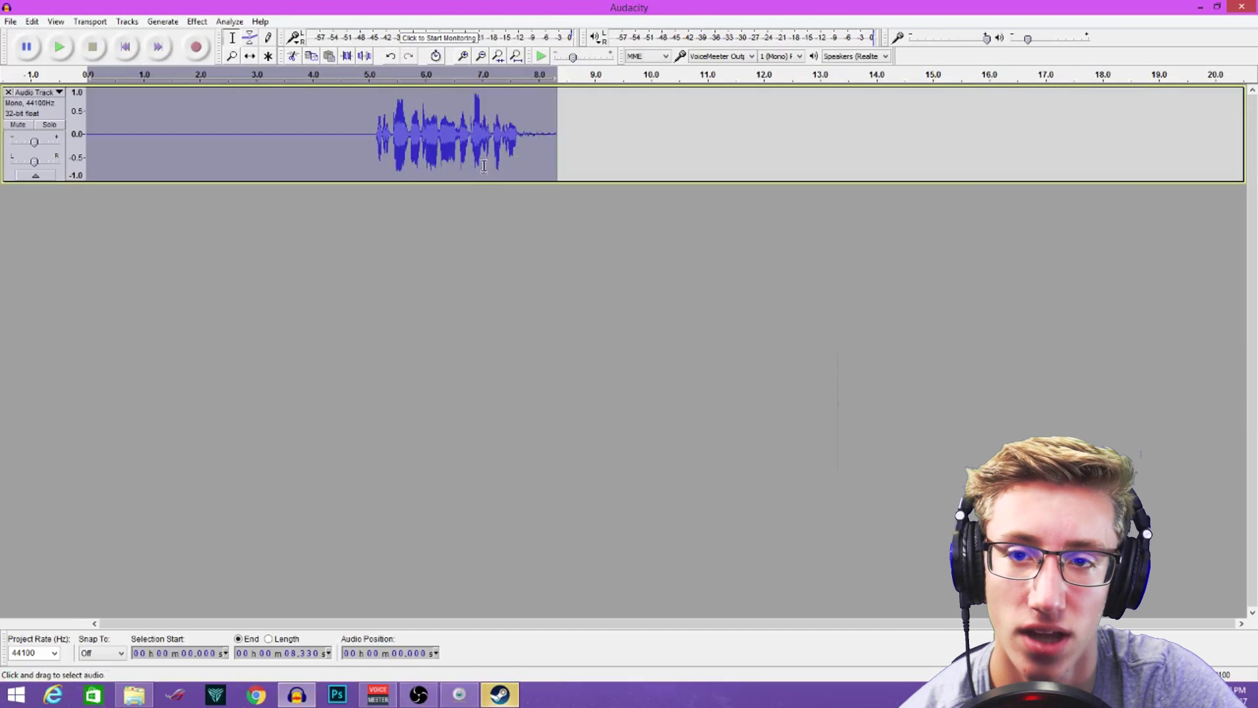
- Normalize the selected recording to a maximum amplitude of -3.0 dB with DC offset removal enabled
click(197, 21)
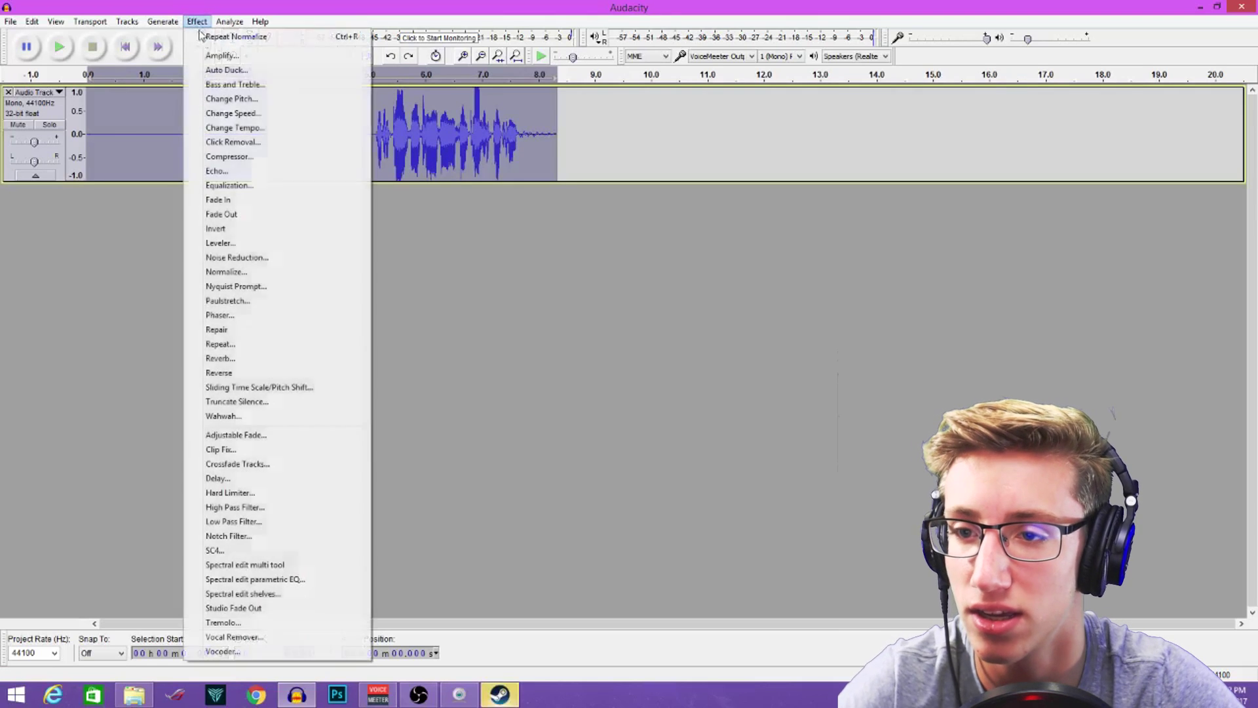
click(260, 273)
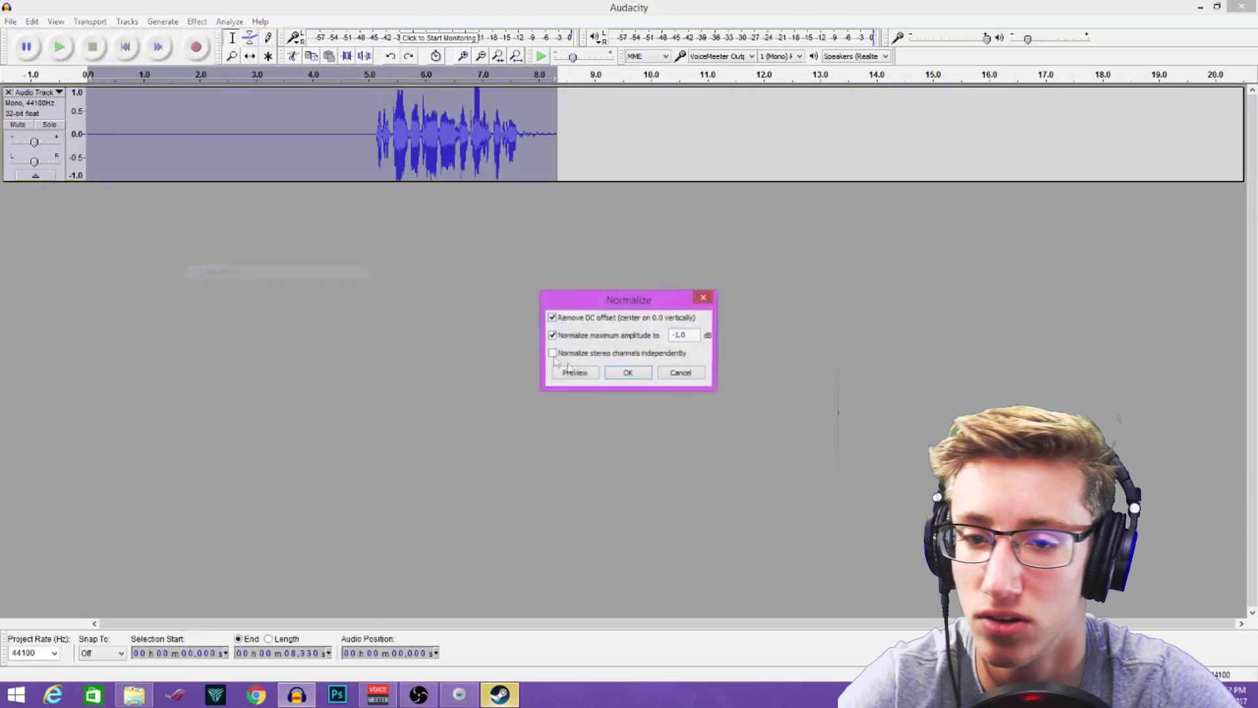
click(681, 336)
key(BackSpace)
text(3)
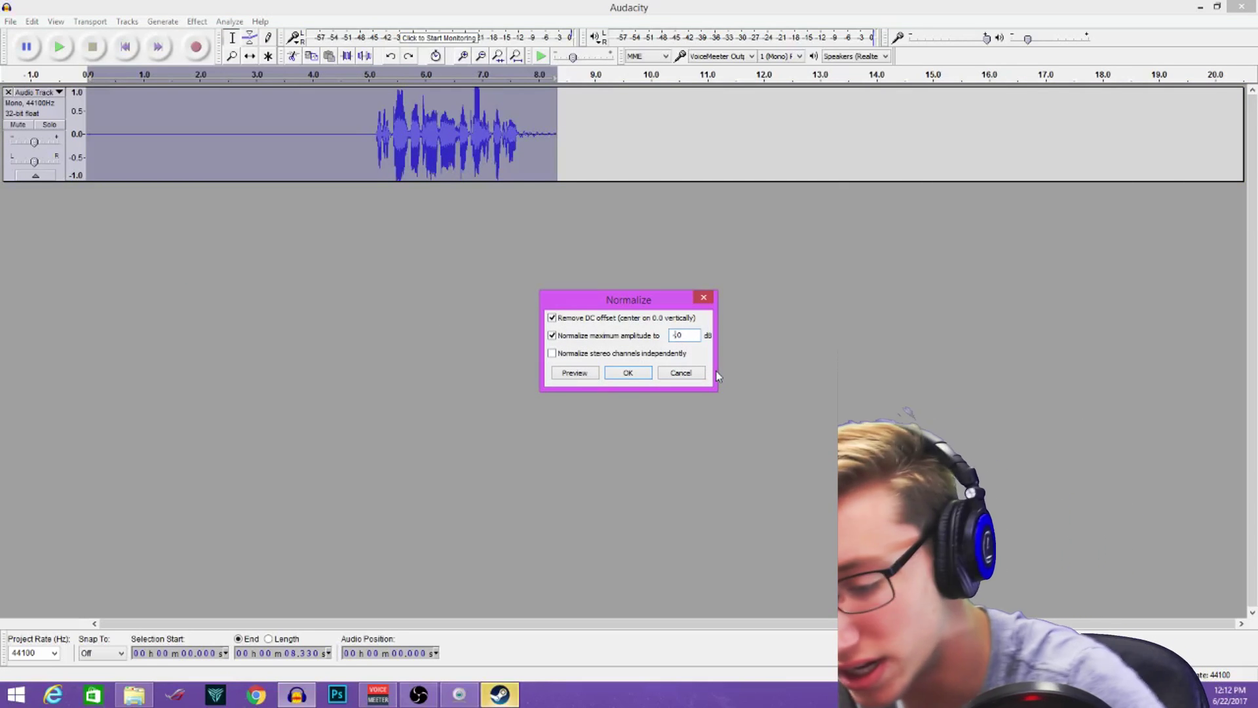
click(640, 377)
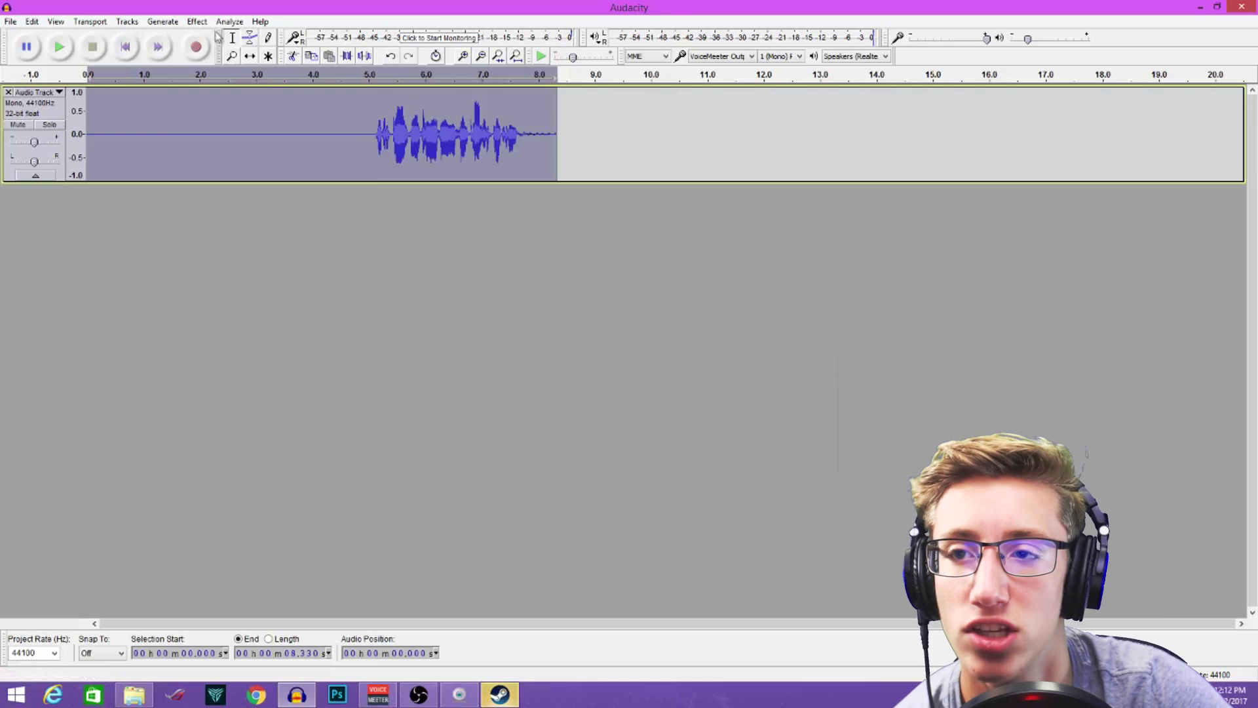
- Apply the Hard Limiter to the recording with a -3.00 dB limit, wet level 1.000 and residue level 0.000
click(196, 21)
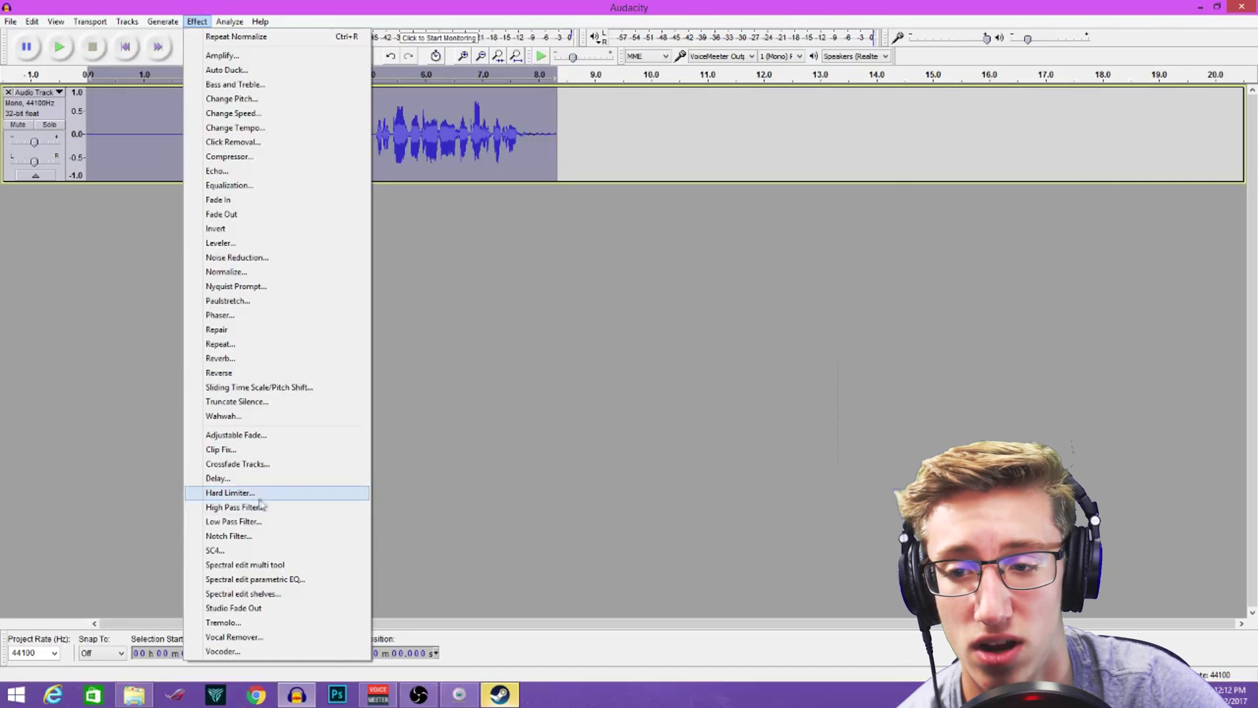
click(229, 493)
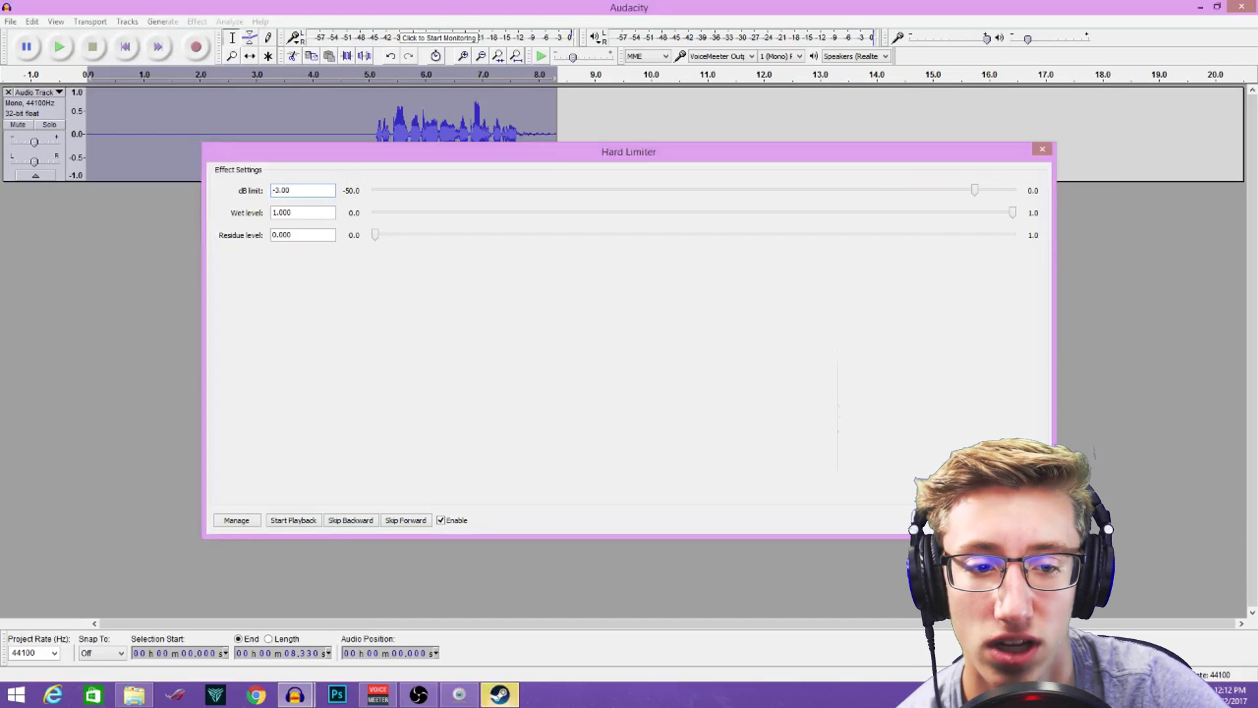
key(Return)
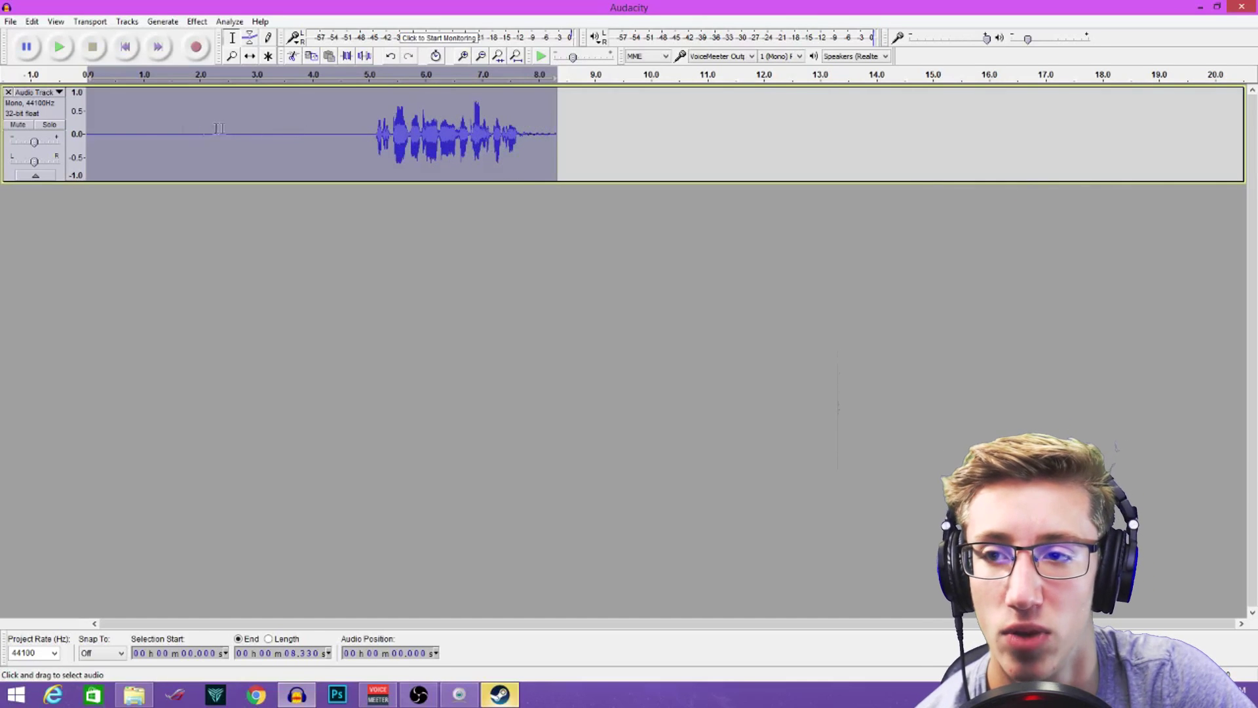
- Play the fully processed recording from about 0.4 s and stop after listening to the speech
click(111, 136)
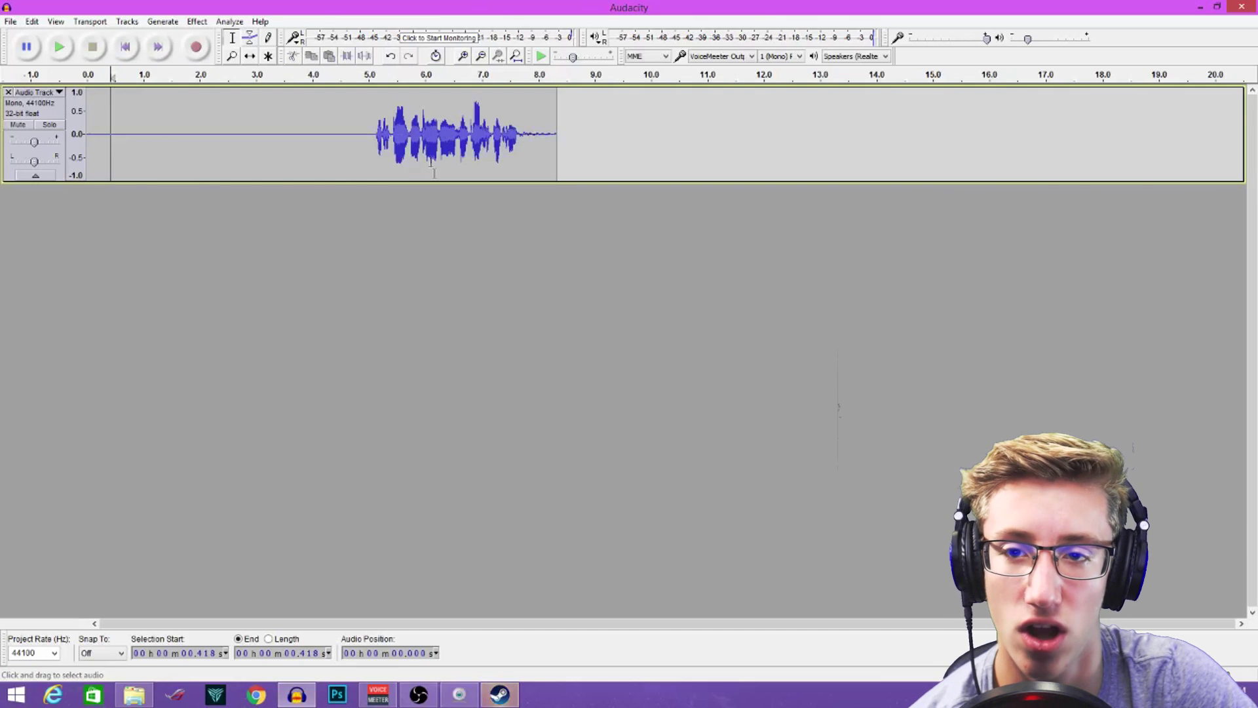
click(59, 46)
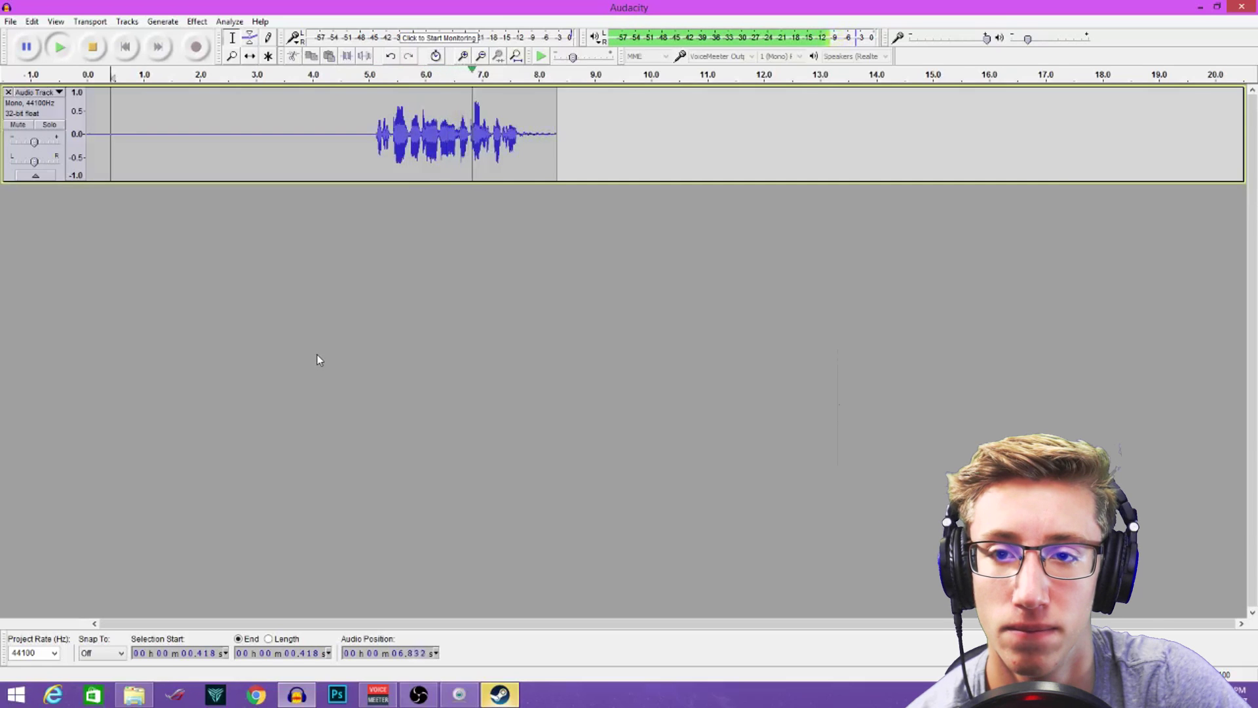
key(space)
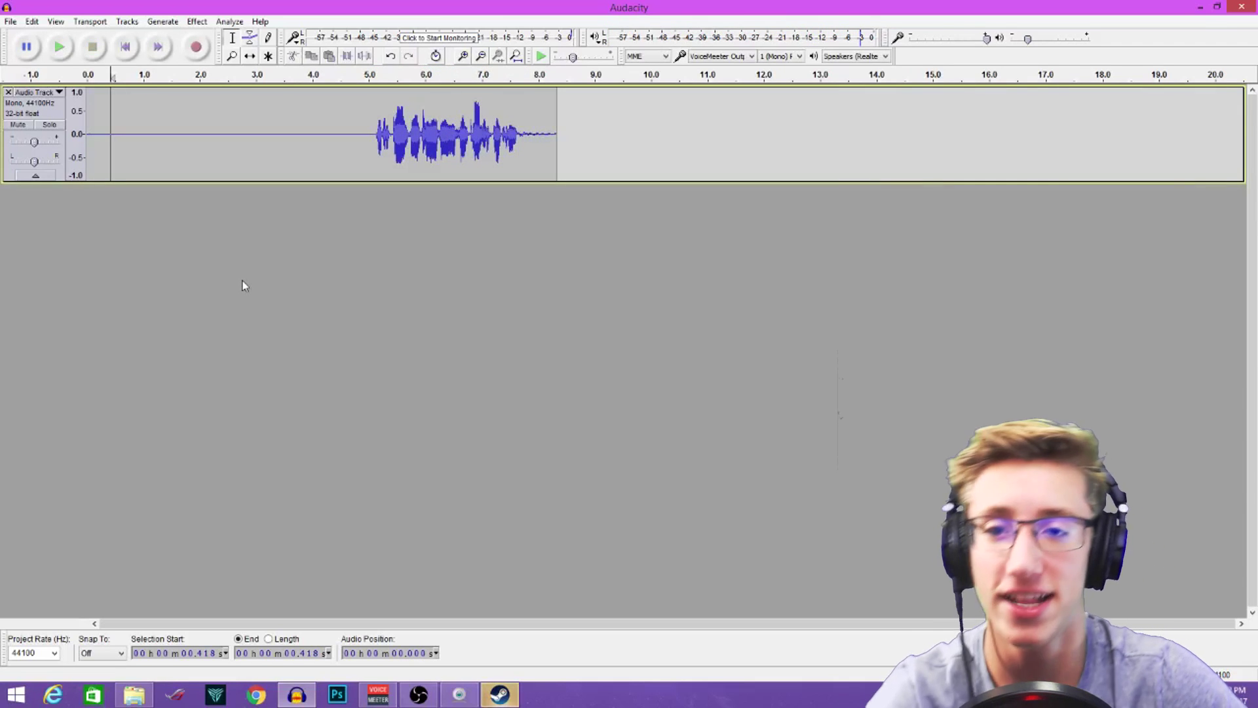